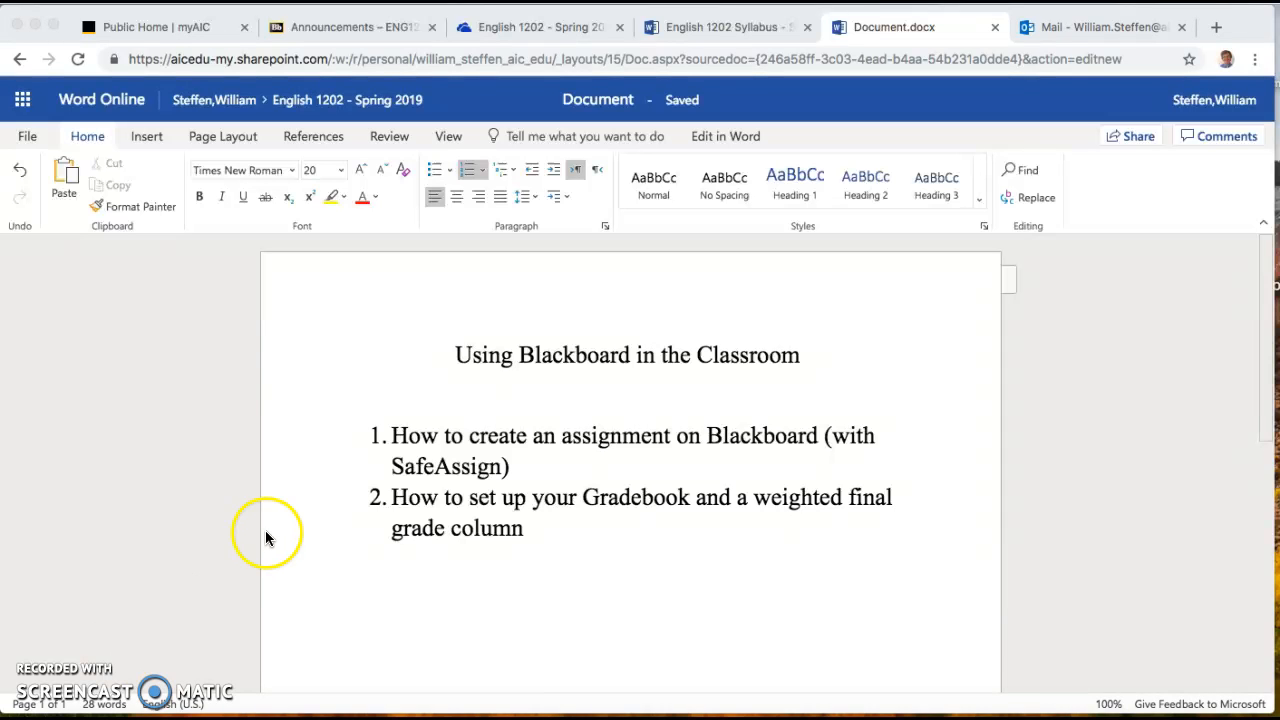
- Switch to Blackboard and open the Assignments page of the ENG1202 course
left_click(342, 30)
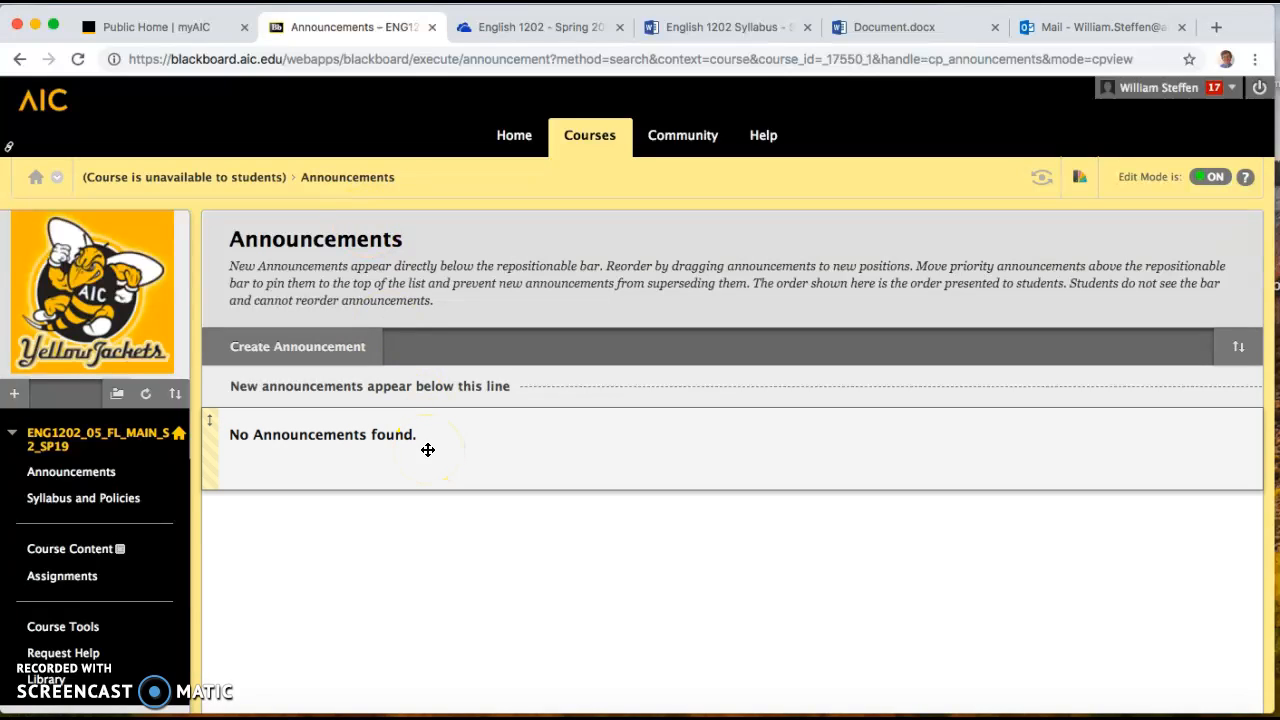
left_click(64, 578)
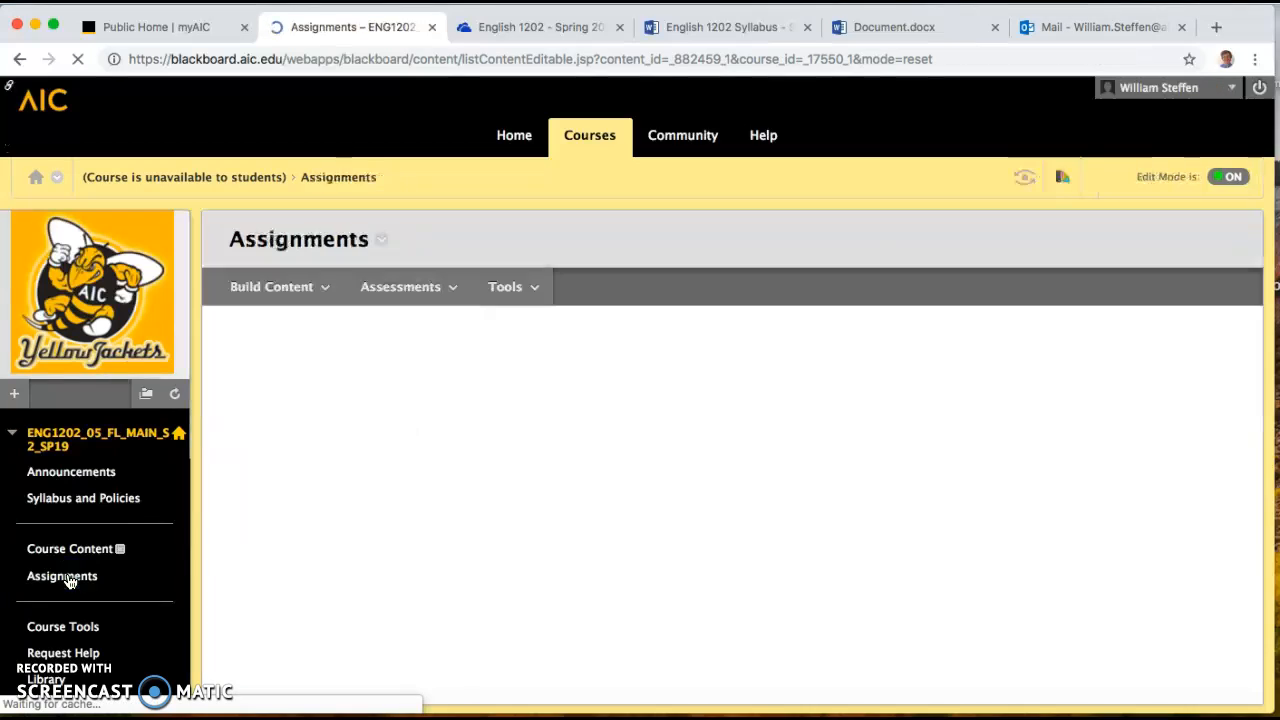
scroll(546, 377, "down", 3)
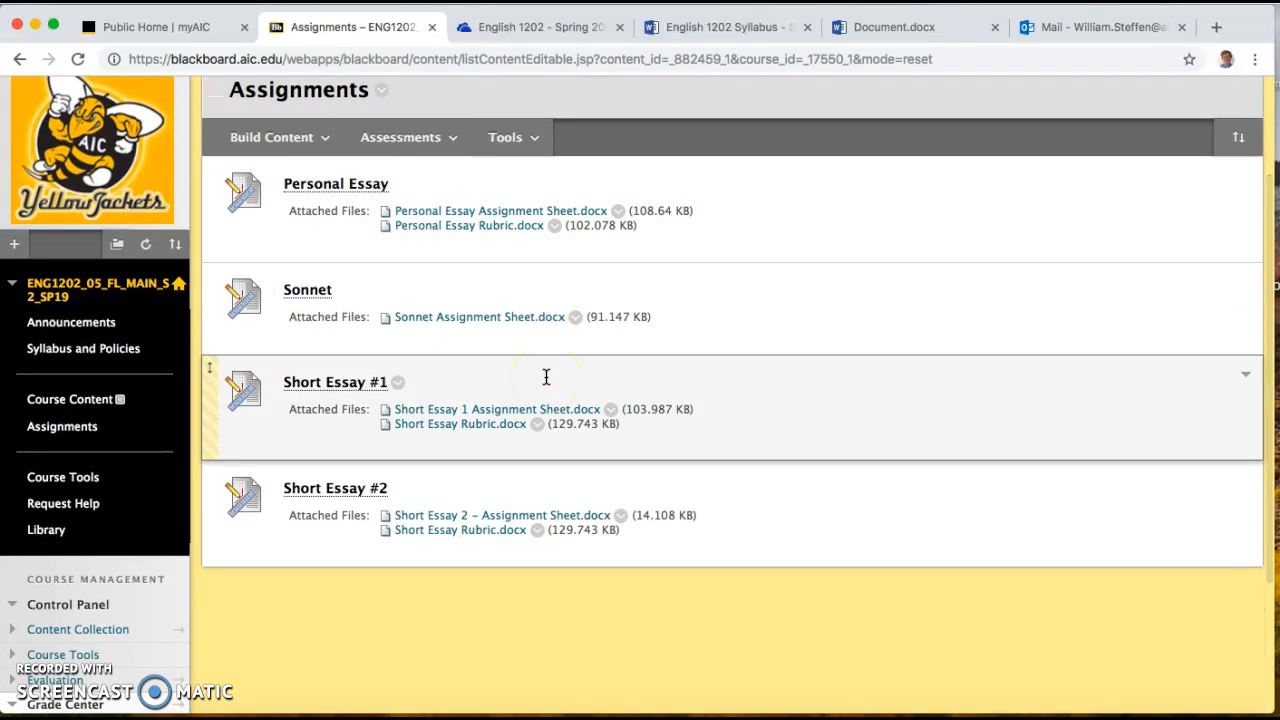
left_click(294, 143)
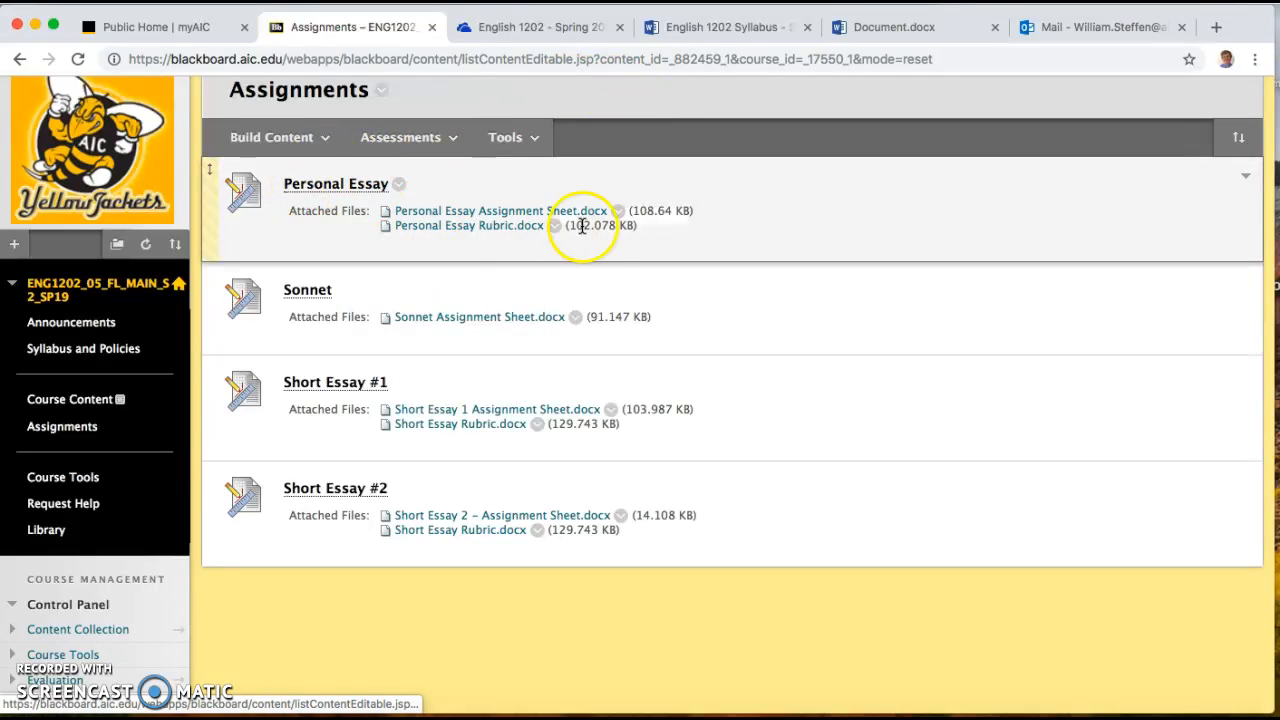
scroll(606, 228, "up", 3)
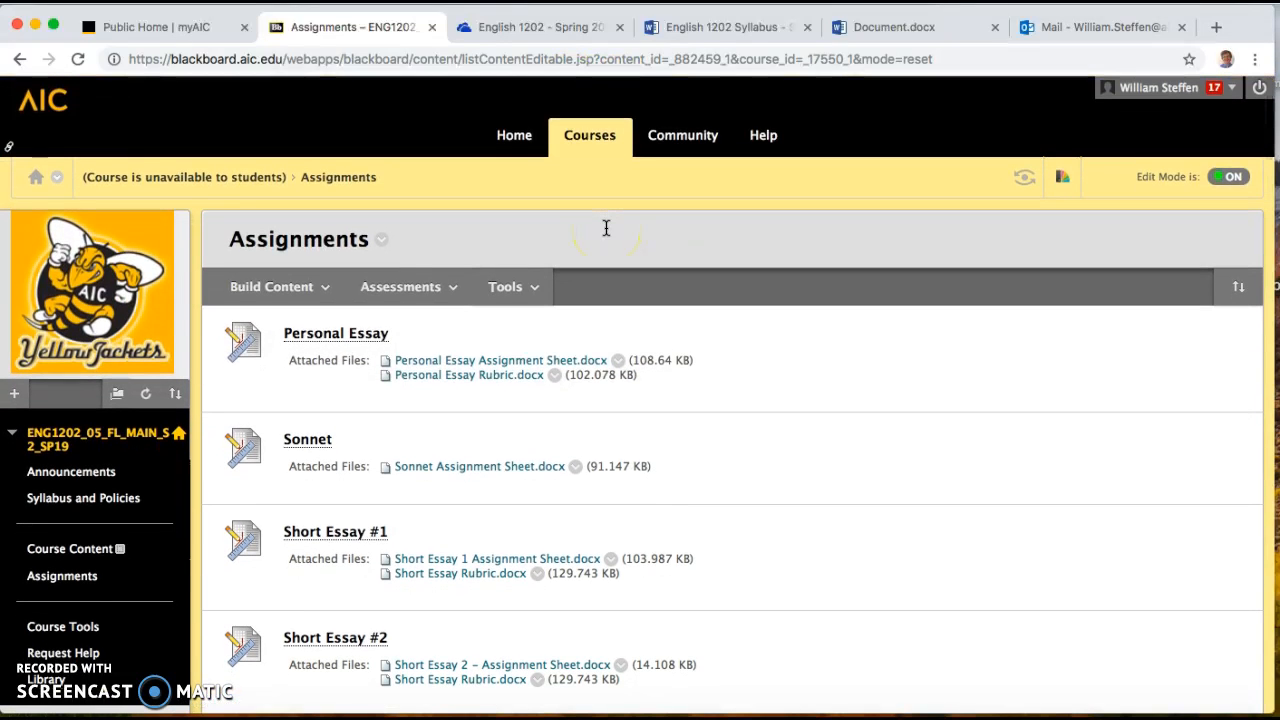
scroll(606, 228, "down", 2)
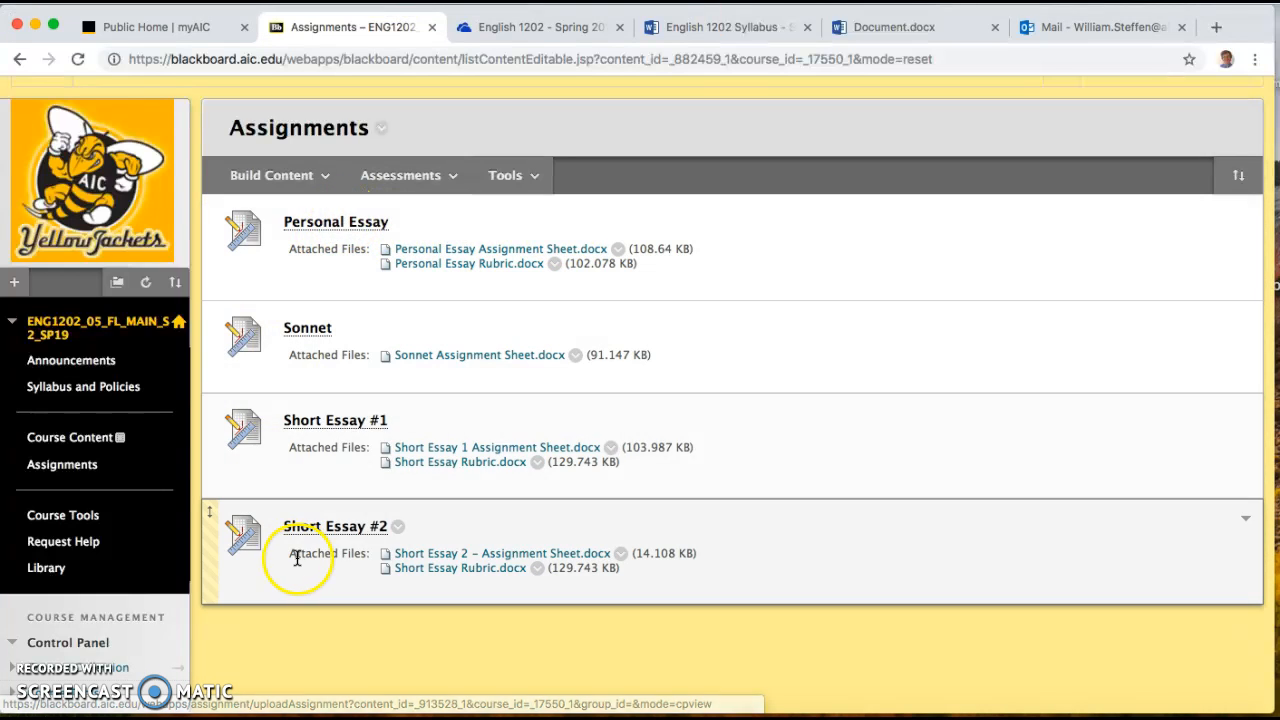
left_click(428, 182)
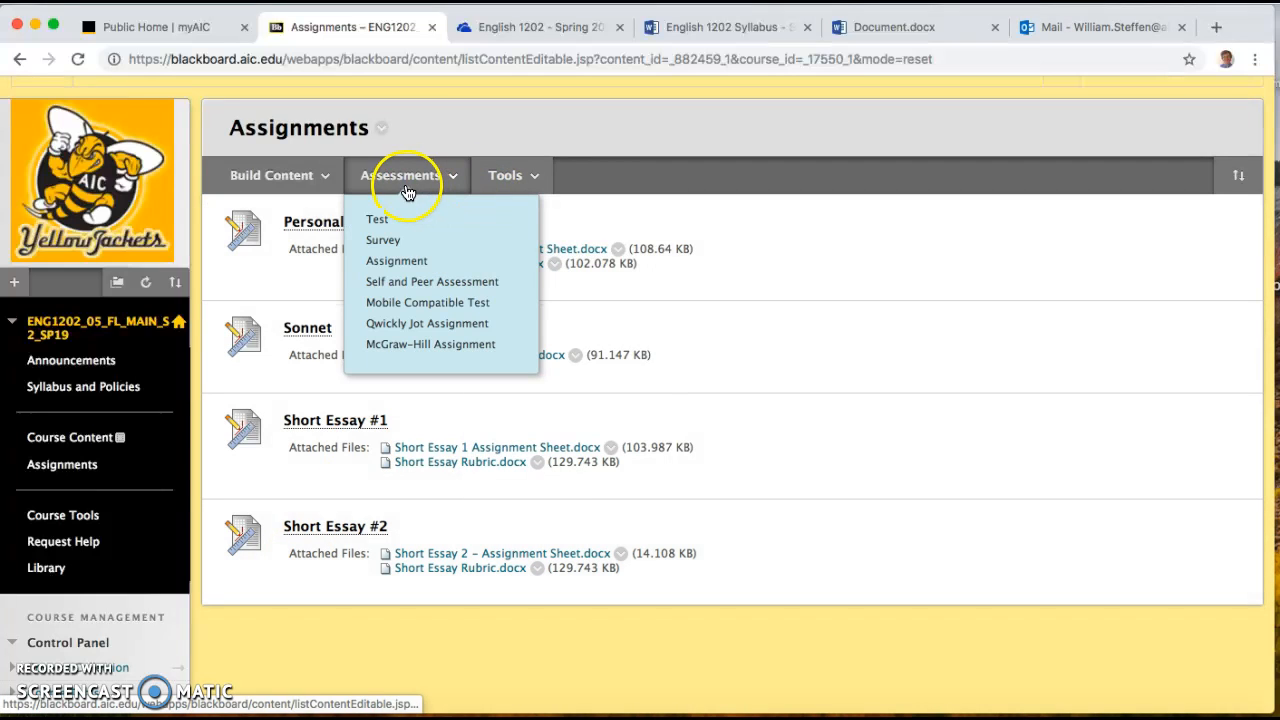
left_click(413, 265)
left_click(501, 425)
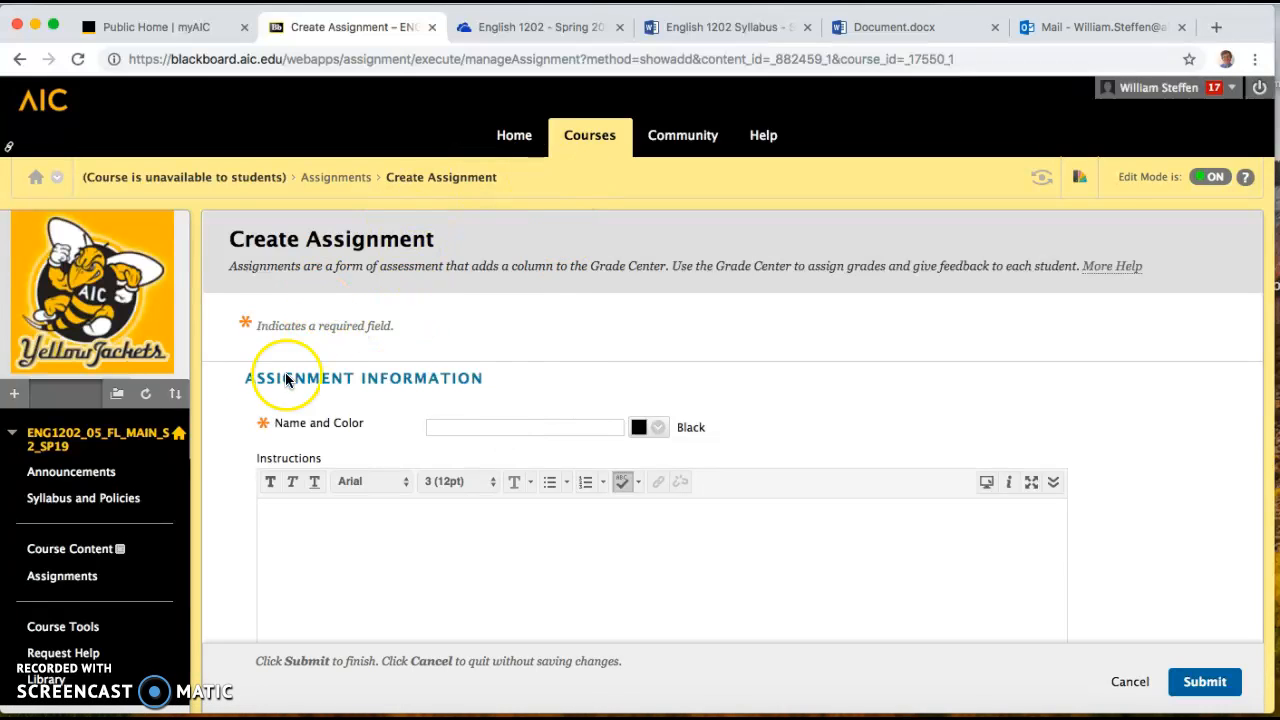
left_click(1130, 681)
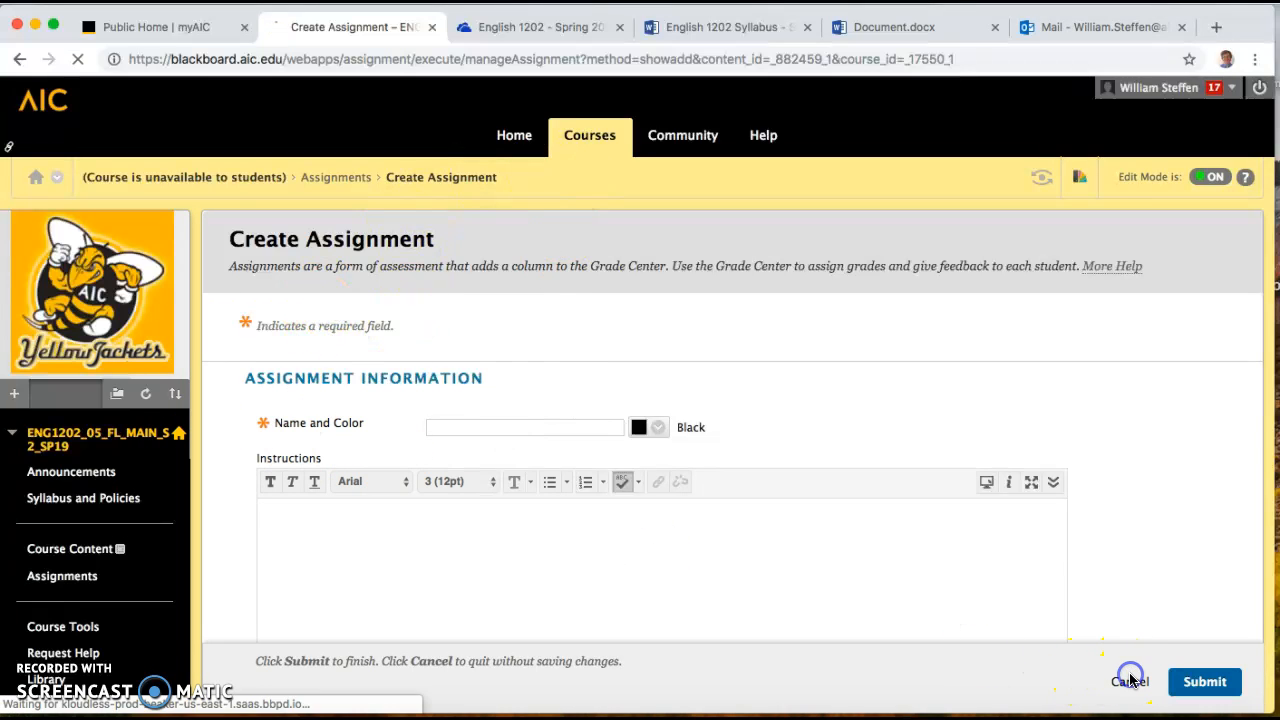
- Create a new assignment in the Assignments area and name it Film Review
left_click(410, 287)
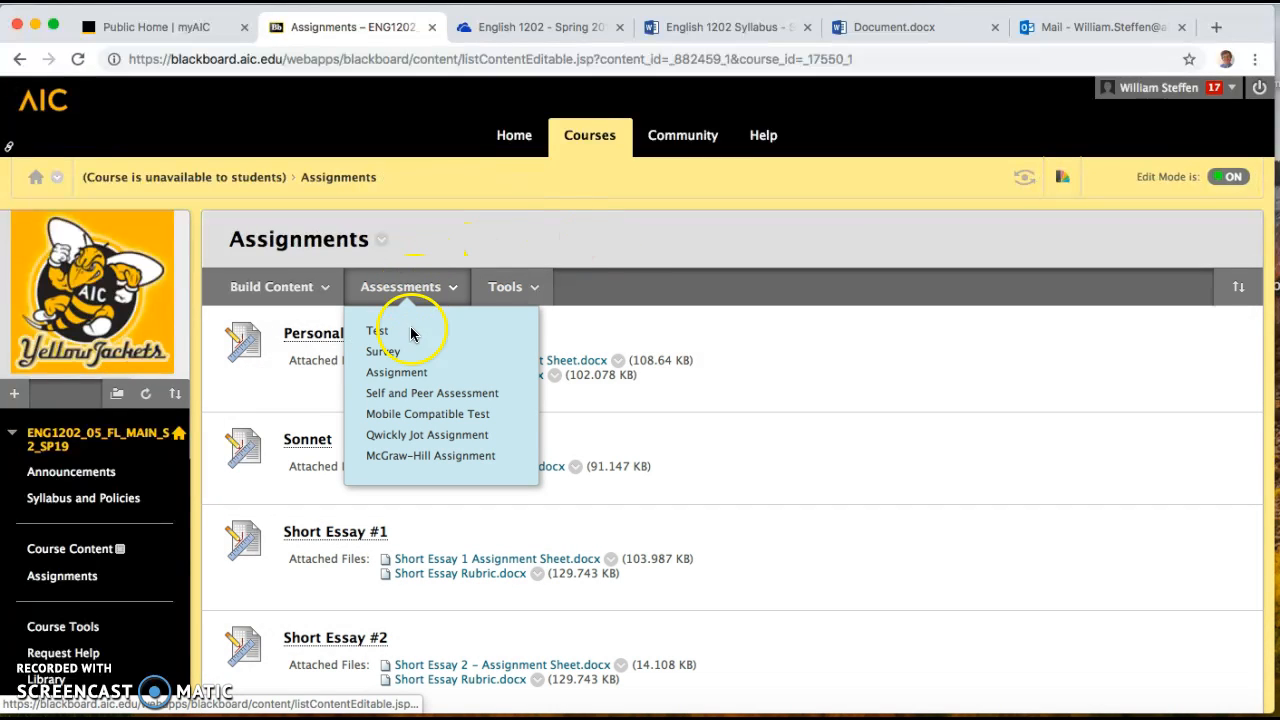
left_click(400, 376)
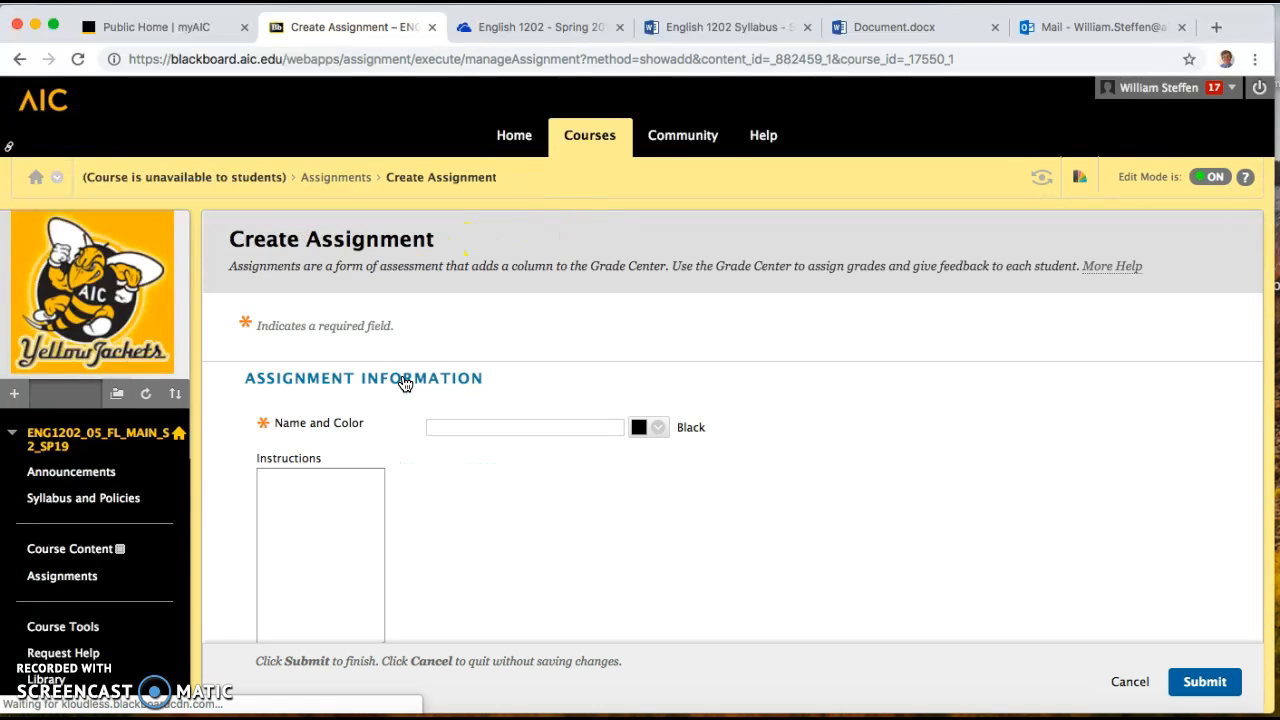
left_click(441, 427)
type("Film Review")
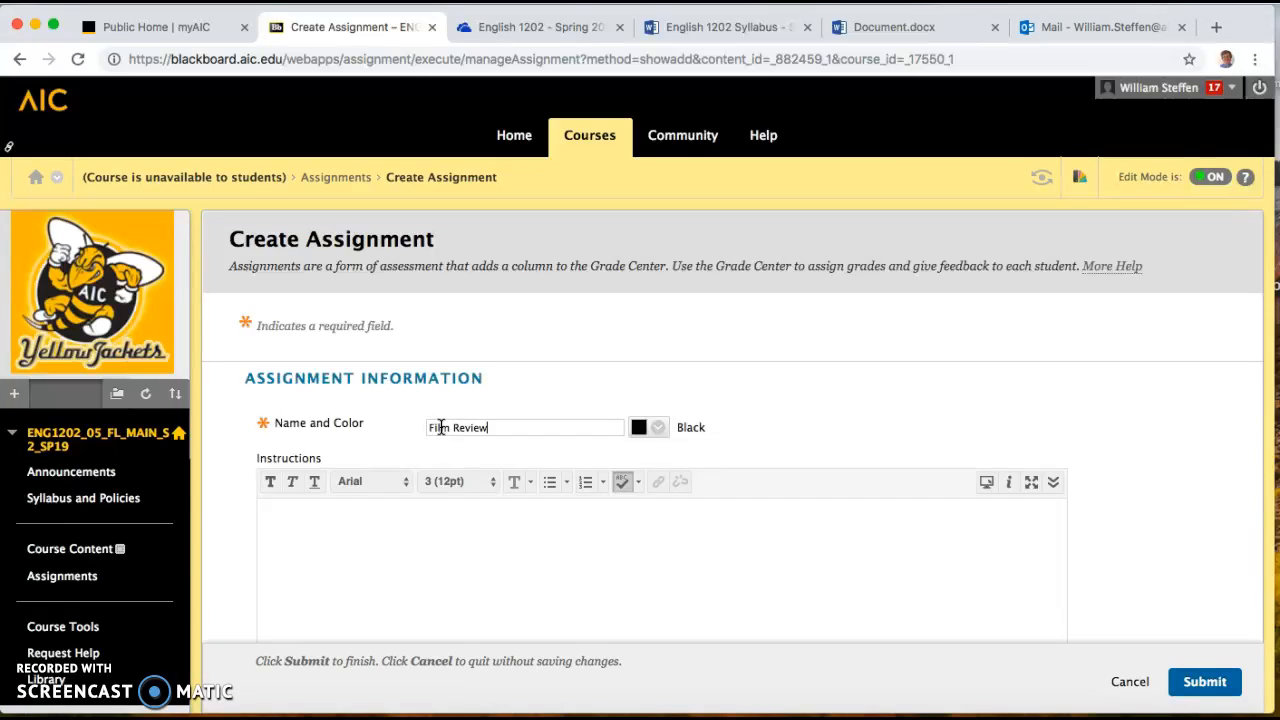
- Attach Film Review Assignment Sheet.docx and Film Review Rubric.docx from the computer's English 1202 folder to the assignment
scroll(441, 427, "down", 8)
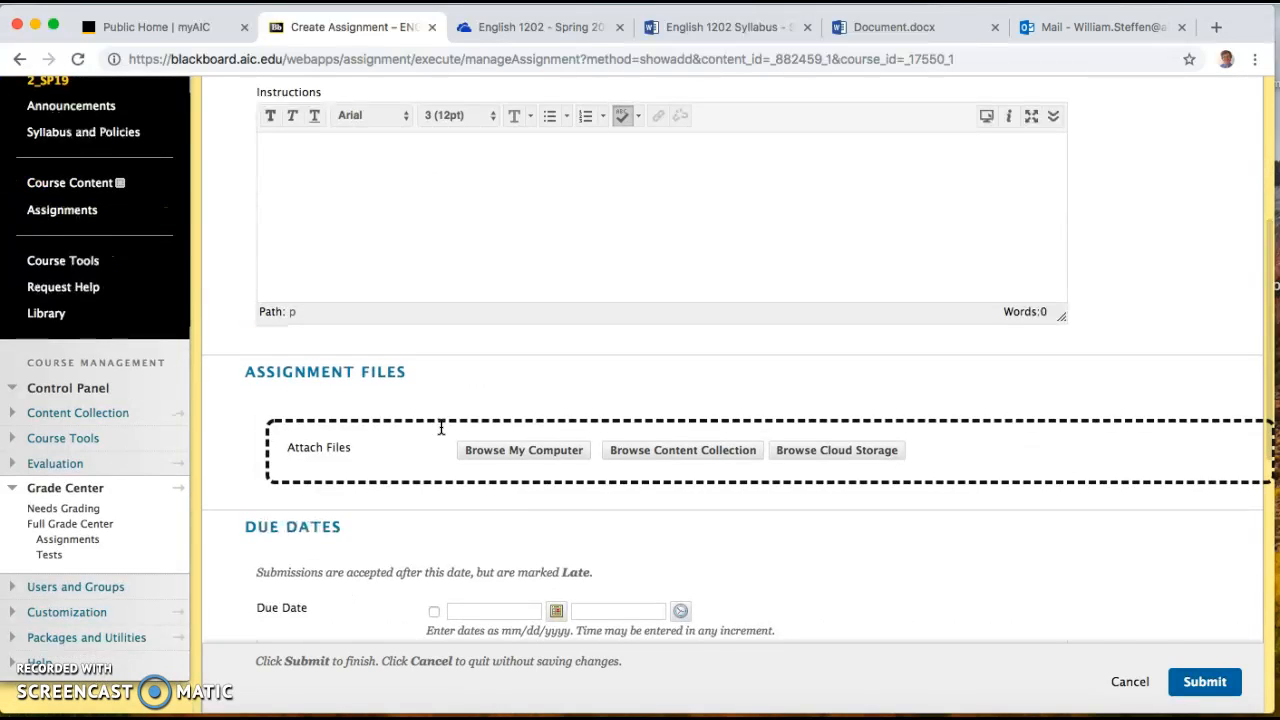
left_click(524, 401)
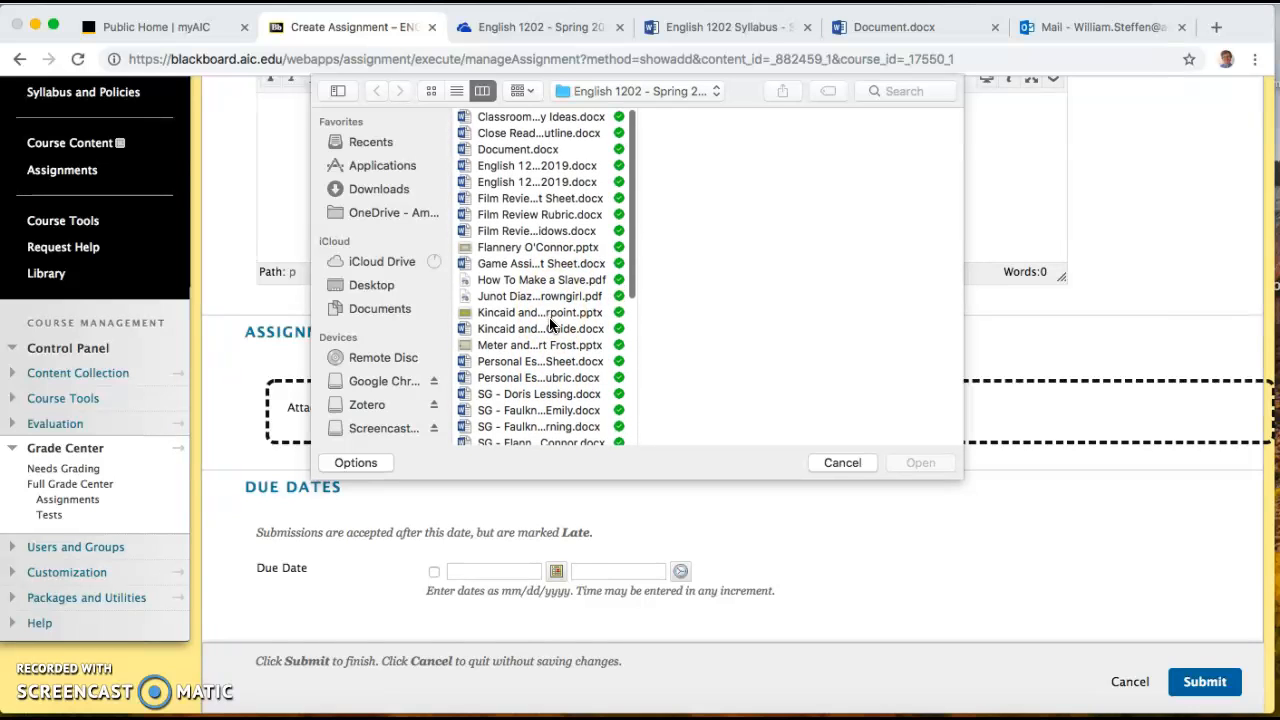
scroll(549, 320, "down", 1)
scroll(549, 323, "down", 10)
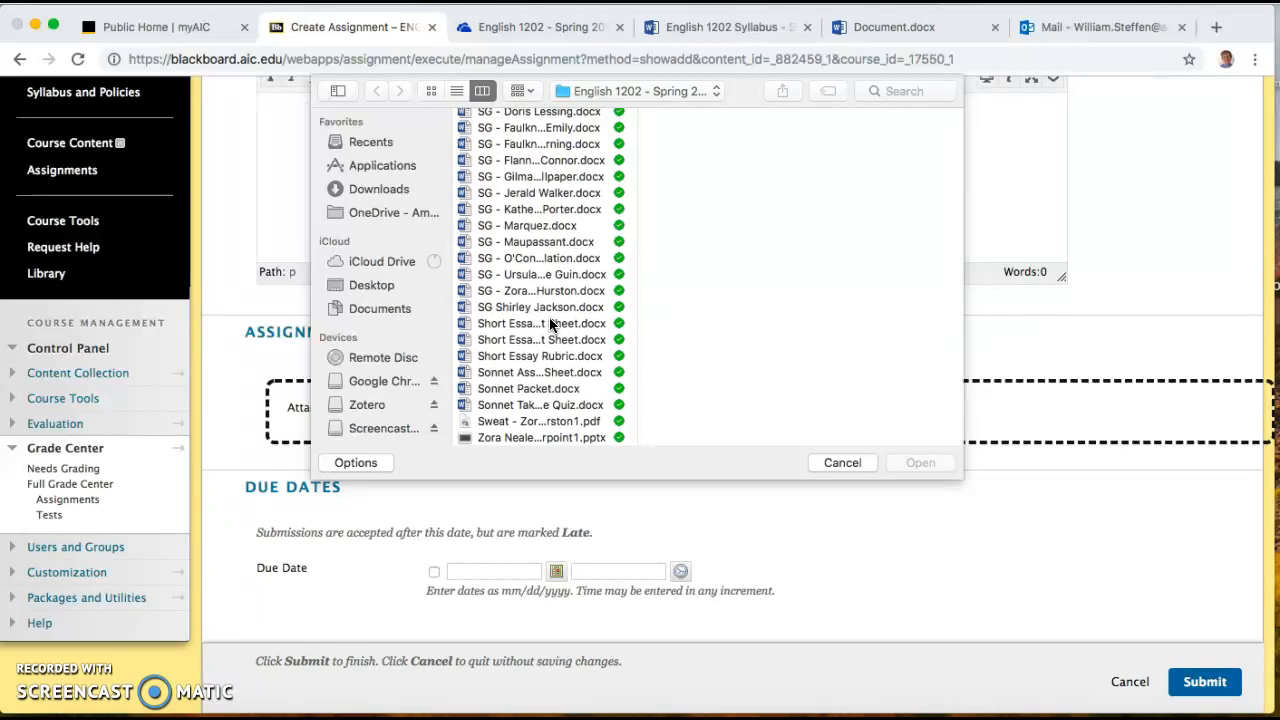
scroll(549, 323, "up", 5)
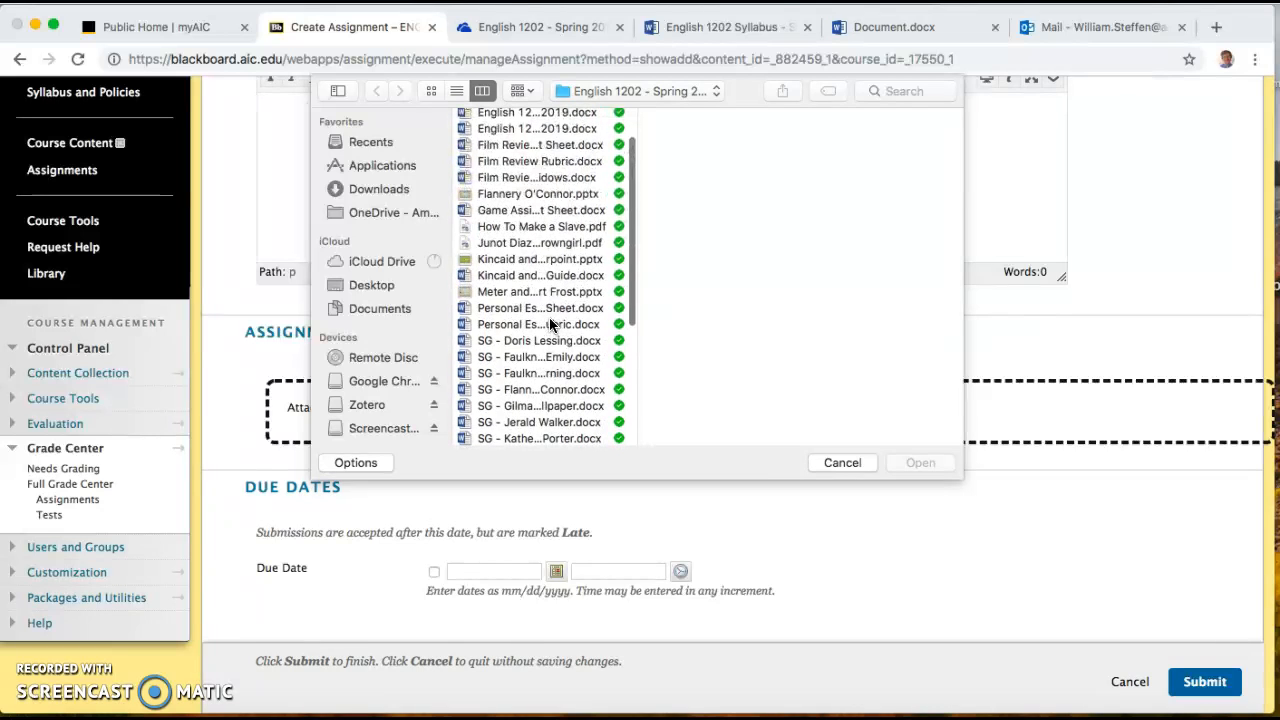
left_click(554, 146)
double_click(554, 144)
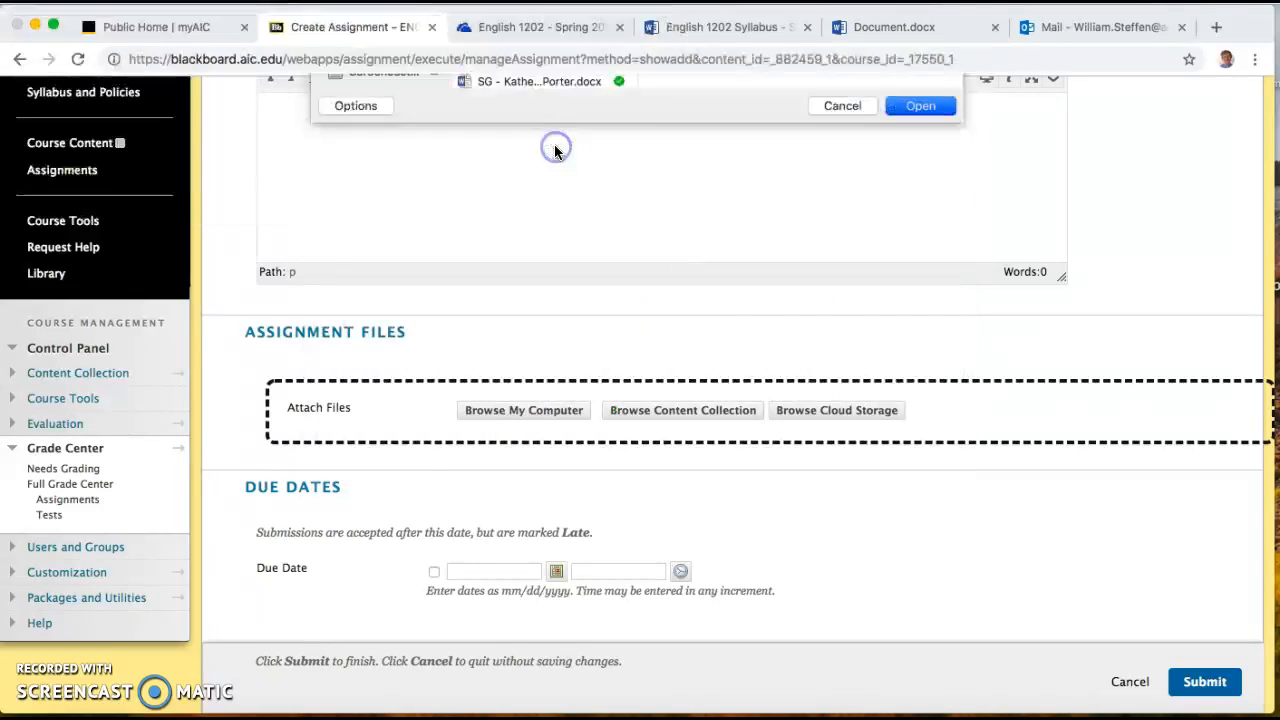
left_click(542, 408)
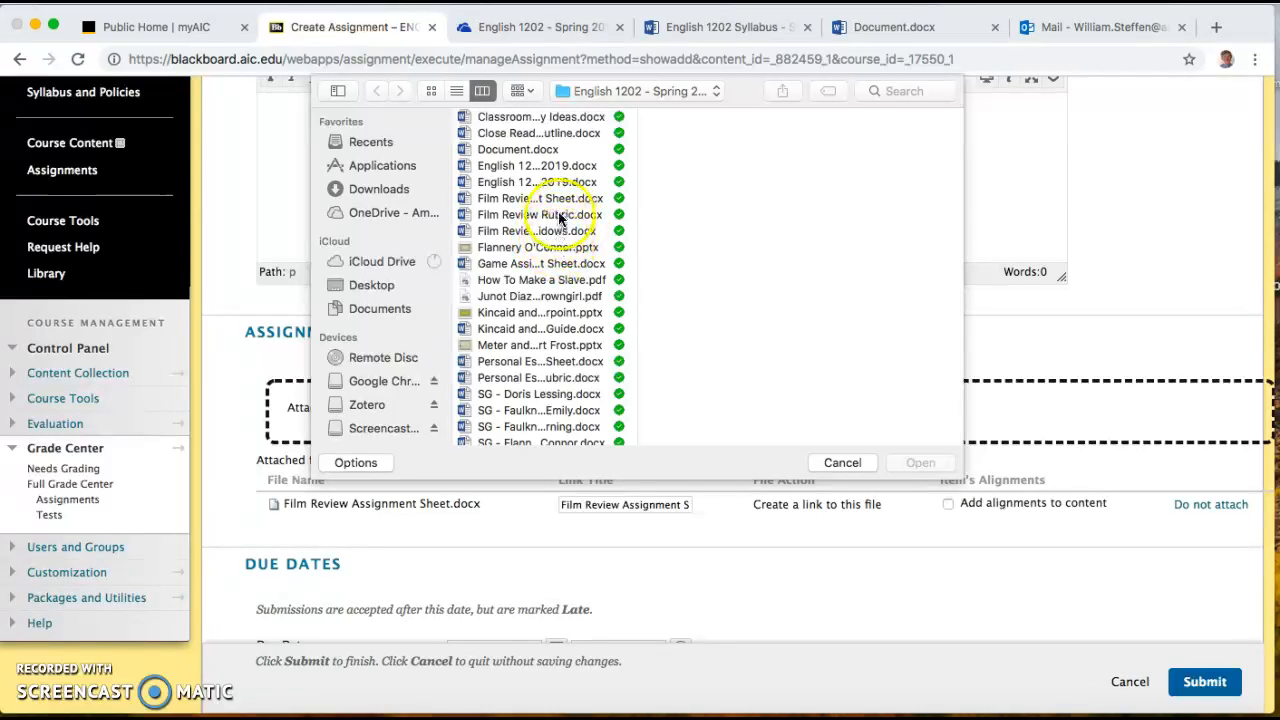
double_click(560, 214)
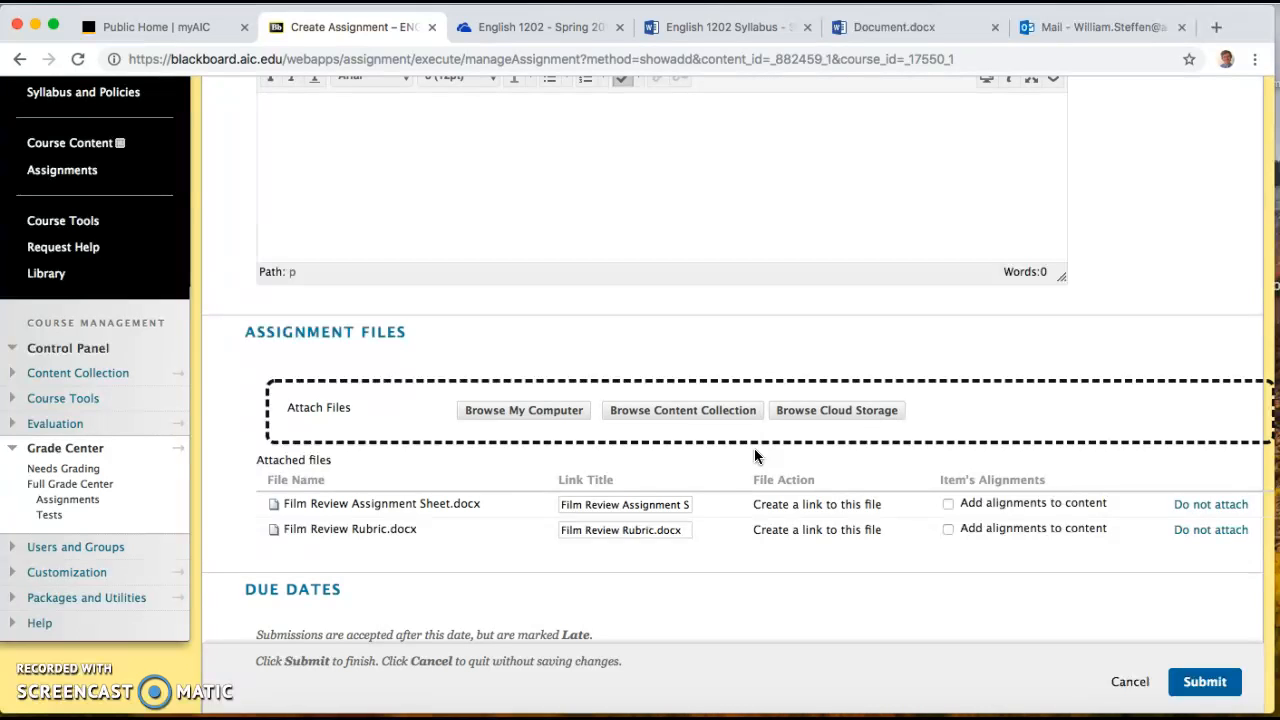
- Look up the Film Review date in the schedule of the English 1202 Syllabus document in Word Online
scroll(634, 578, "down", 5)
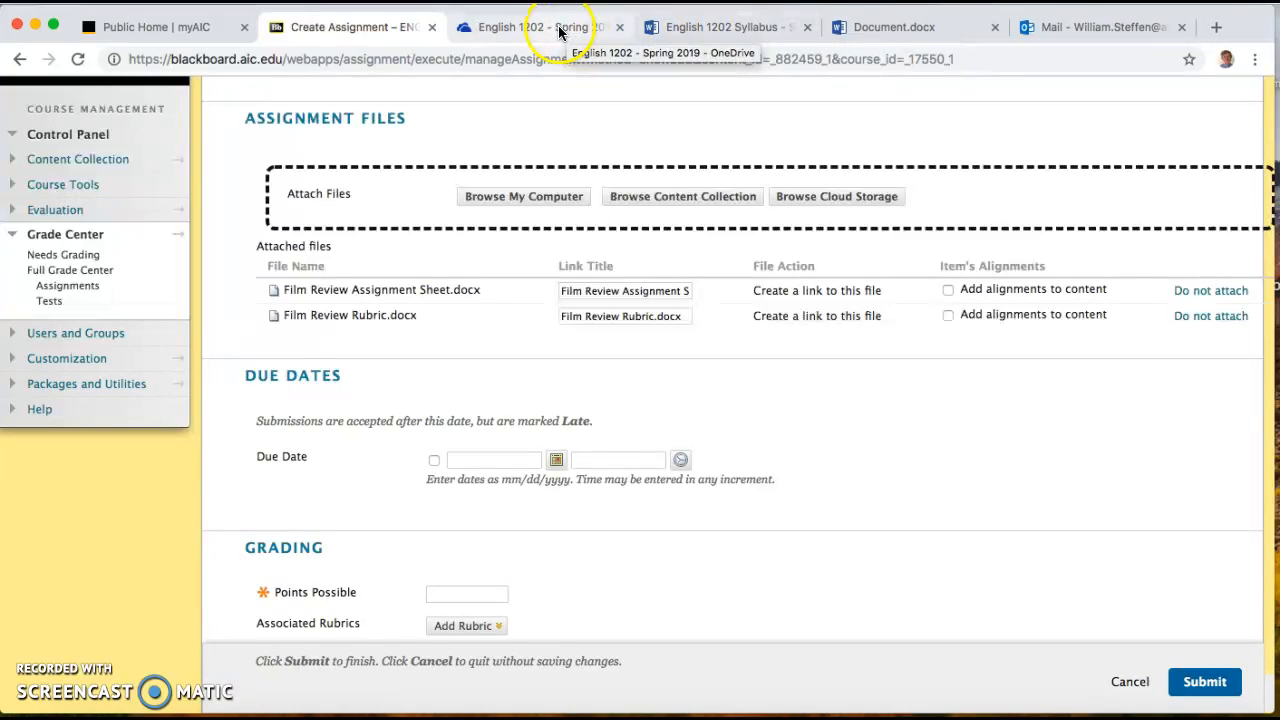
left_click(738, 27)
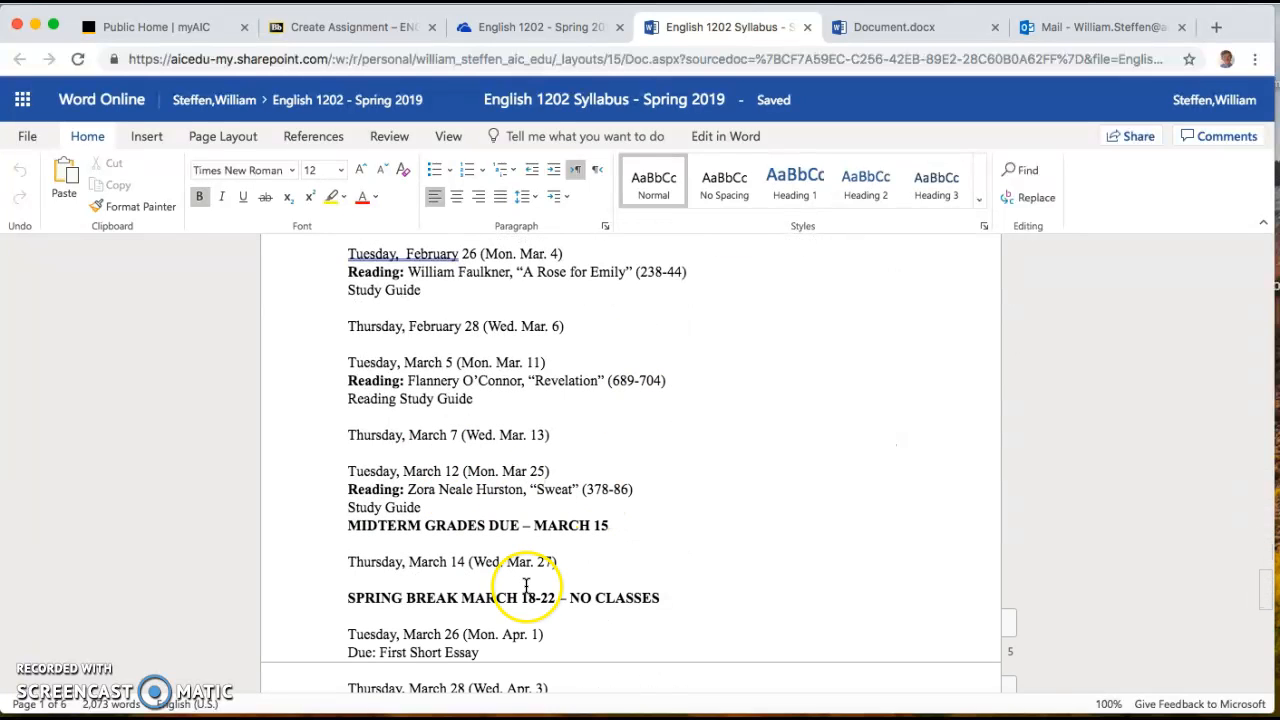
scroll(526, 585, "down", 5)
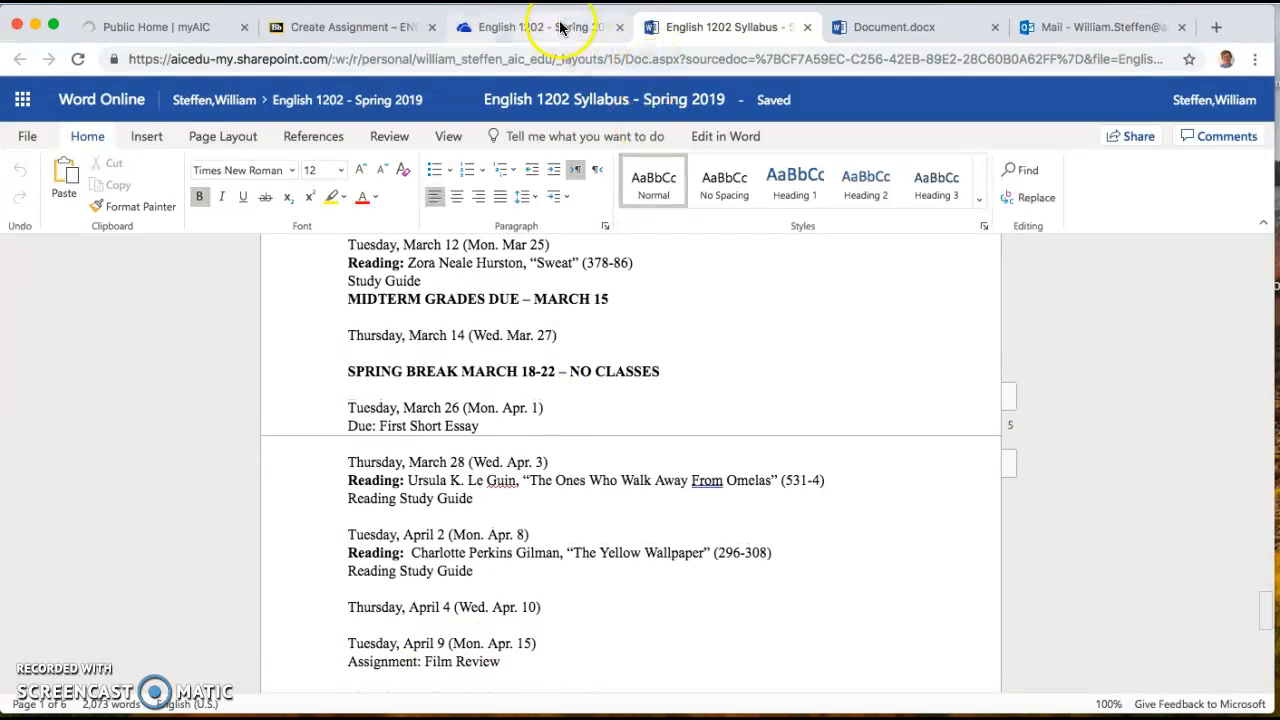
- Return to the Create Assignment form in Blackboard and set the due date to 04/15/2019
left_click(353, 32)
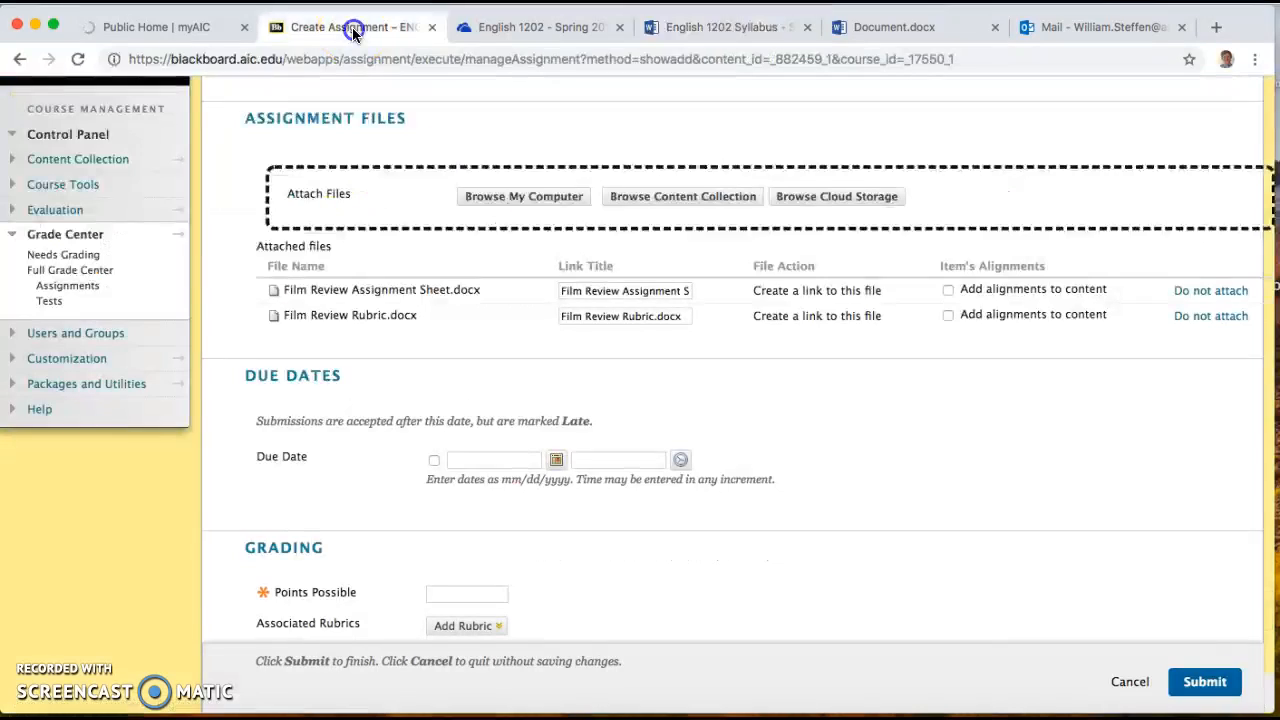
left_click(556, 459)
left_click(737, 316)
left_click(737, 316)
left_click(737, 316)
left_click(737, 316)
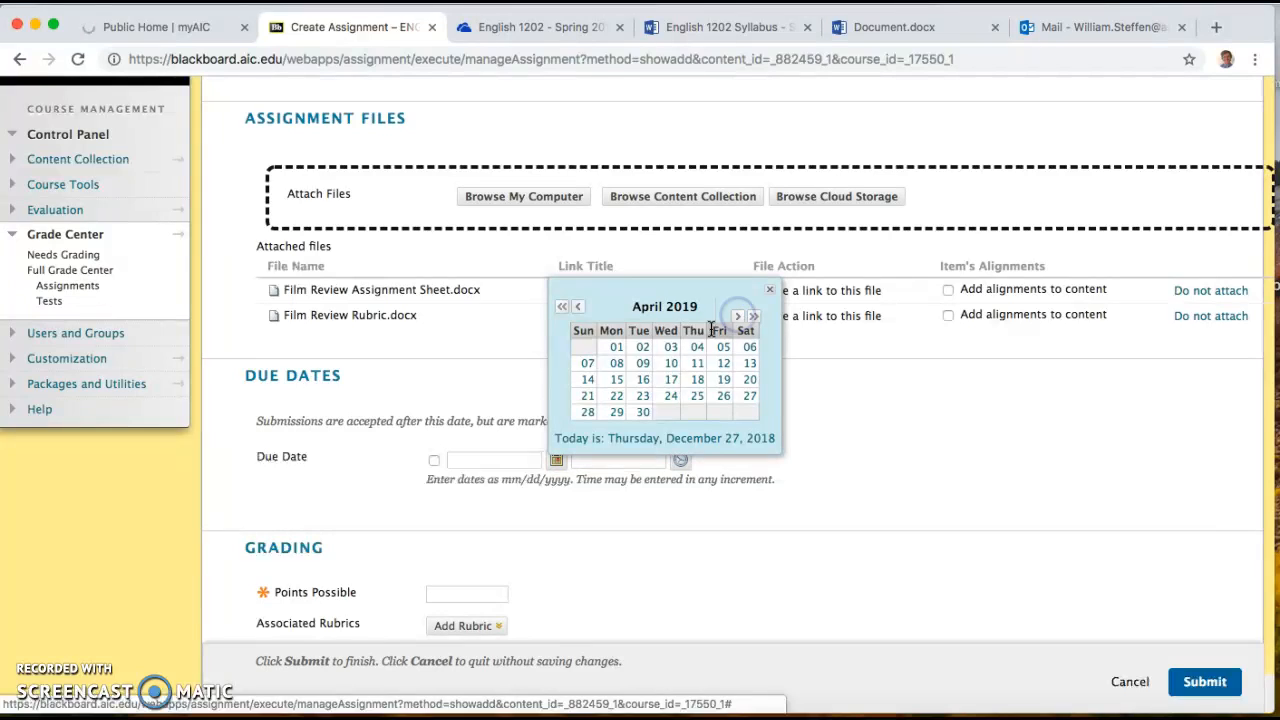
left_click(624, 381)
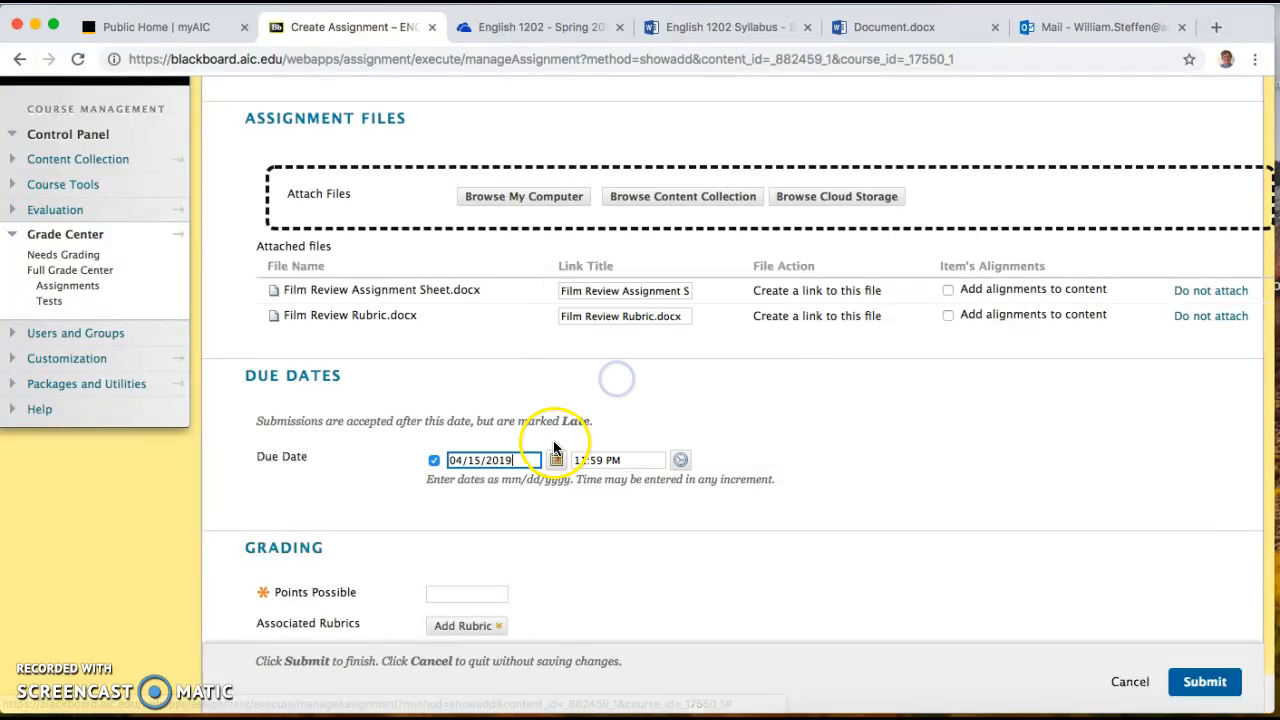
- Set the assignment's points possible to 100
scroll(700, 533, "down", 2)
left_click(462, 490)
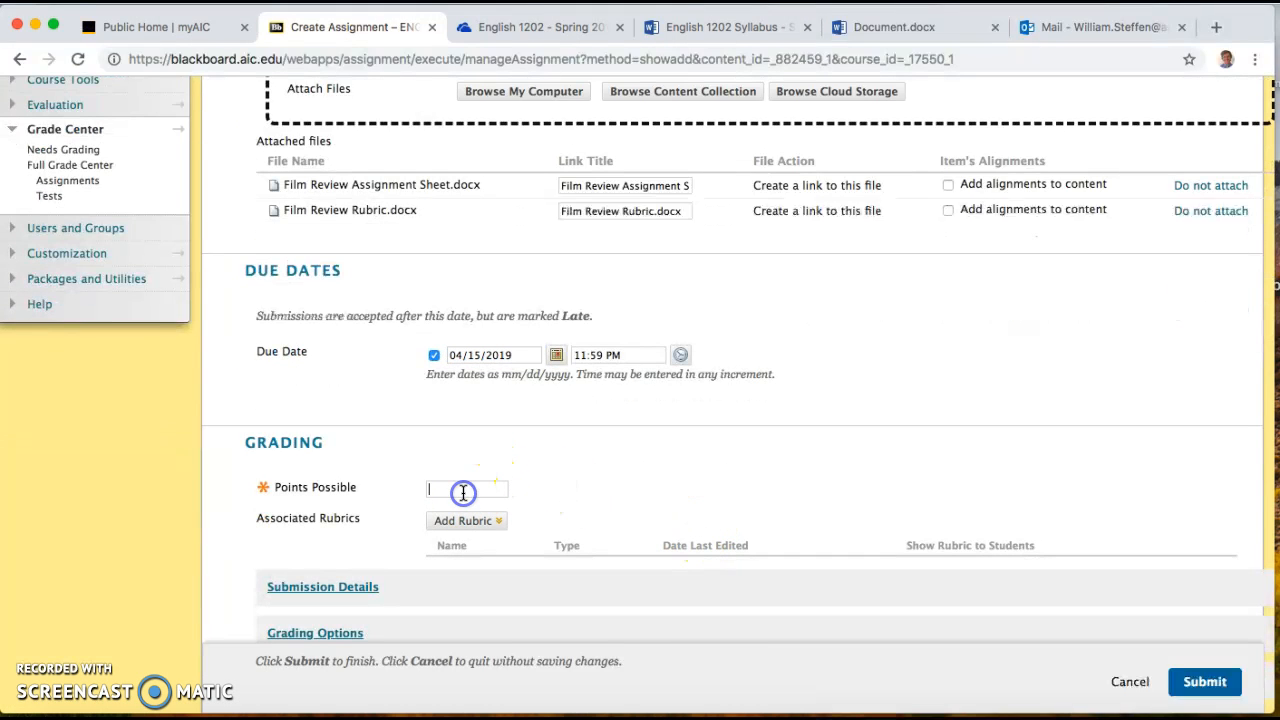
type("100")
- Expand the submission details and set the number of attempts to Unlimited Attempts
scroll(625, 516, "down", 5)
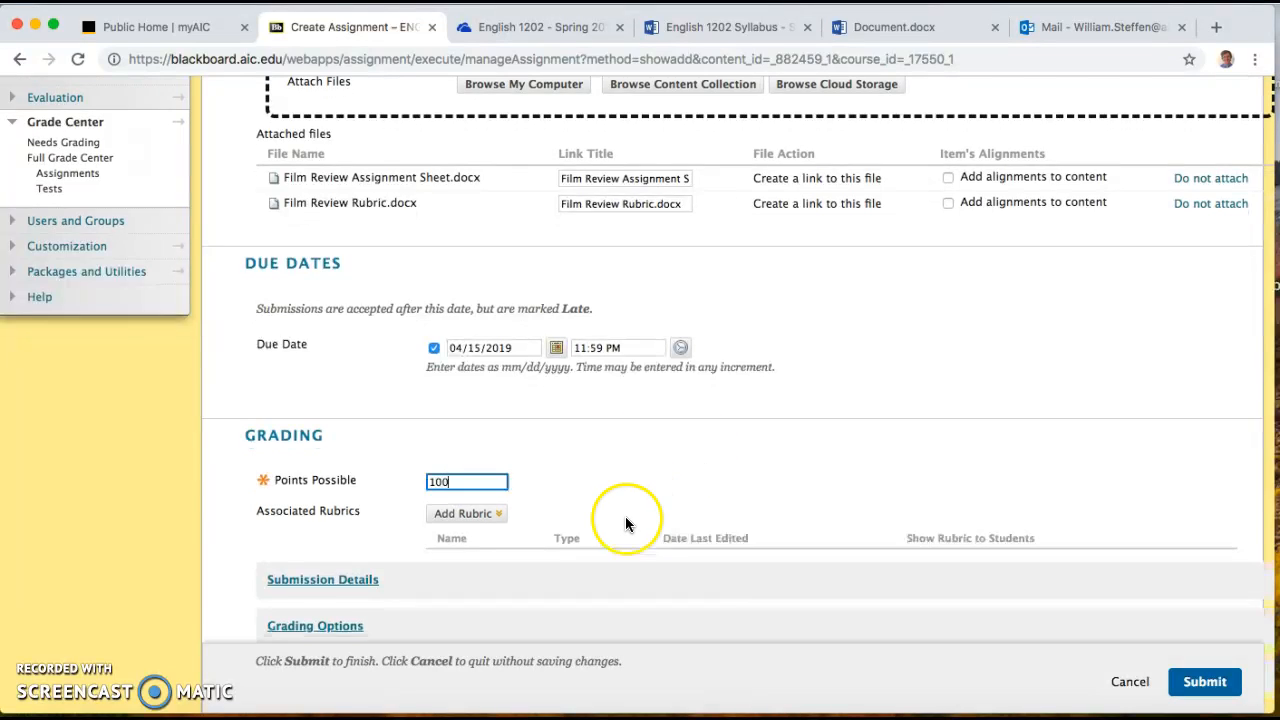
left_click(338, 318)
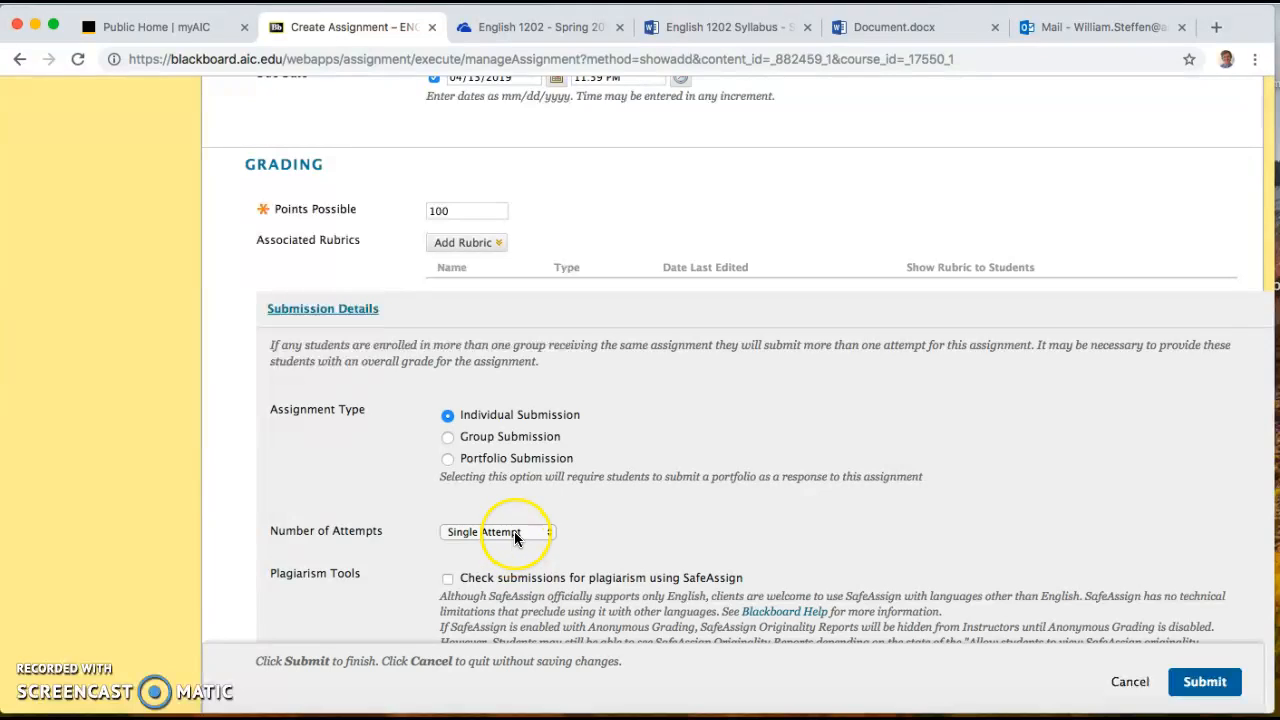
scroll(514, 531, "down", 2)
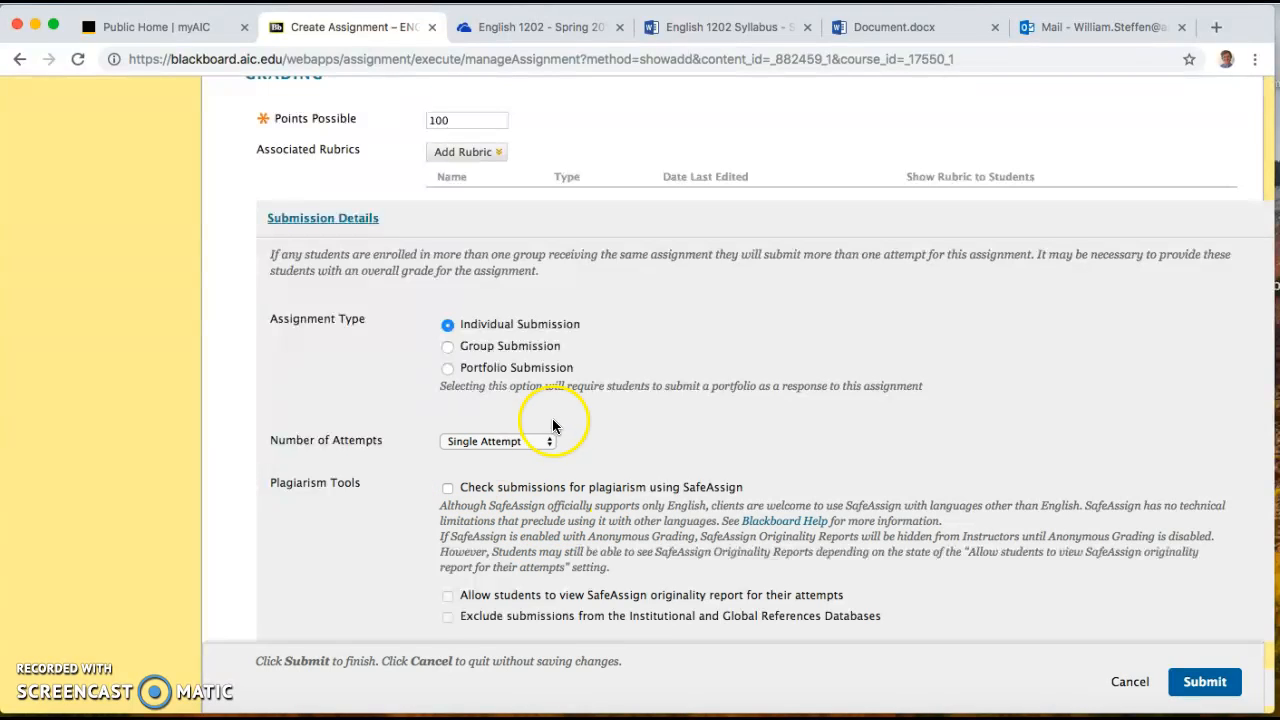
left_click(536, 446)
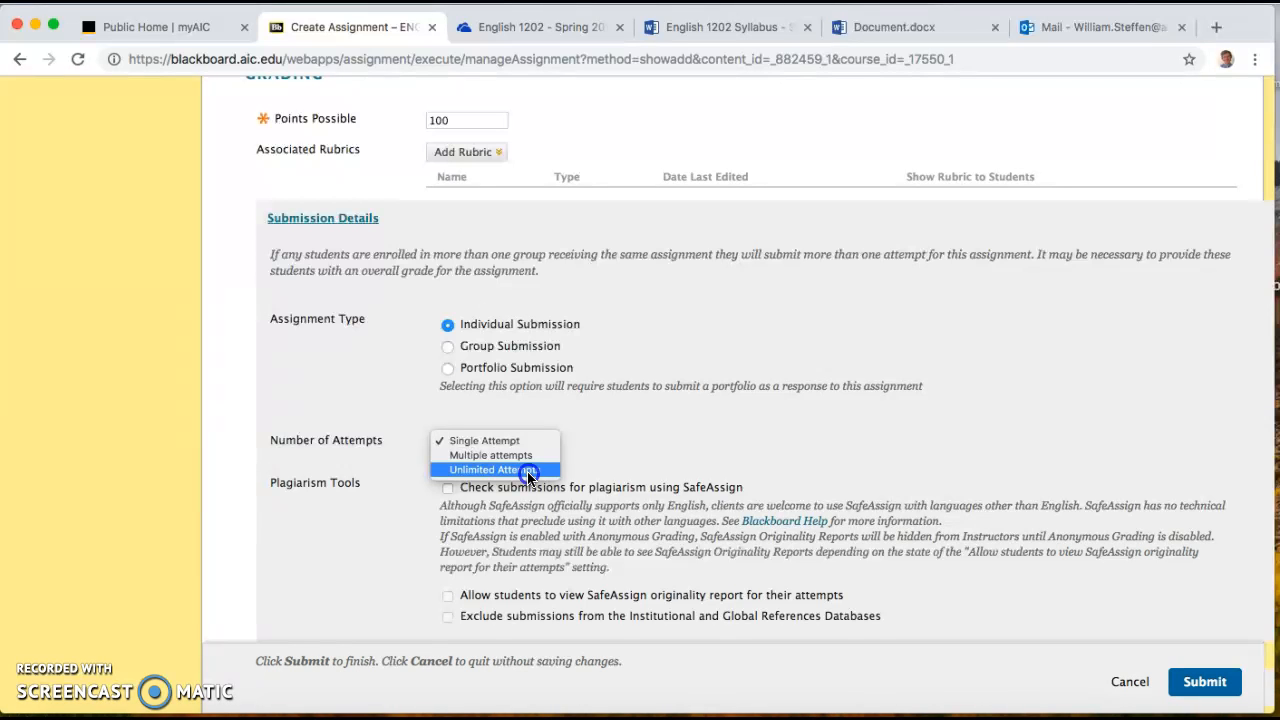
left_click(527, 471)
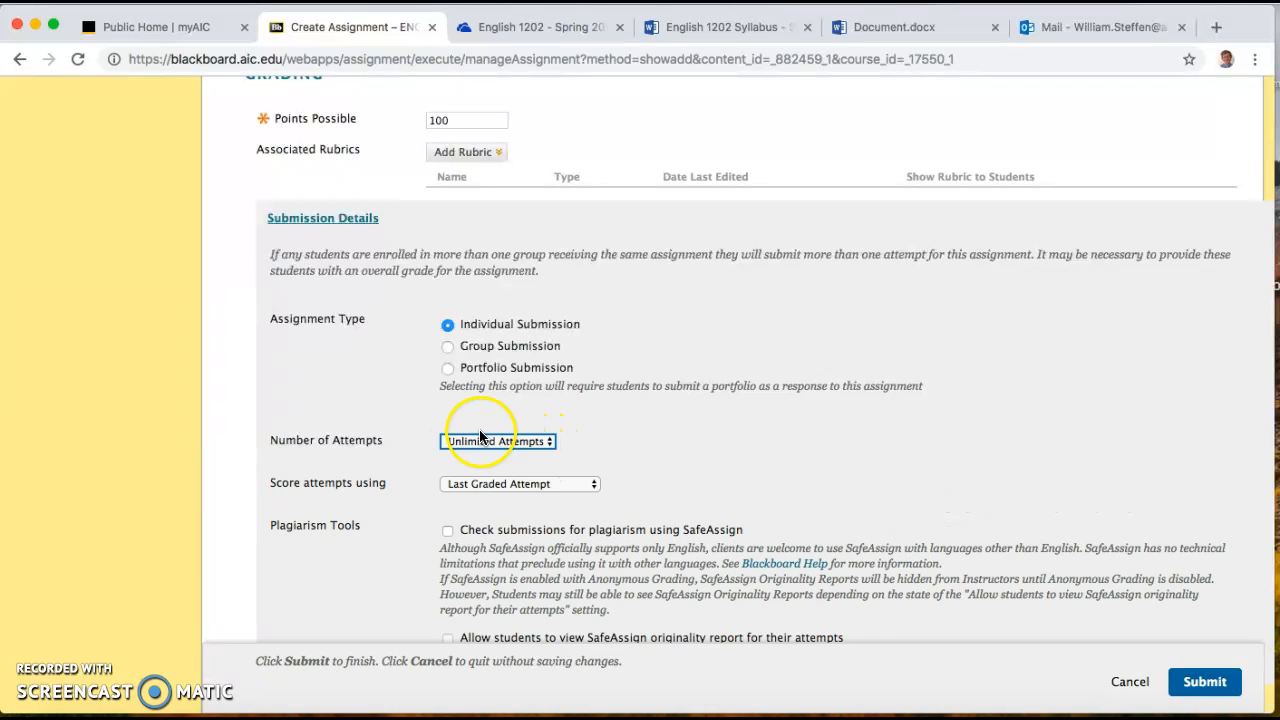
left_click(521, 444)
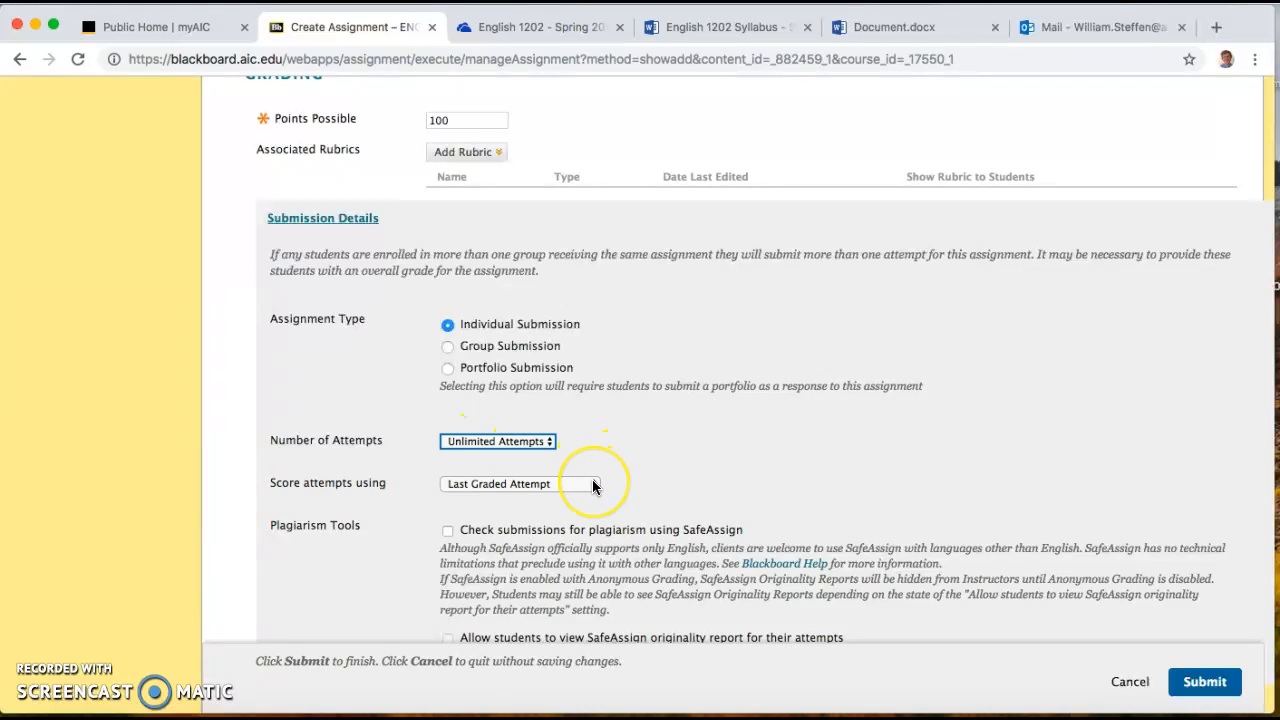
- Enable checking submissions for plagiarism using SafeAssign and review the remaining plagiarism and availability options
left_click(445, 533)
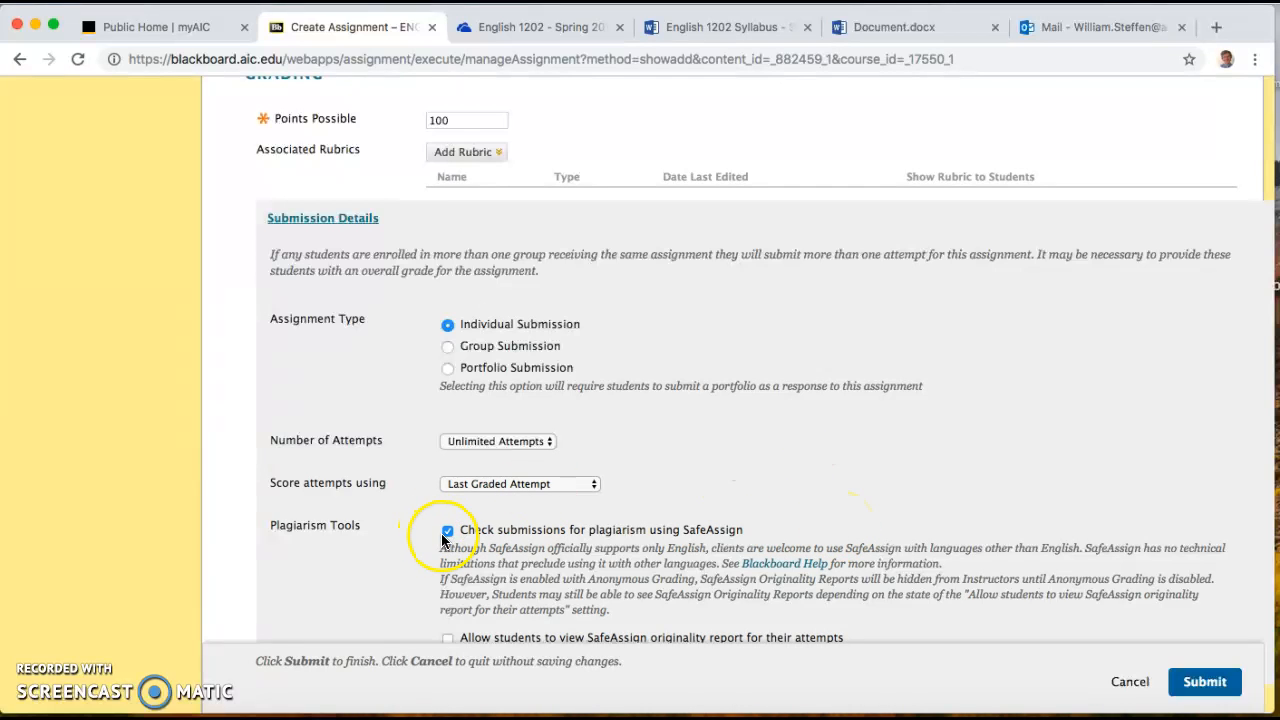
scroll(881, 489, "down", 3)
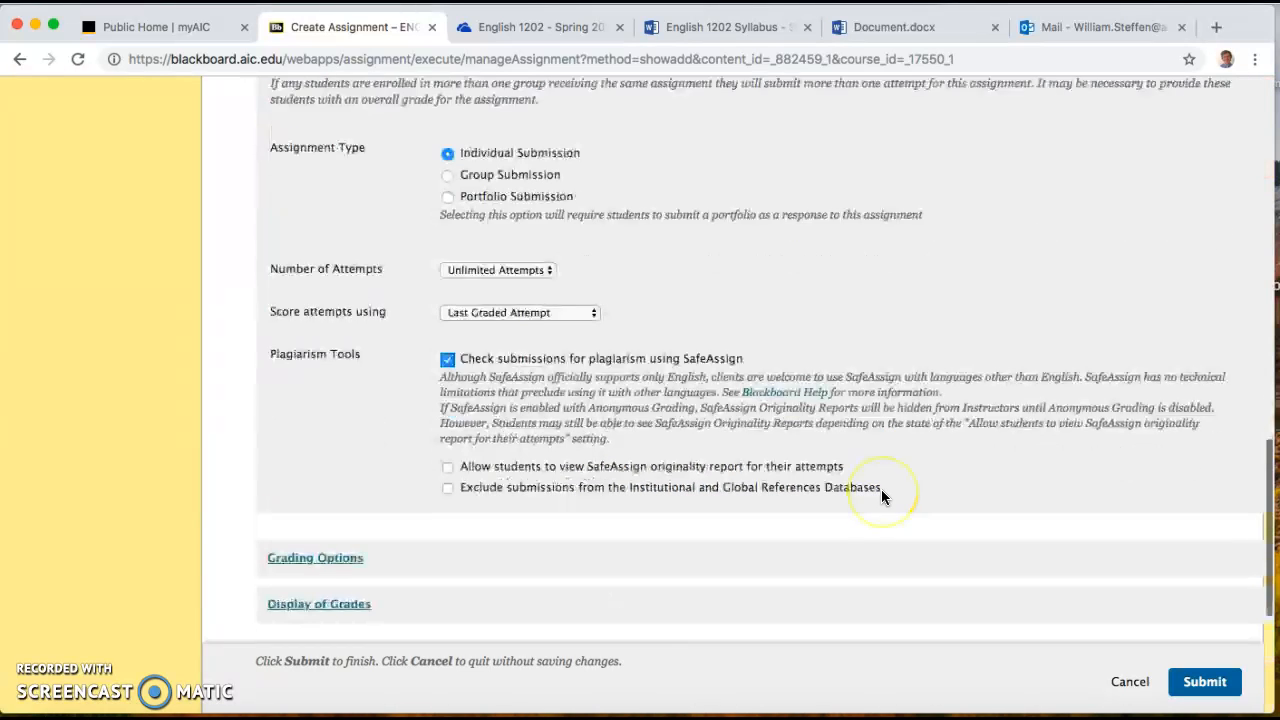
scroll(882, 494, "down", 3)
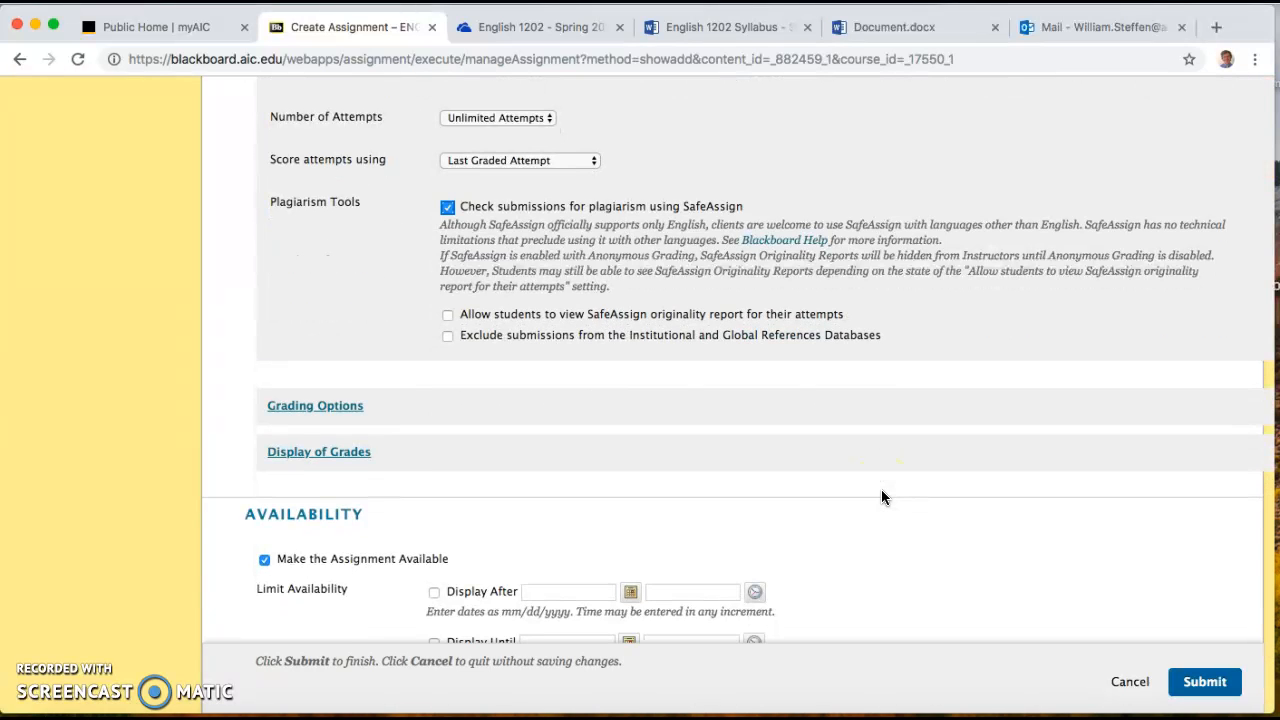
- Expand the assignment's Grading Options and Display of Grades sections and review their settings
left_click(316, 405)
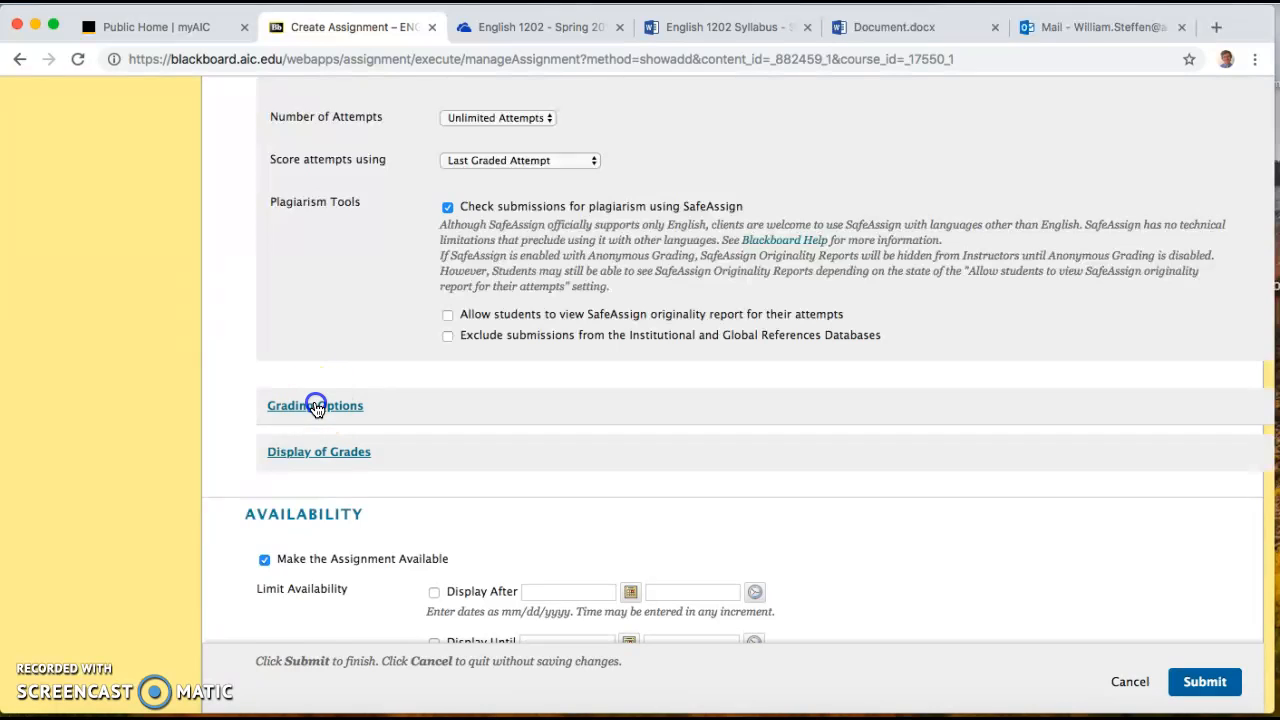
scroll(315, 408, "down", 5)
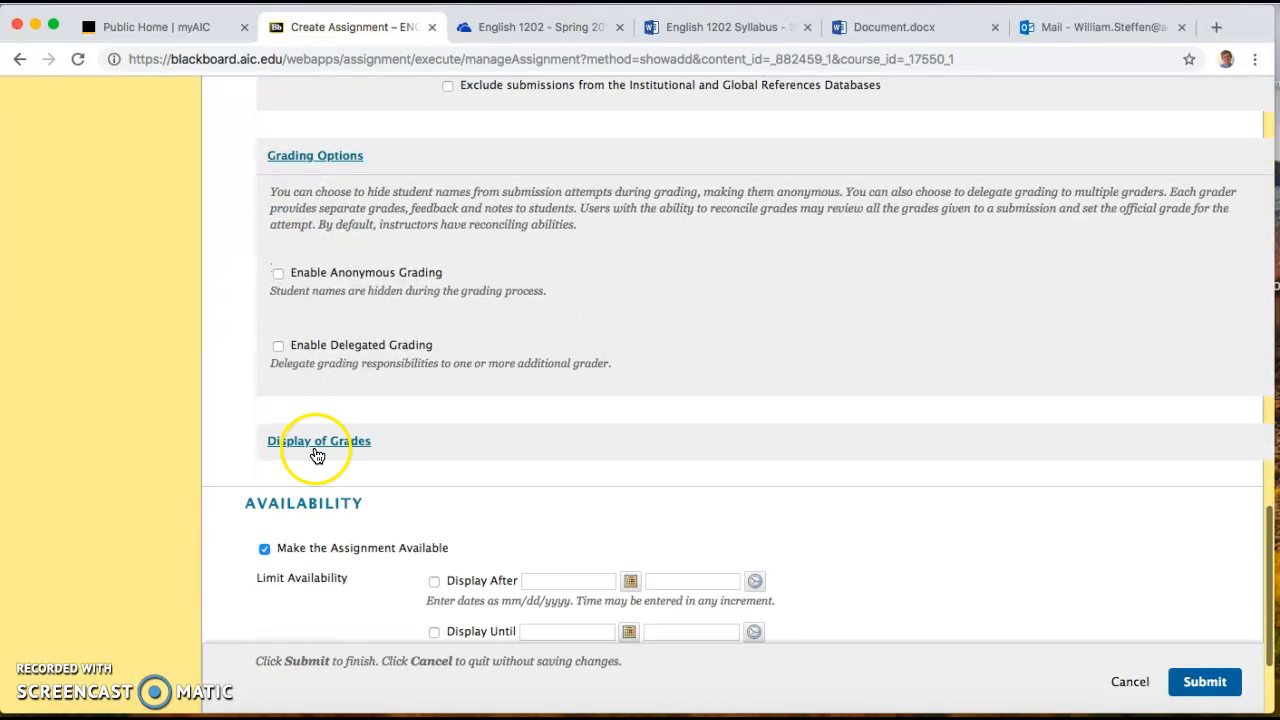
left_click(316, 453)
scroll(495, 495, "down", 4)
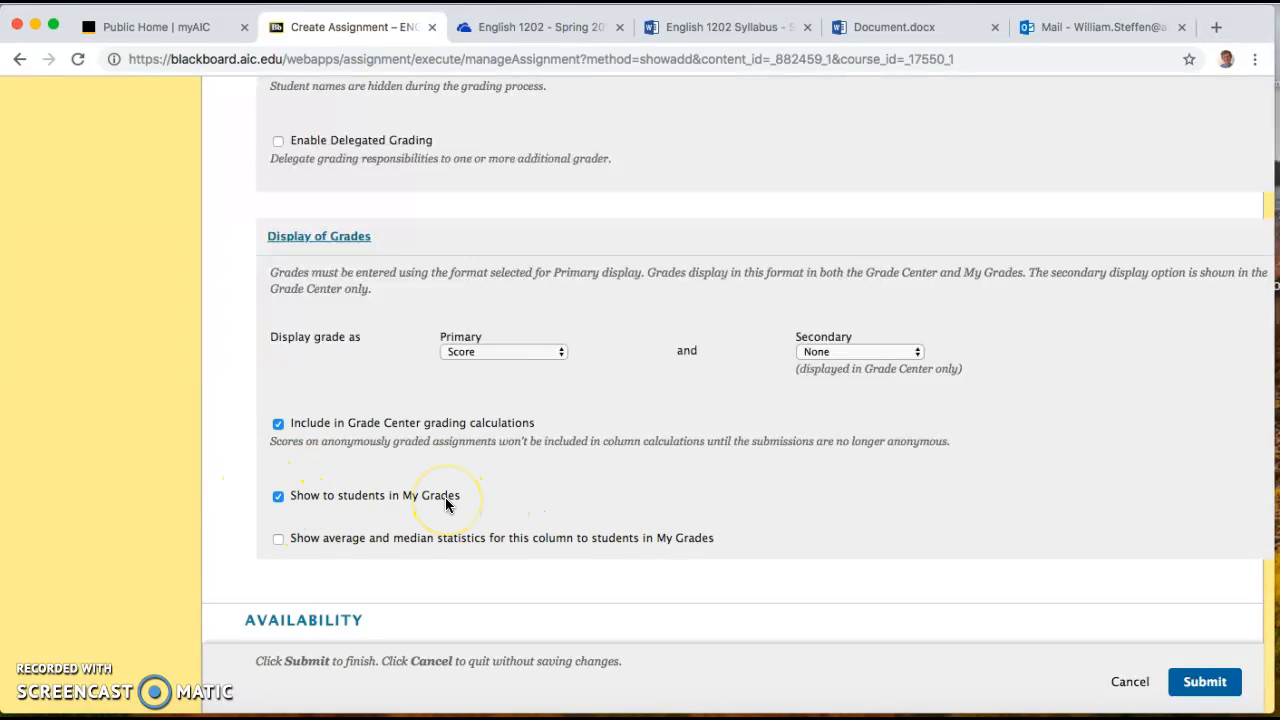
- Keep the assignment available without display date limits, submit it, and locate Film Review in the course's assignment list
scroll(445, 497, "down", 4)
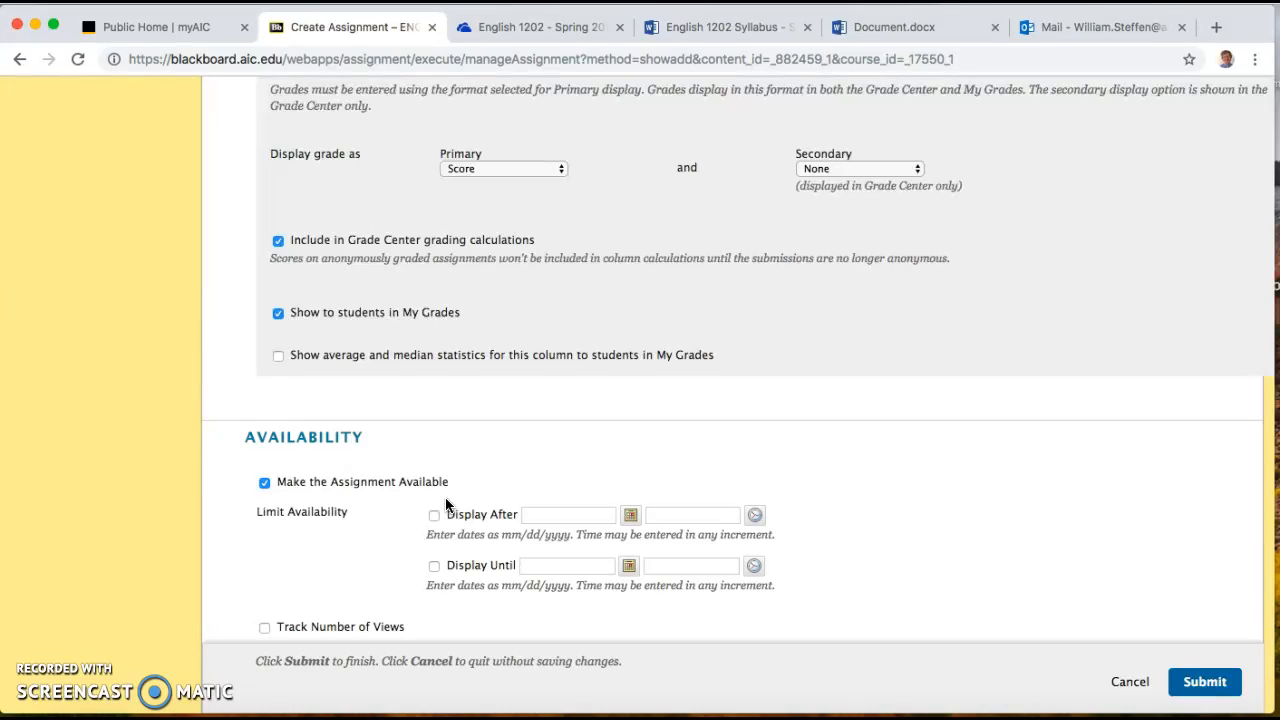
left_click(264, 431)
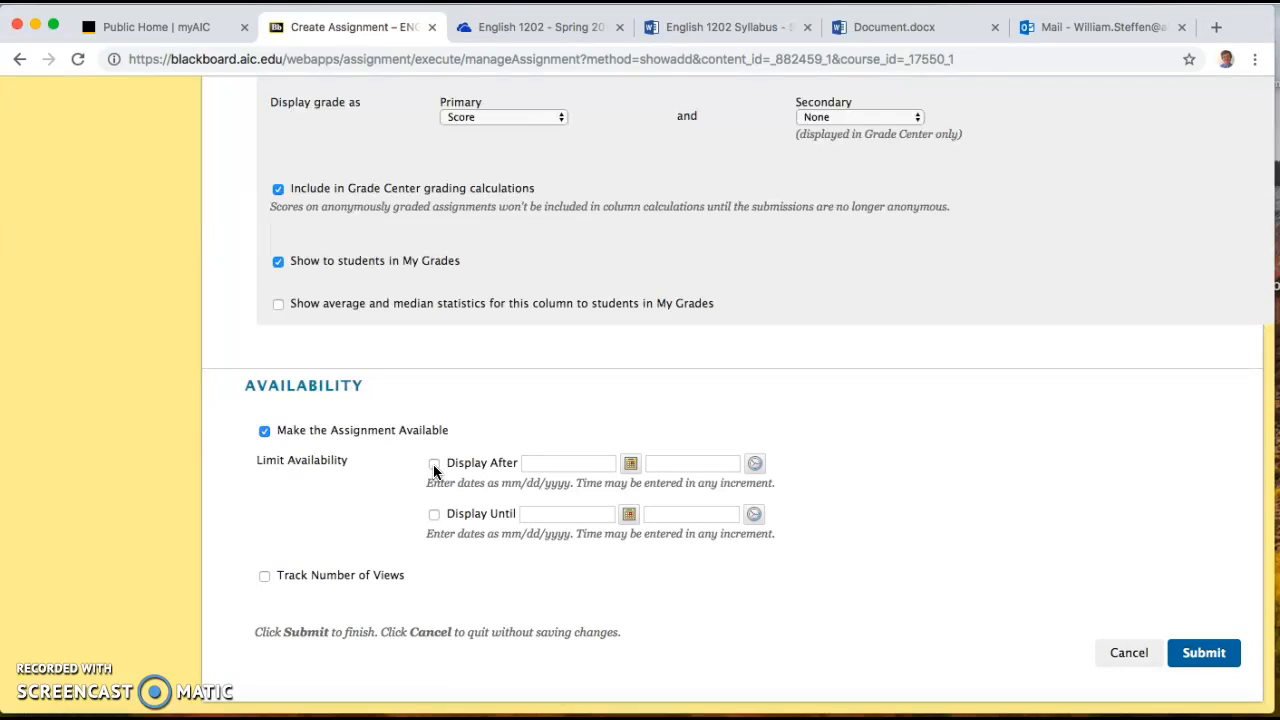
left_click(1204, 655)
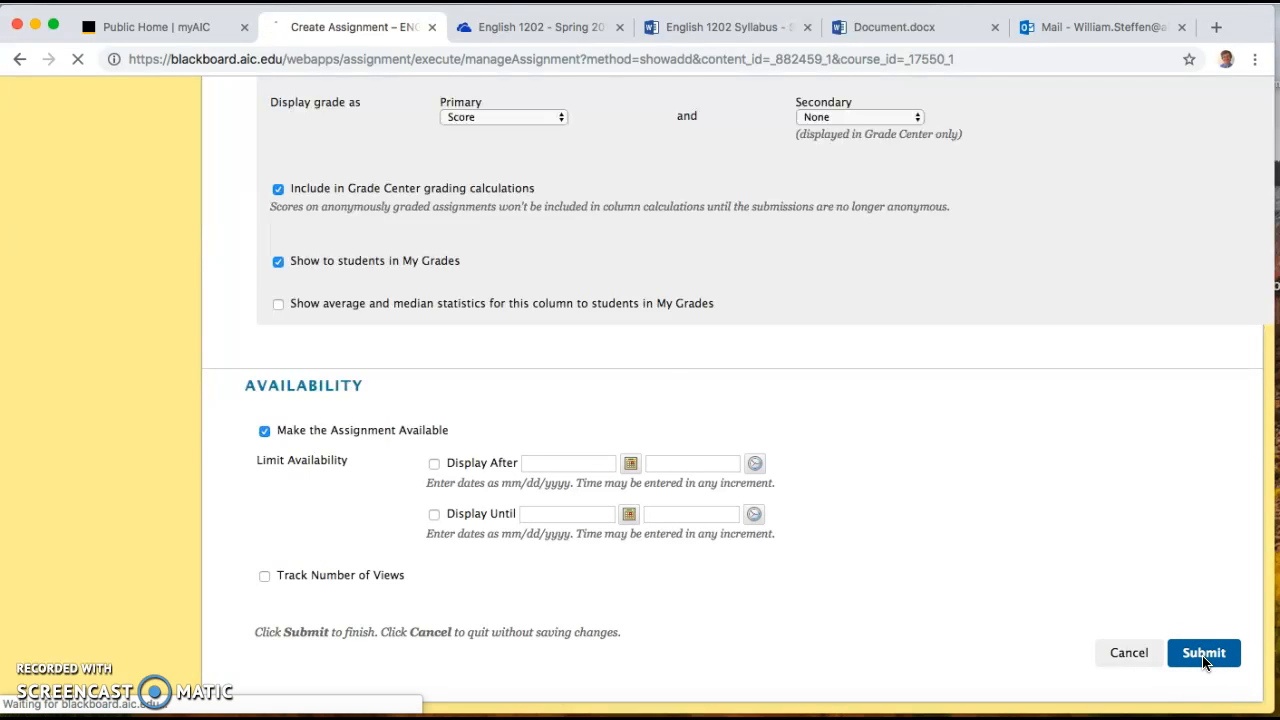
scroll(788, 544, "down", 5)
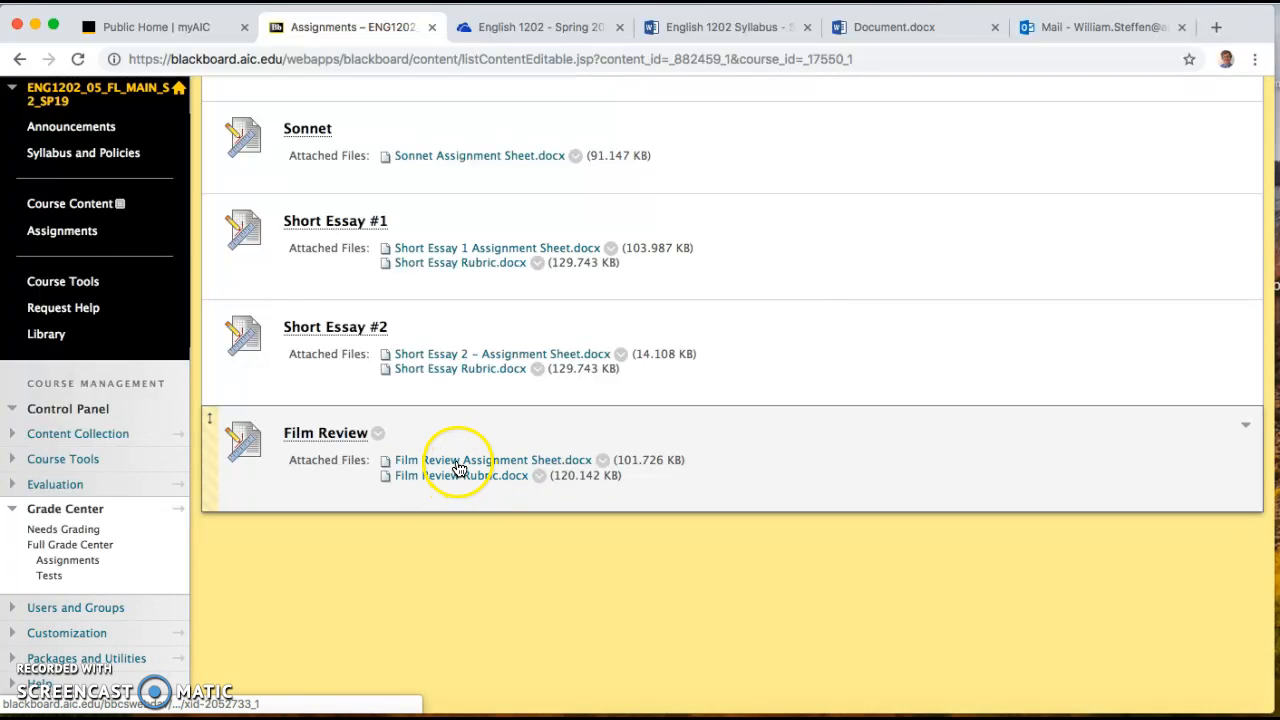
- Look at the course's Grade Center and check its Needs Grading page for submissions awaiting grading
left_click(66, 548)
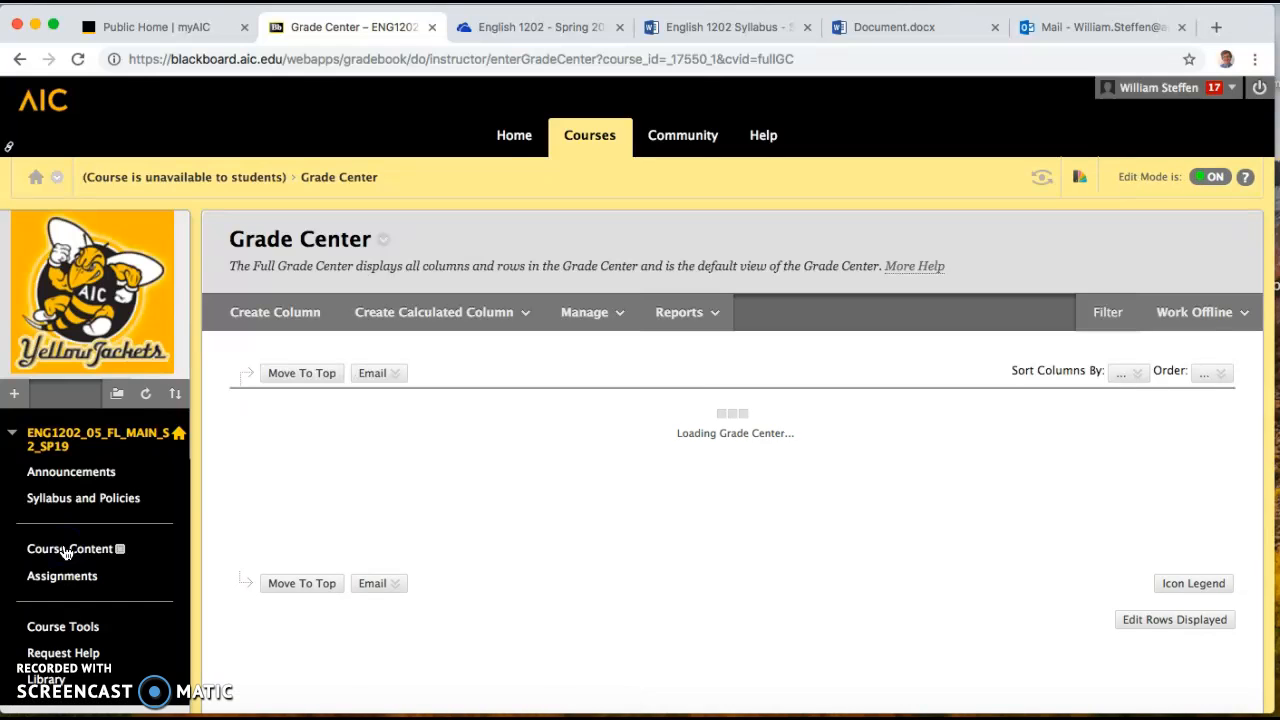
scroll(111, 600, "down", 5)
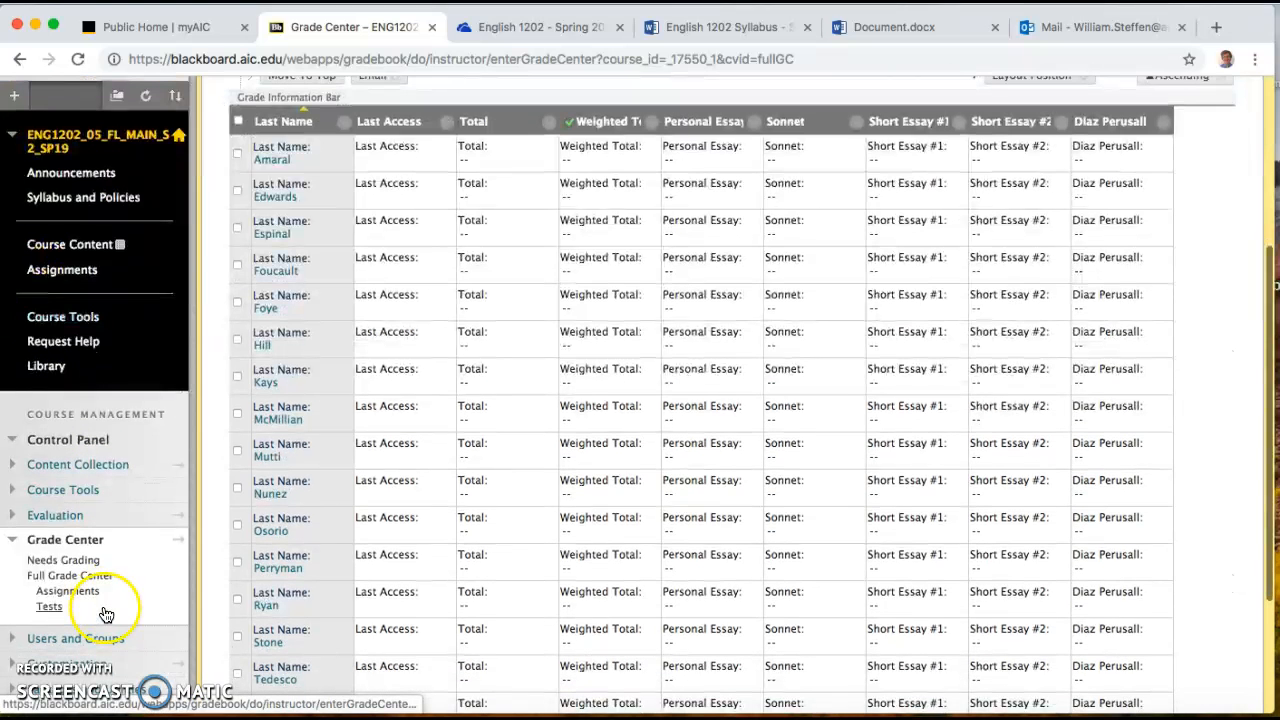
left_click(50, 562)
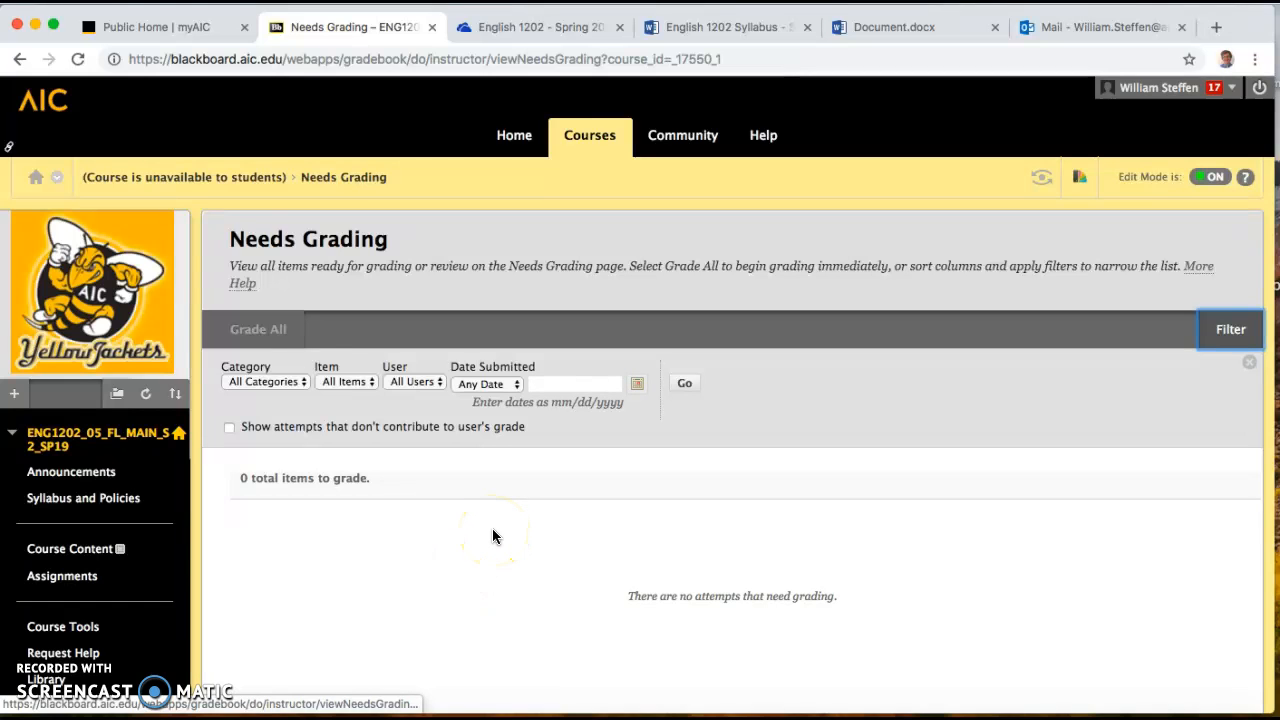
scroll(65, 555, "down", 3)
scroll(58, 560, "down", 2)
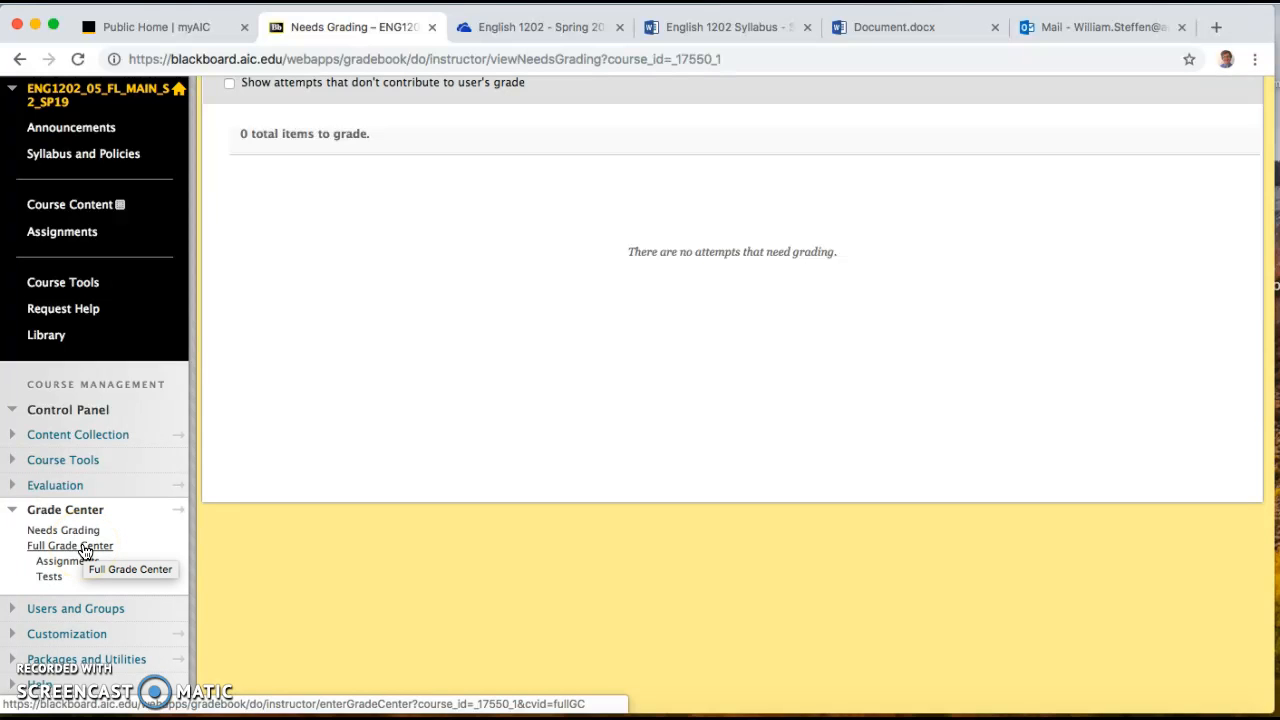
- Open the Full Grade Center and view the table of students and grade columns
left_click(85, 551)
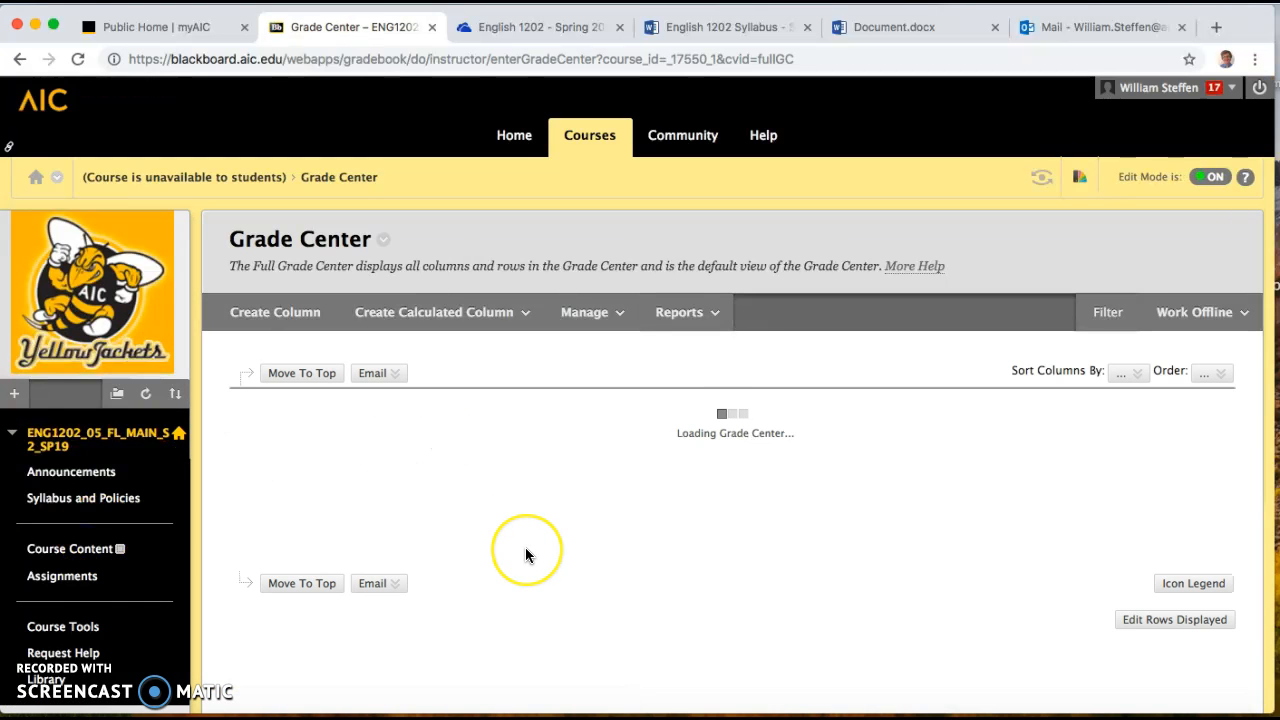
scroll(526, 549, "down", 10)
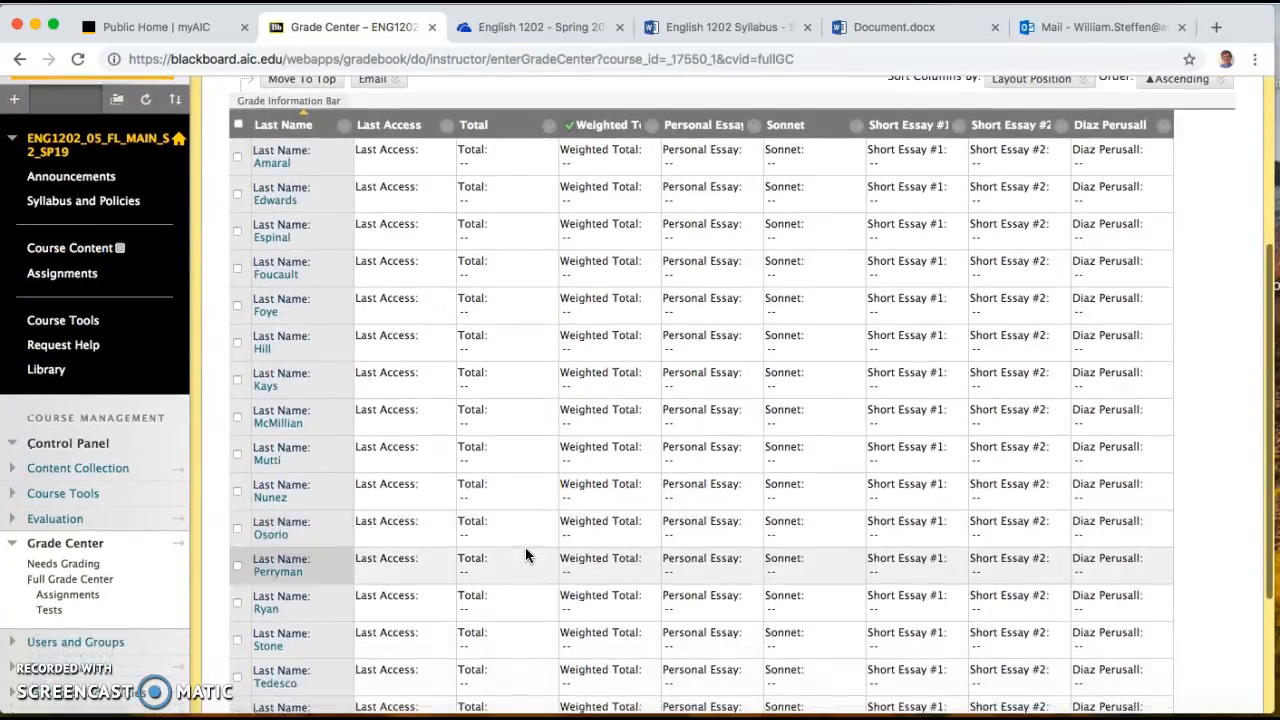
scroll(525, 547, "up", 5)
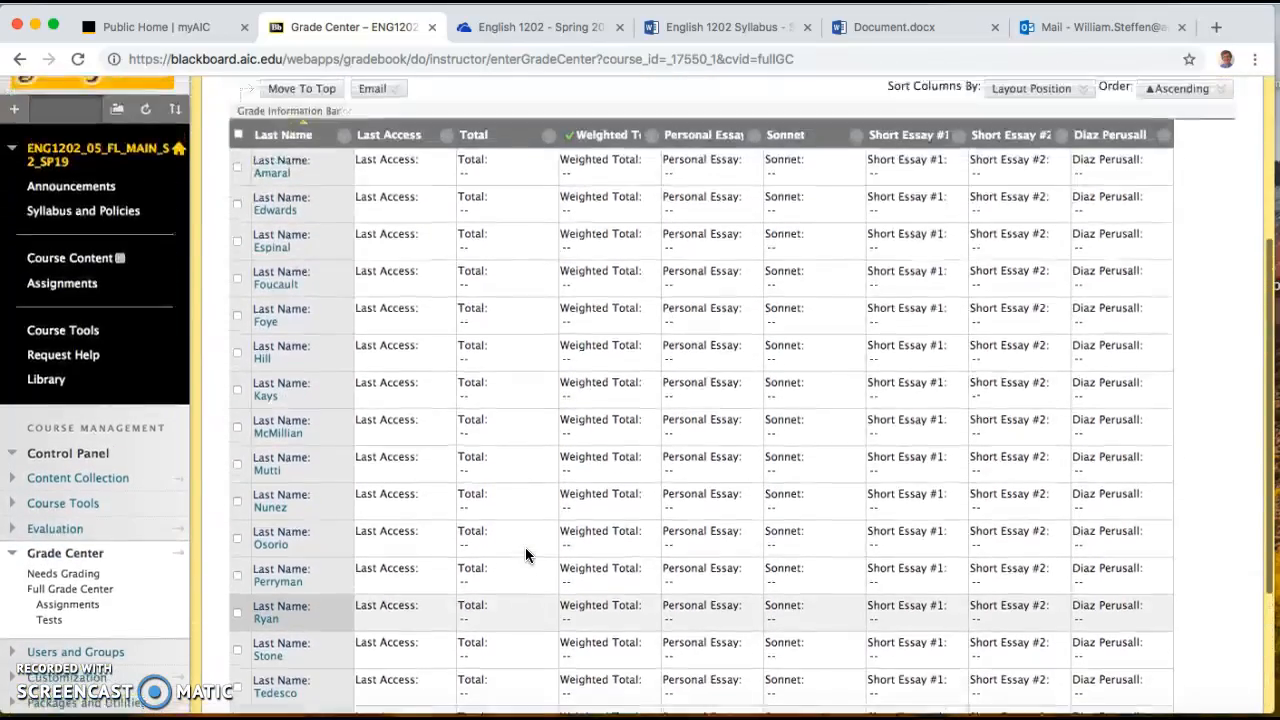
- Examine the grade columns along the first student's row, from Personal Essay through to the Film Review column
left_click(696, 175)
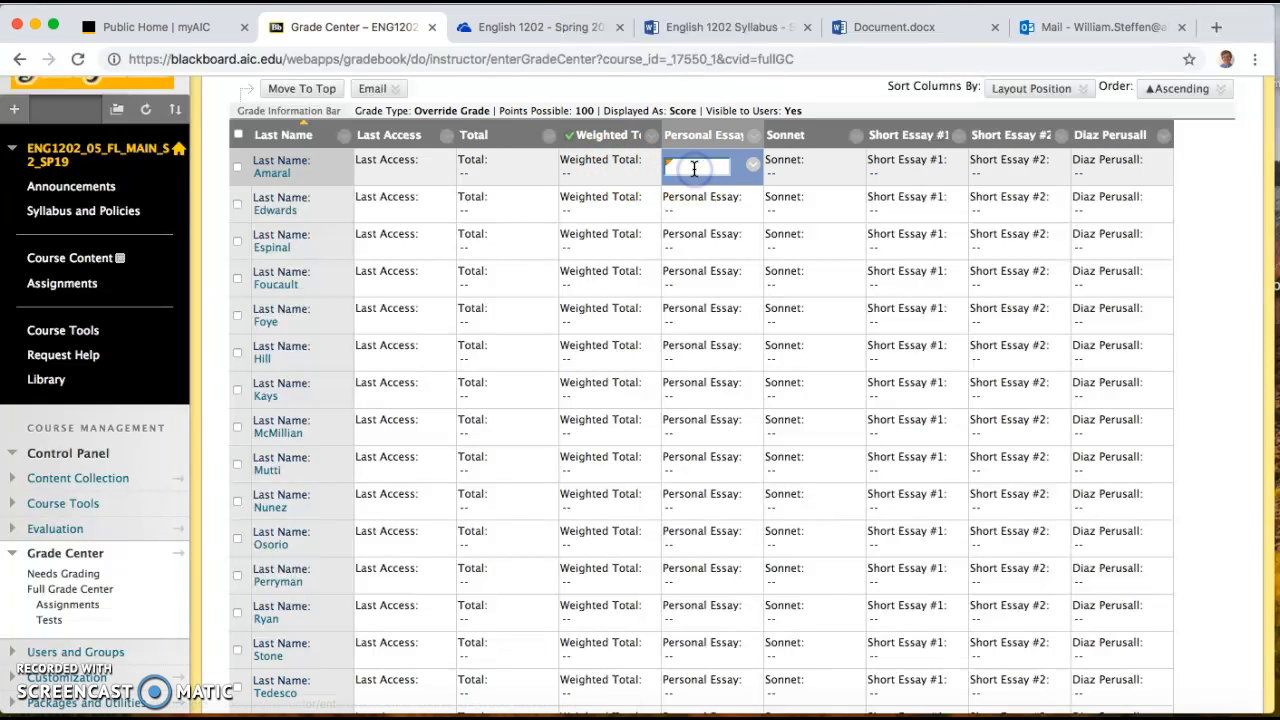
key("Tab")
key("Tab")
key("Tab")
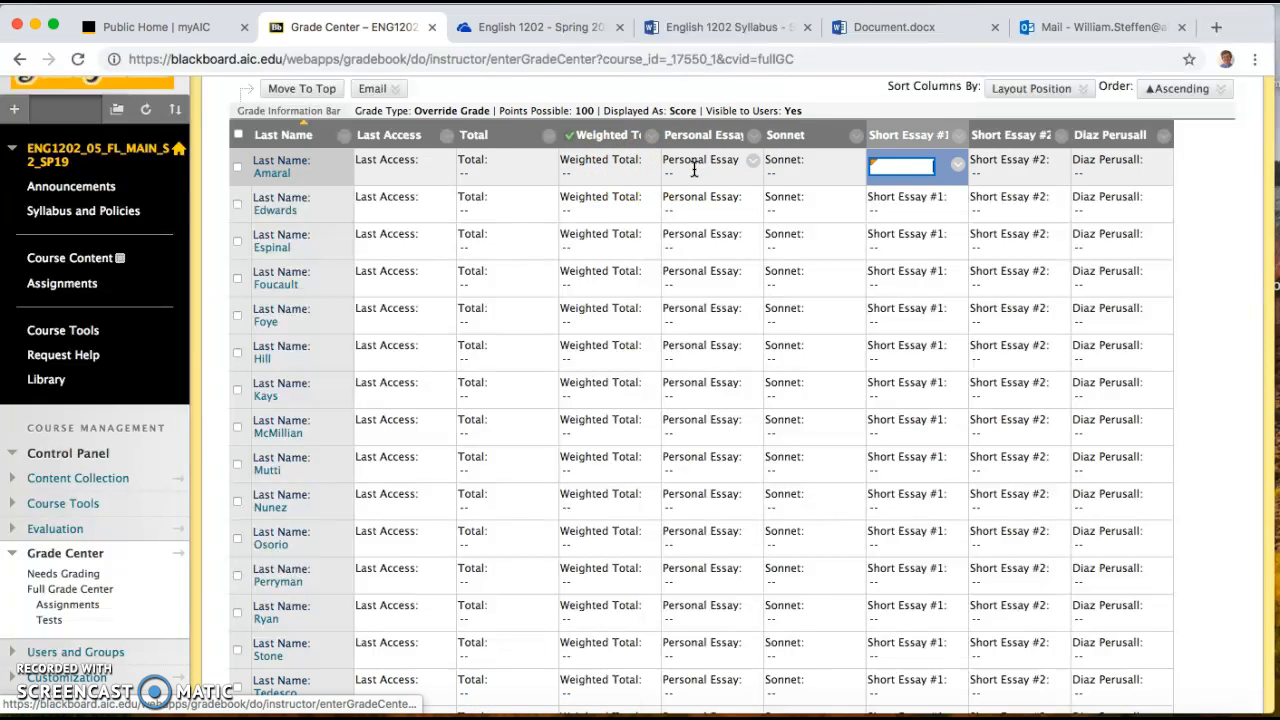
key("Tab")
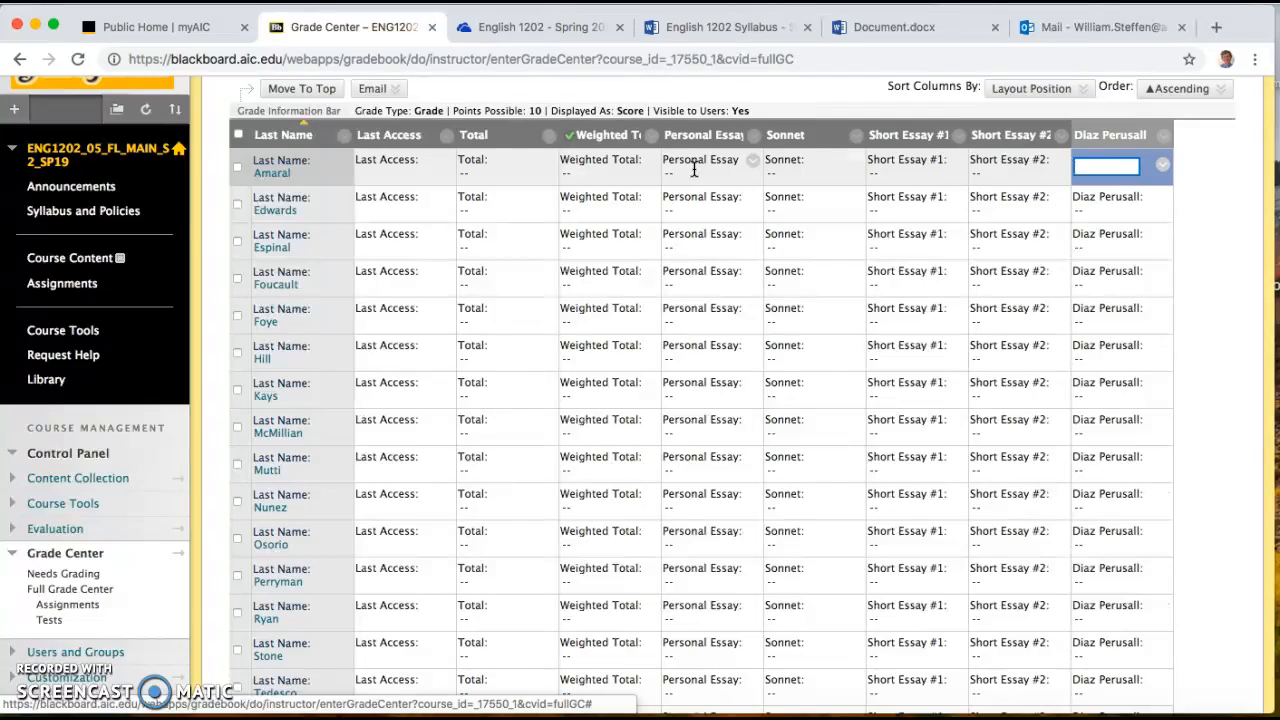
key("Tab")
key("Tab")
key("Tab")
key("Tab")
key("Tab")
key("Tab")
key("Tab")
key("Tab")
key("Tab")
key("Tab")
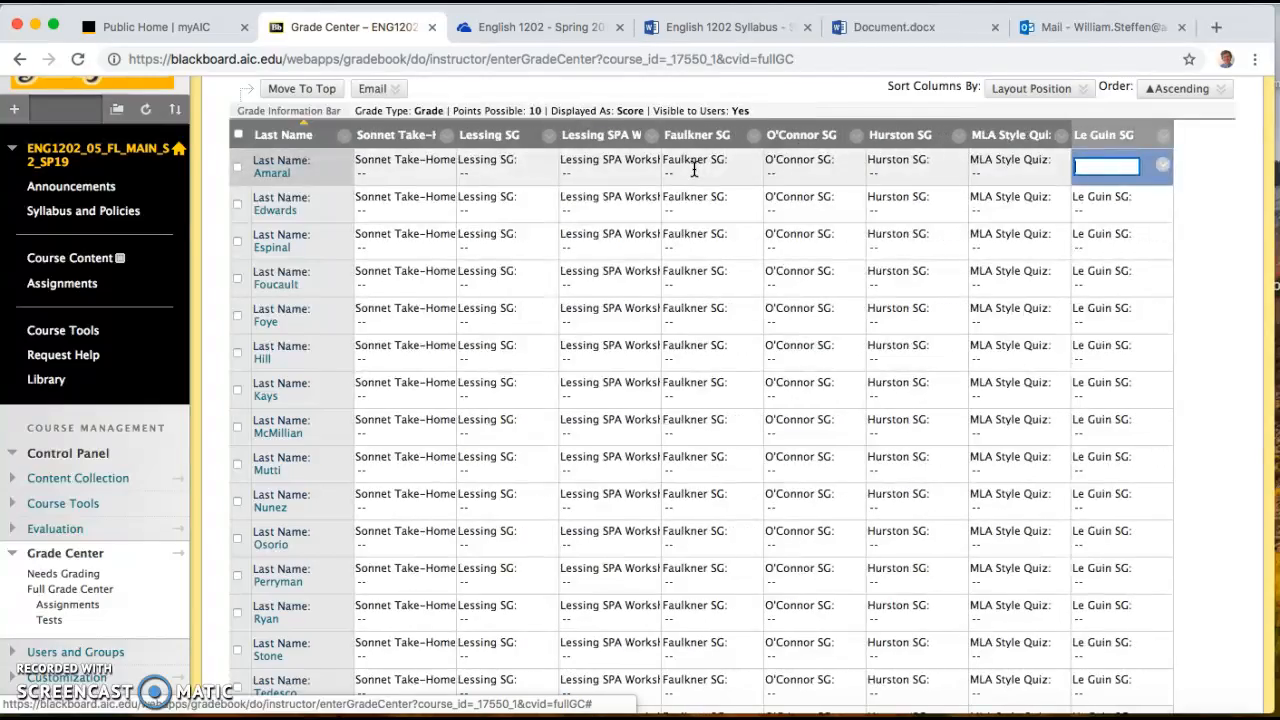
key("Tab")
key("Tab")
key("Tab")
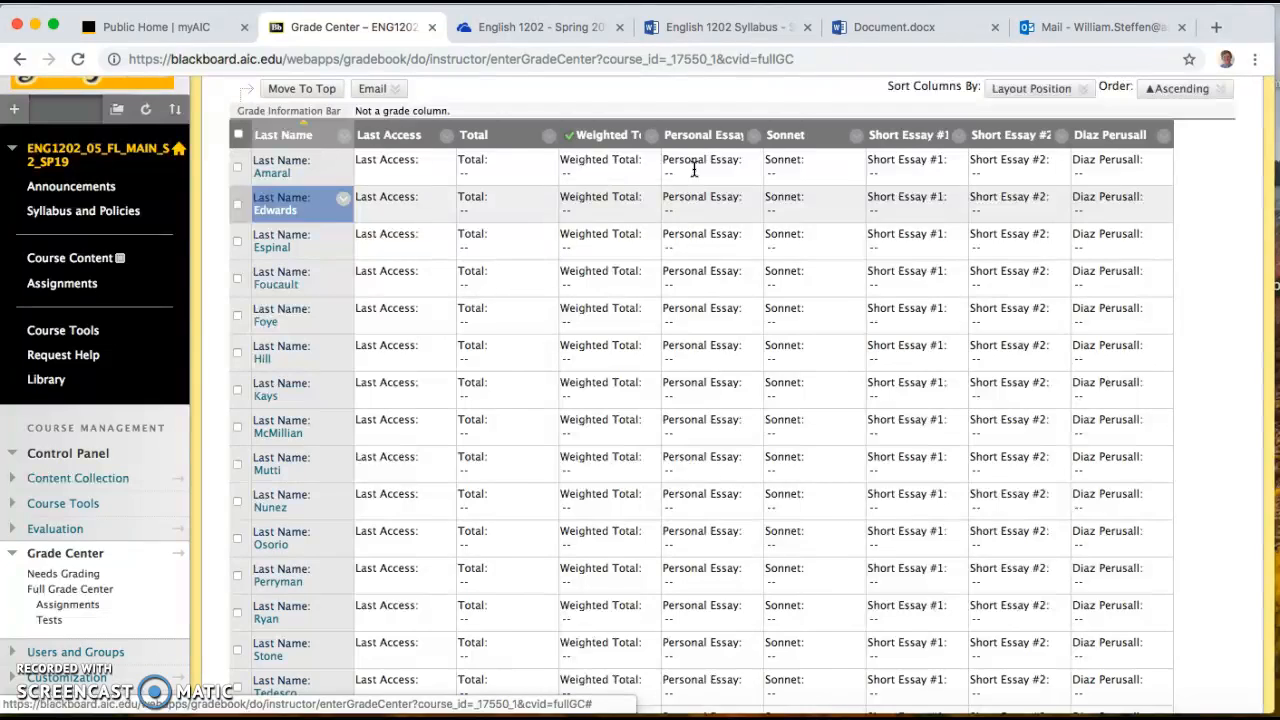
key("shift+Tab")
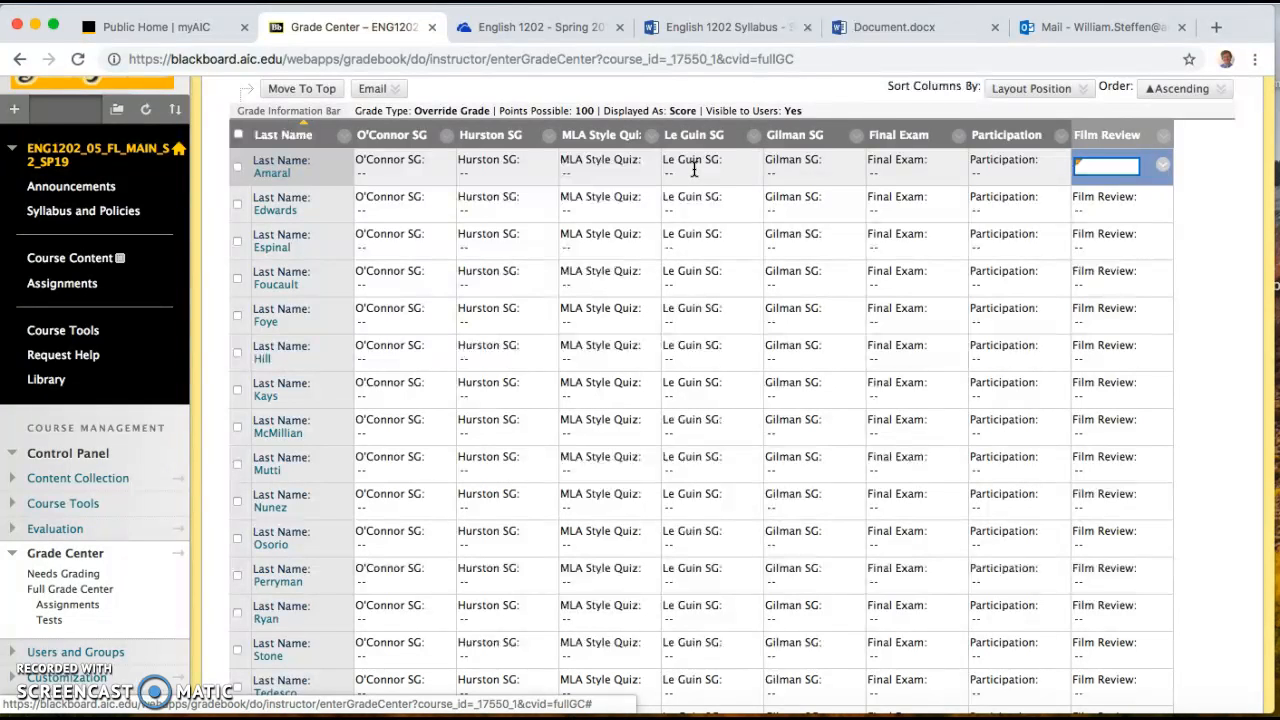
- Review the columns back from Film Review to the sonnet take-home column in the first student's row
key("shift+Tab")
key("shift+Tab")
key("shift+Tab")
key("shift+Tab")
key("shift+Tab")
key("shift+Tab")
key("shift+Tab")
key("shift+Tab")
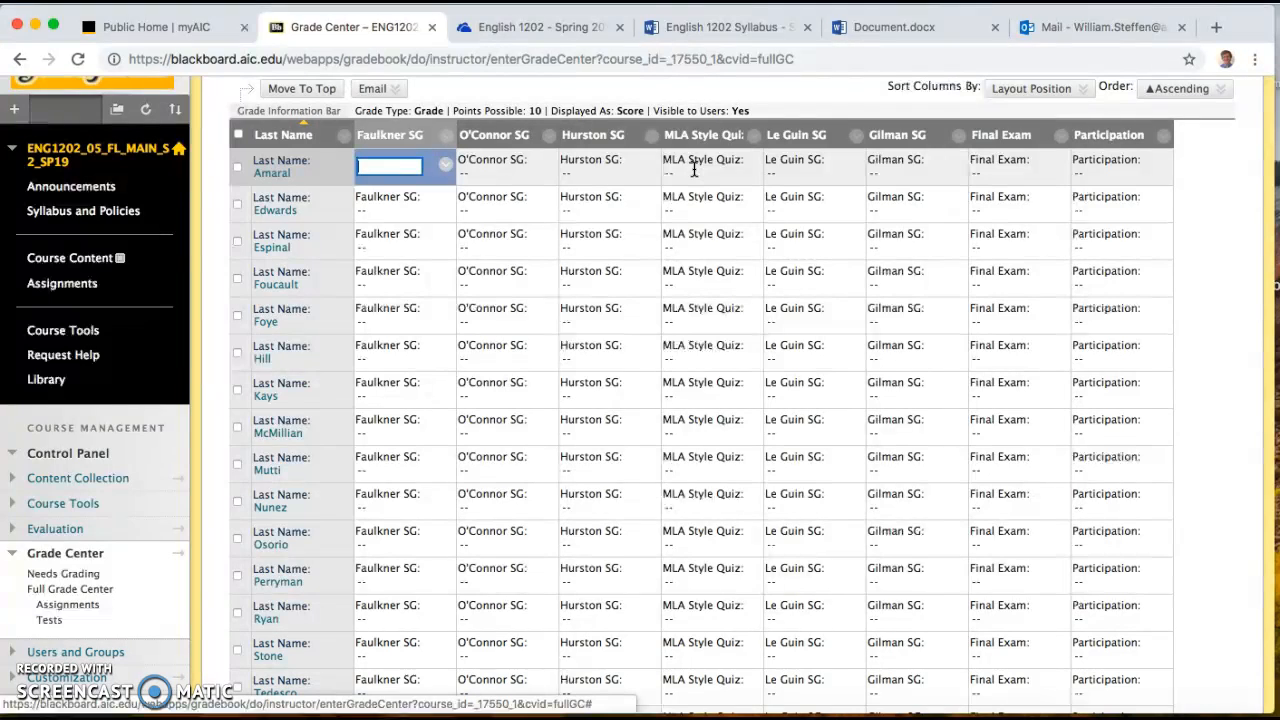
key("shift+Tab")
key("shift+Tab")
key("shift+Tab")
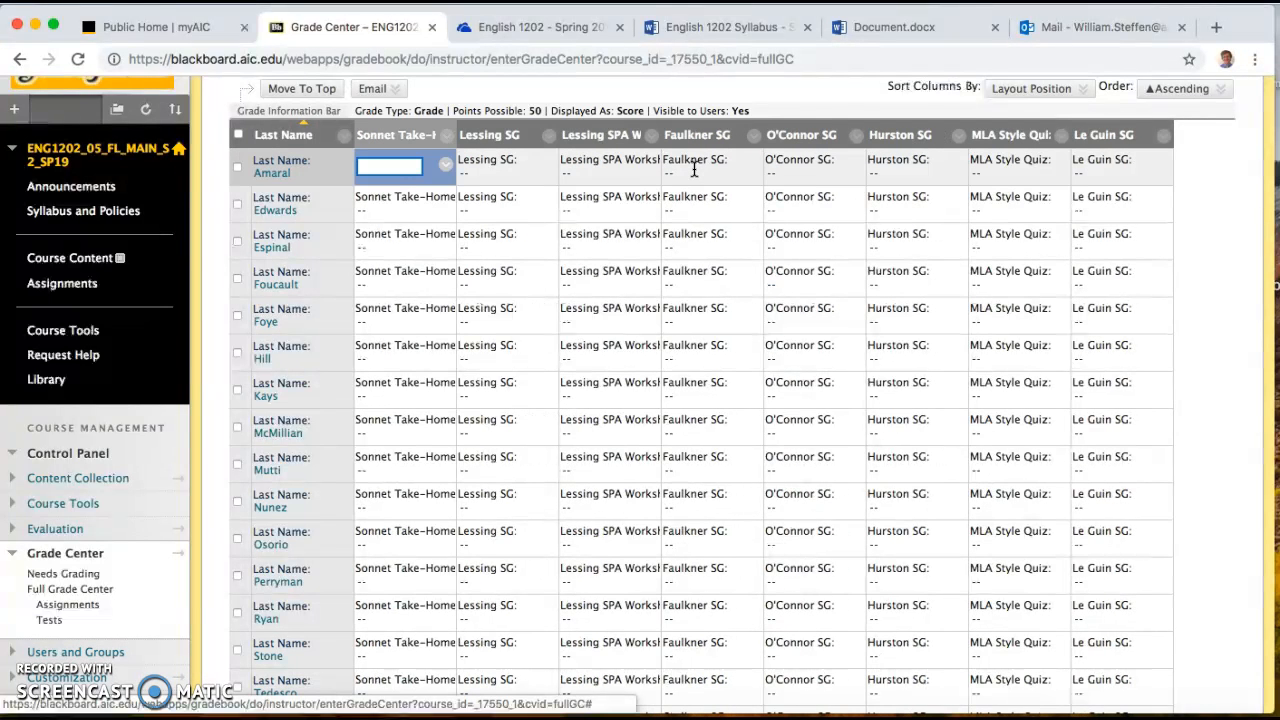
- Start a new grade column named Homework 1, look at its category and points possible settings, and cancel it without saving
scroll(694, 170, "up", 3)
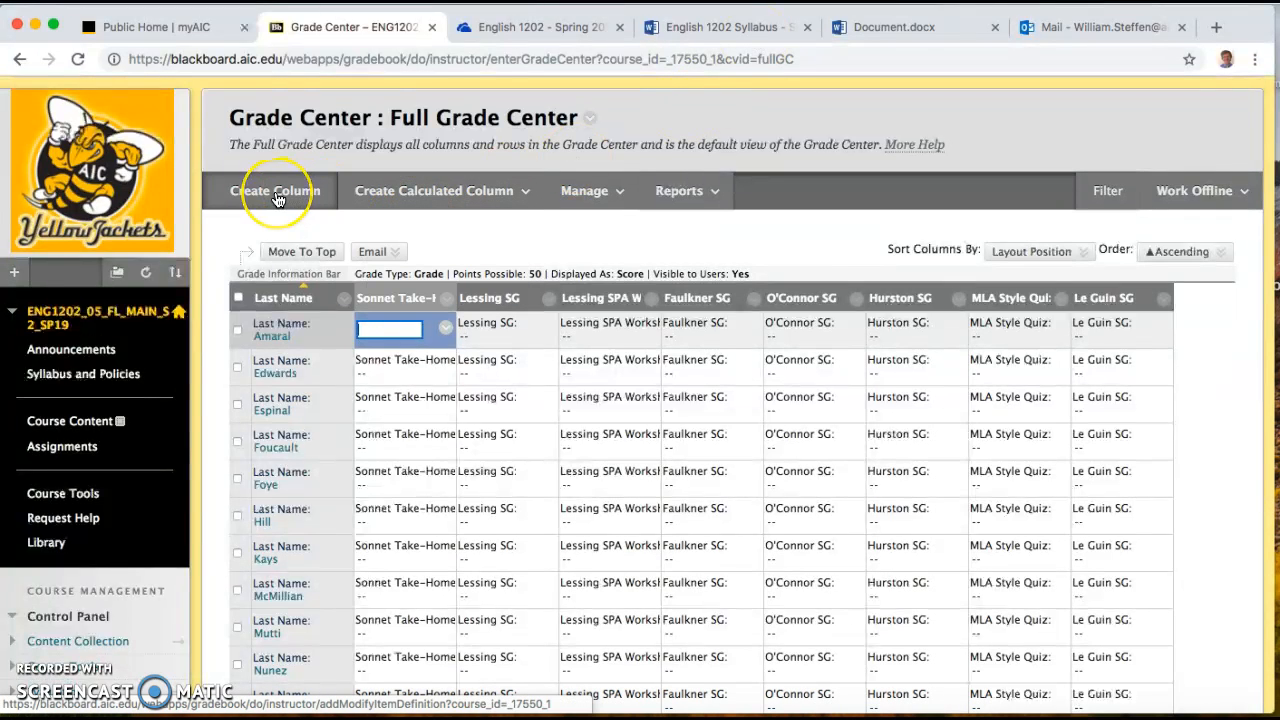
left_click(278, 197)
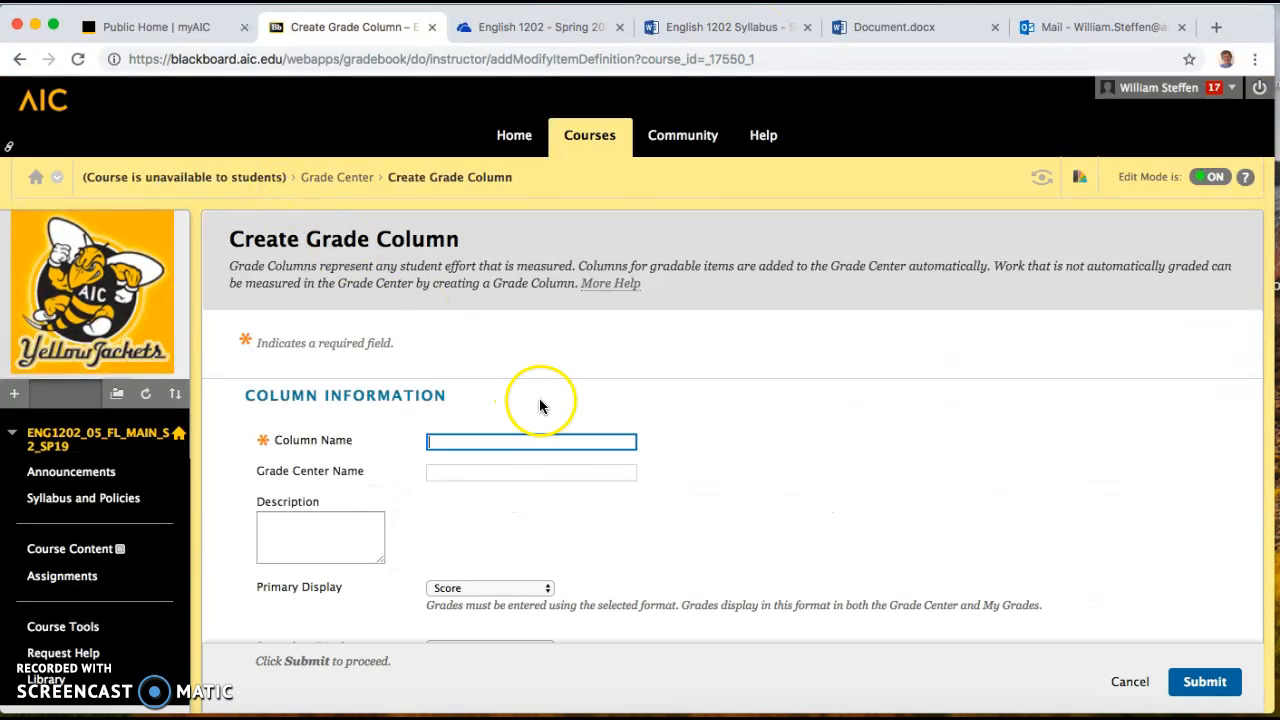
left_click(483, 440)
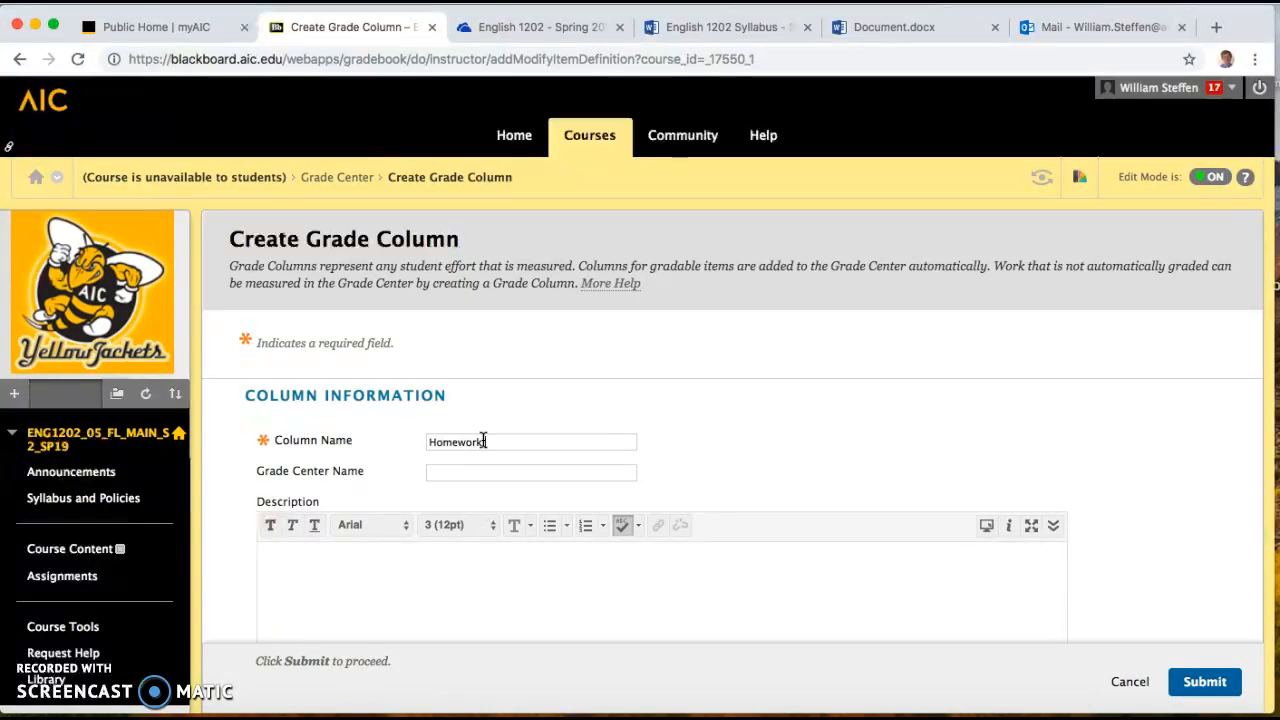
scroll(483, 441, "down", 3)
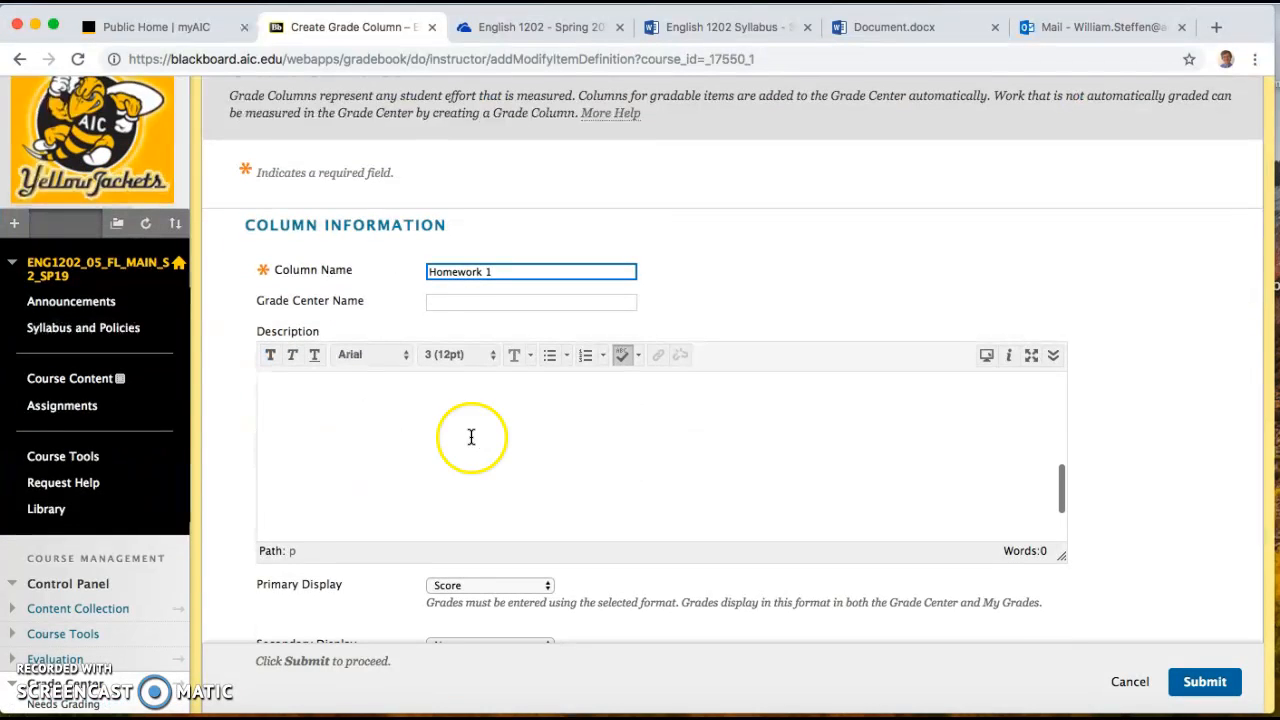
scroll(925, 605, "down", 4)
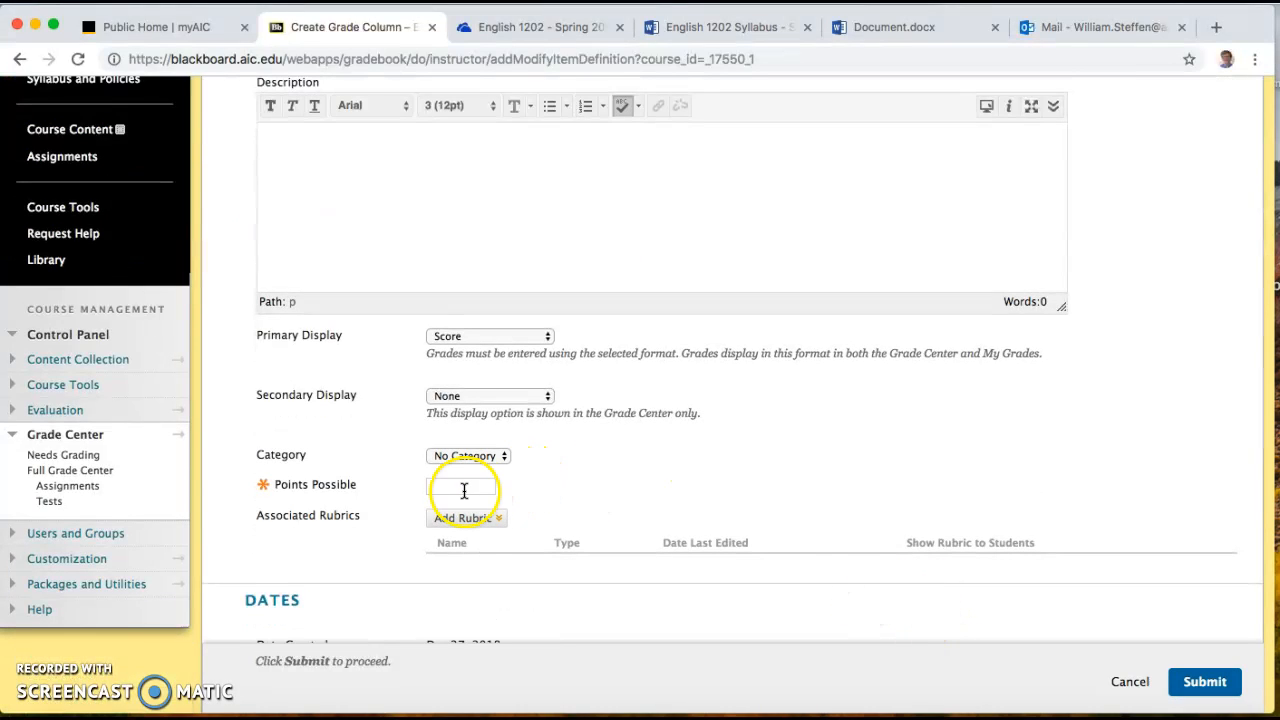
left_click(464, 489)
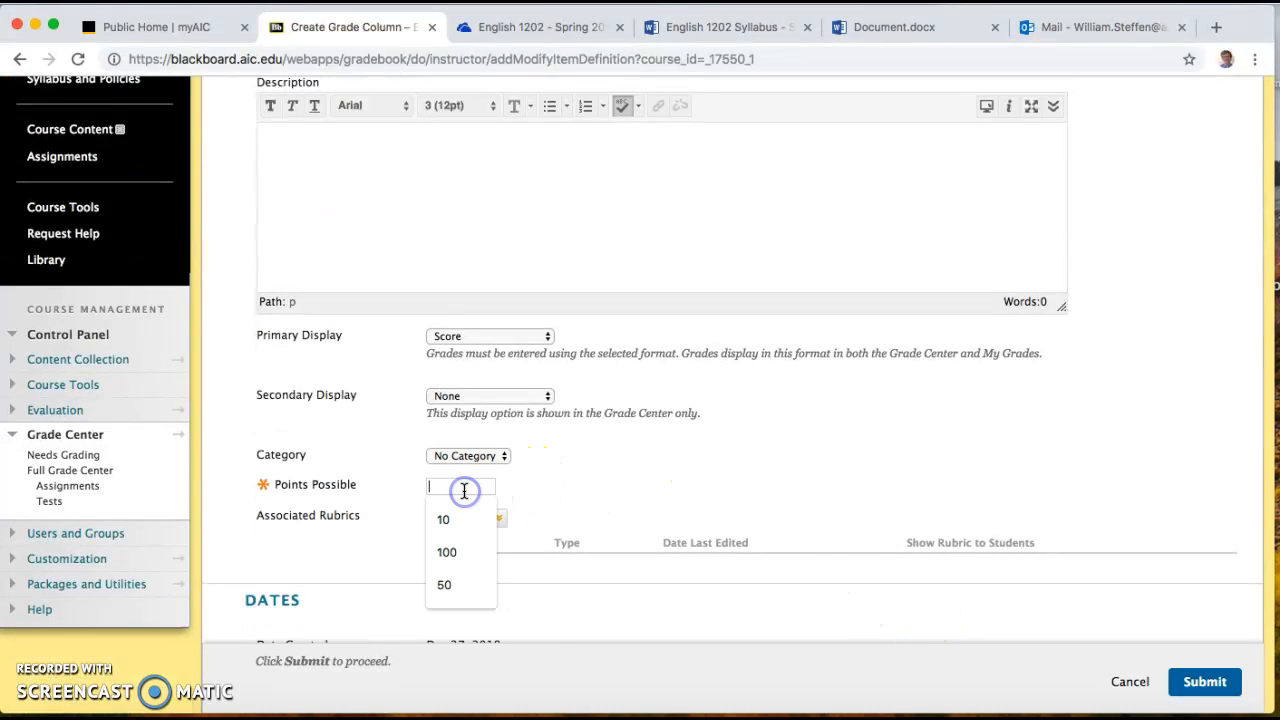
left_click(662, 470)
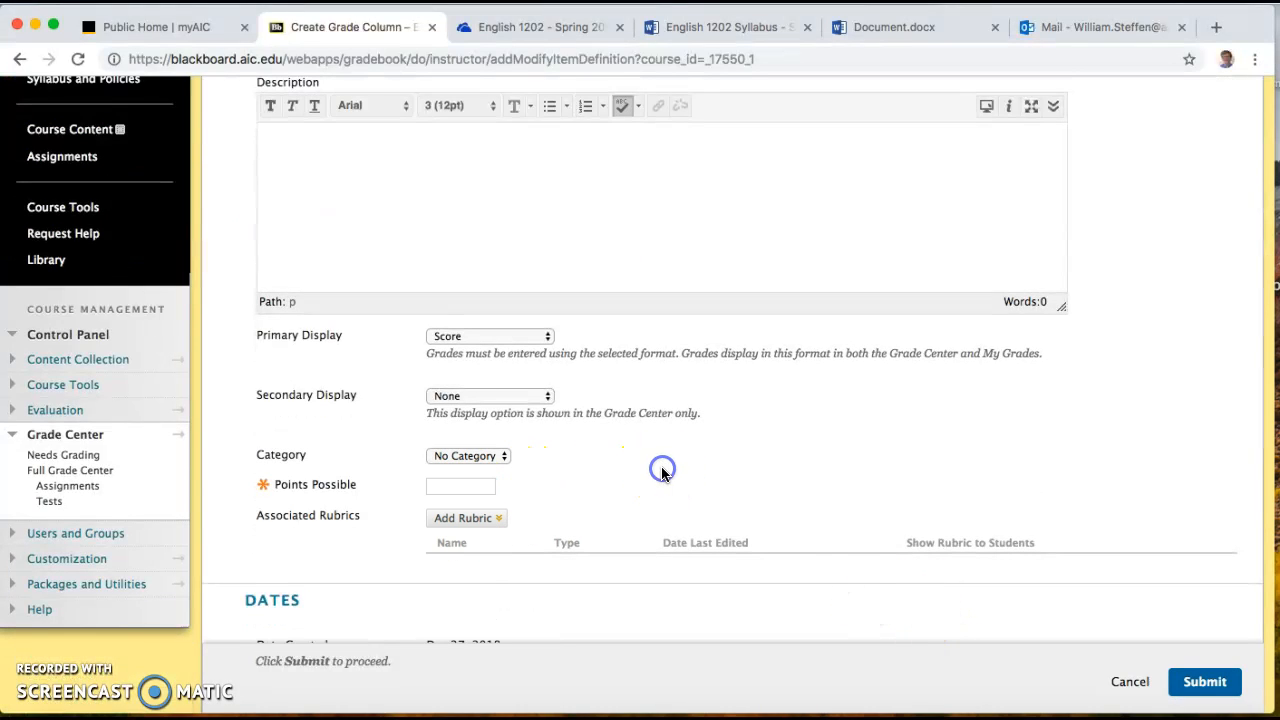
left_click(1127, 684)
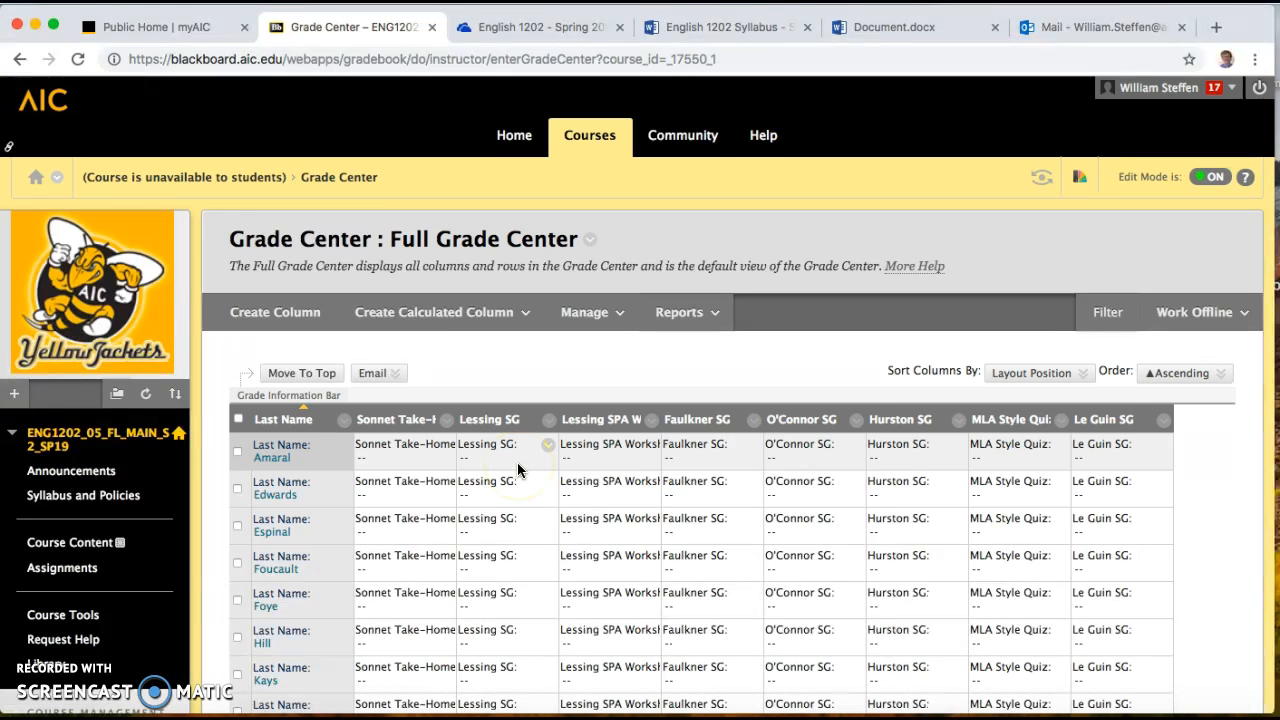
- Go back along the grade columns of the Full Grade Center to the Weighted Total column
scroll(518, 470, "down", 5)
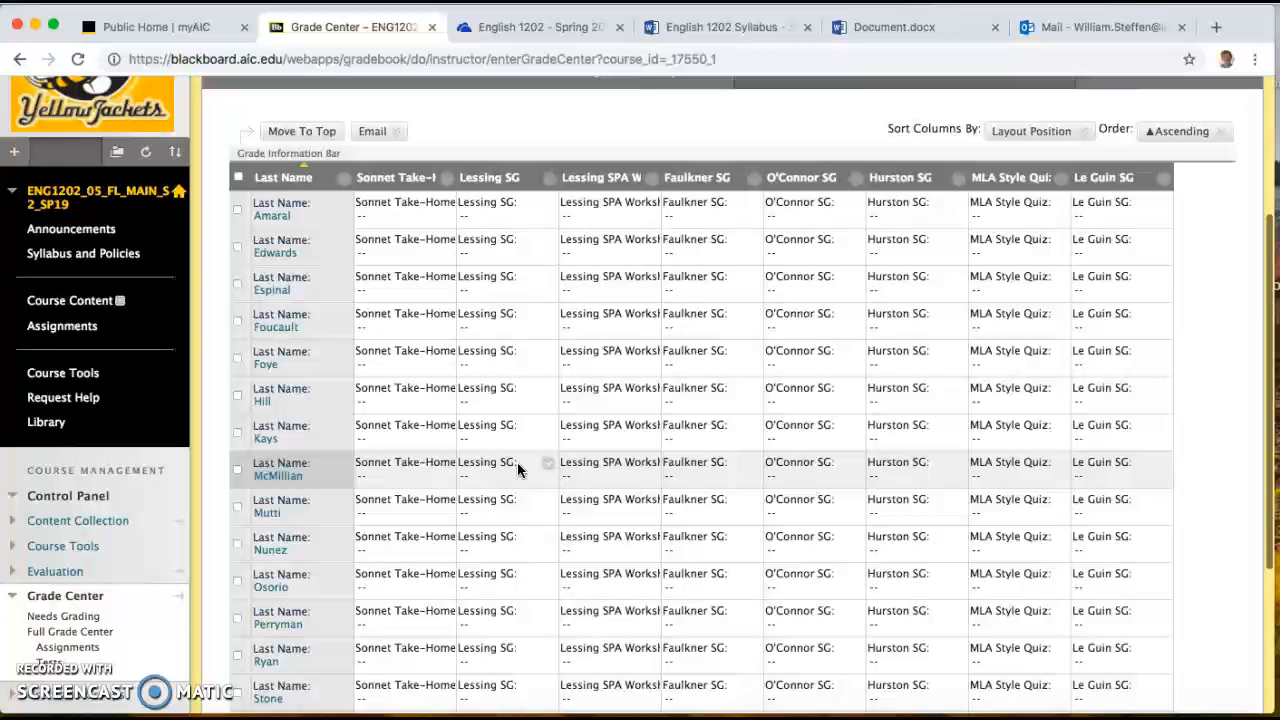
left_click(569, 366)
key("Left")
key("Left")
key("Left")
key("Left")
key("Left")
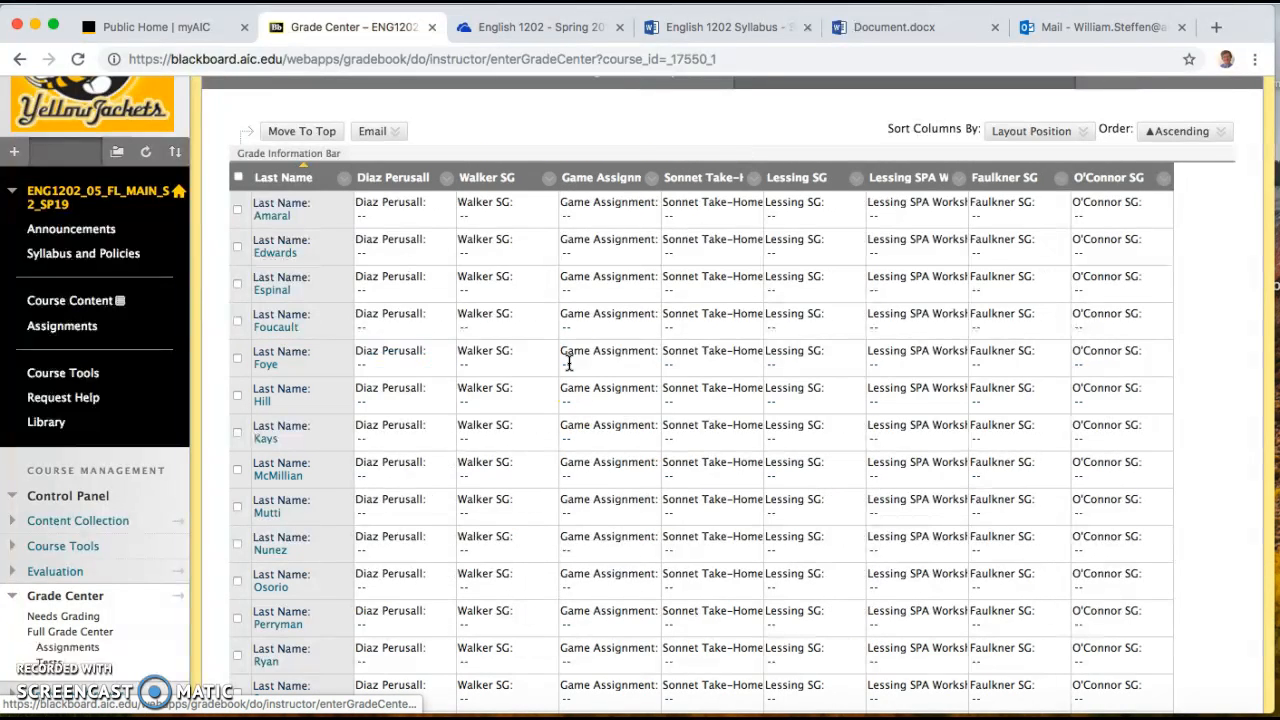
key("Left")
key("Left")
key("Left")
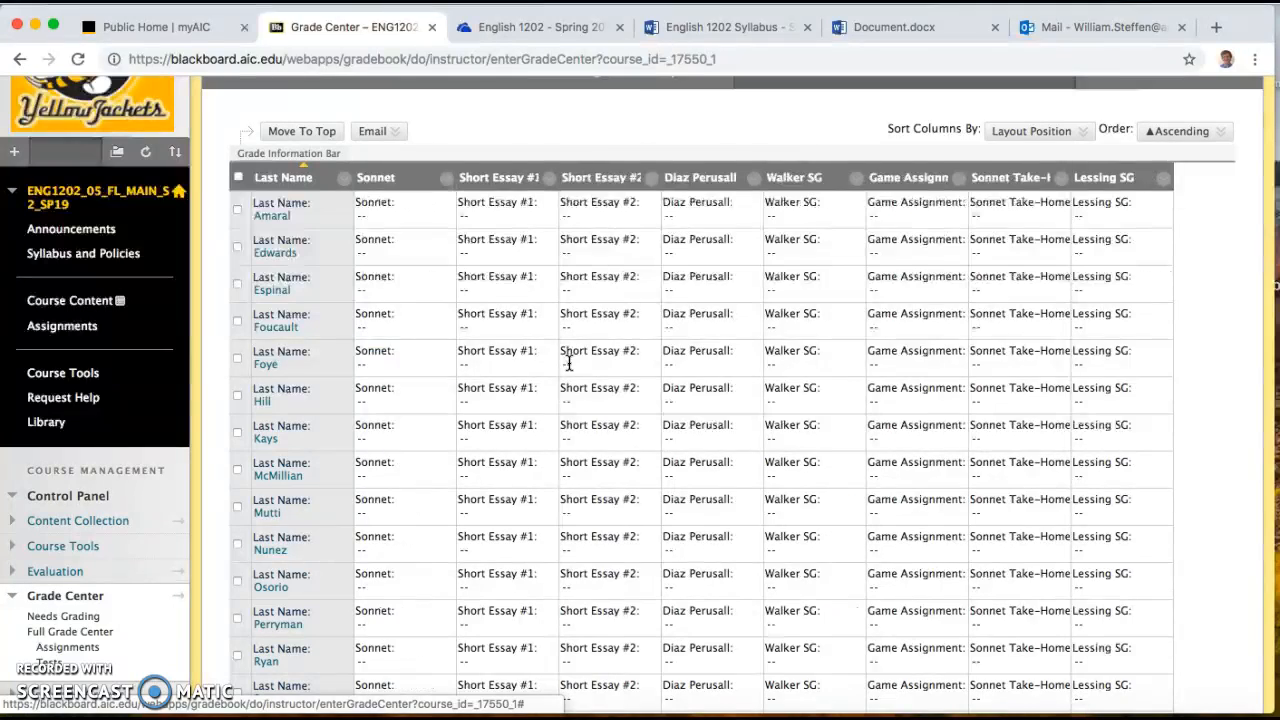
key("Left")
key("Left")
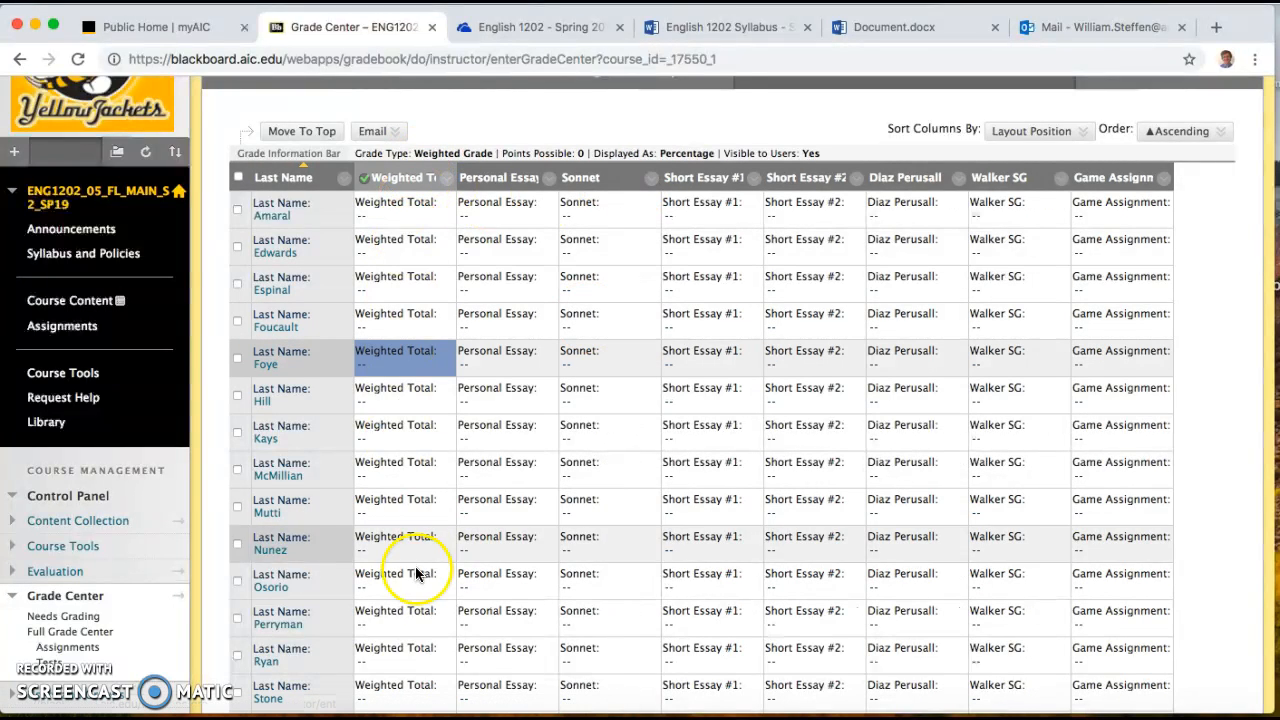
- Open the Weighted Total column's information for editing and find the section for selecting columns and categories
left_click(447, 184)
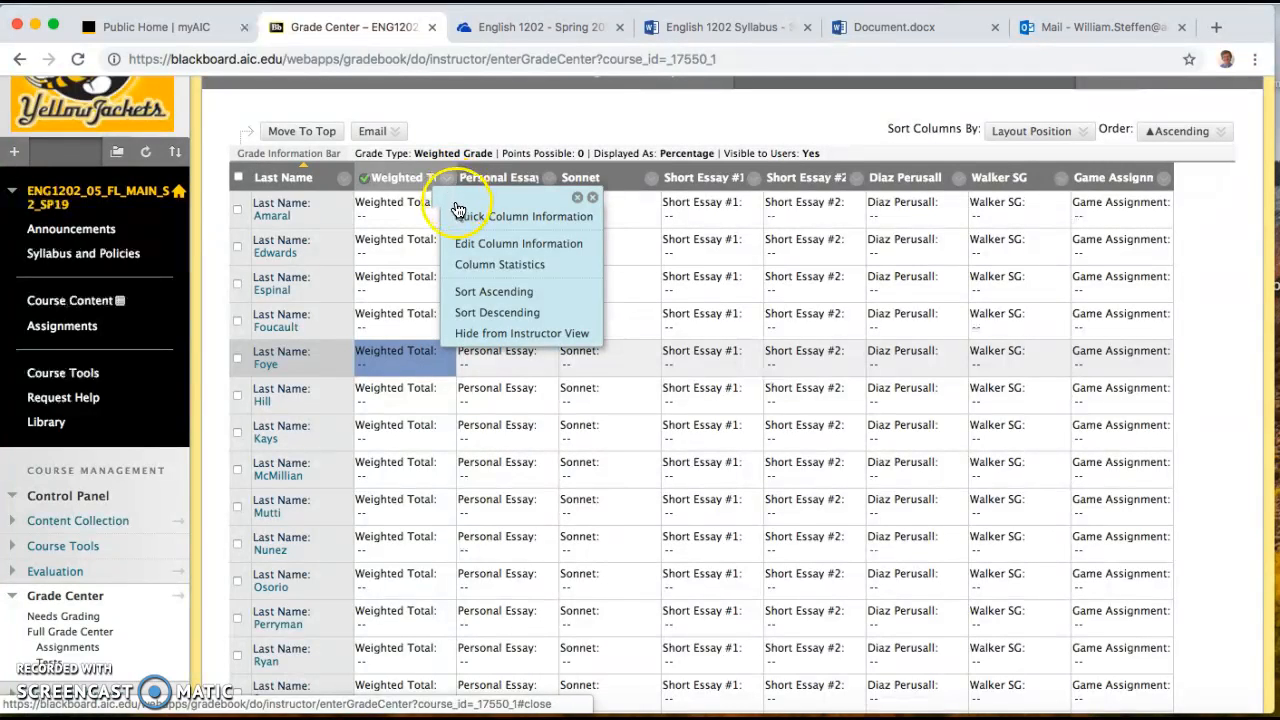
left_click(471, 250)
left_click(474, 249)
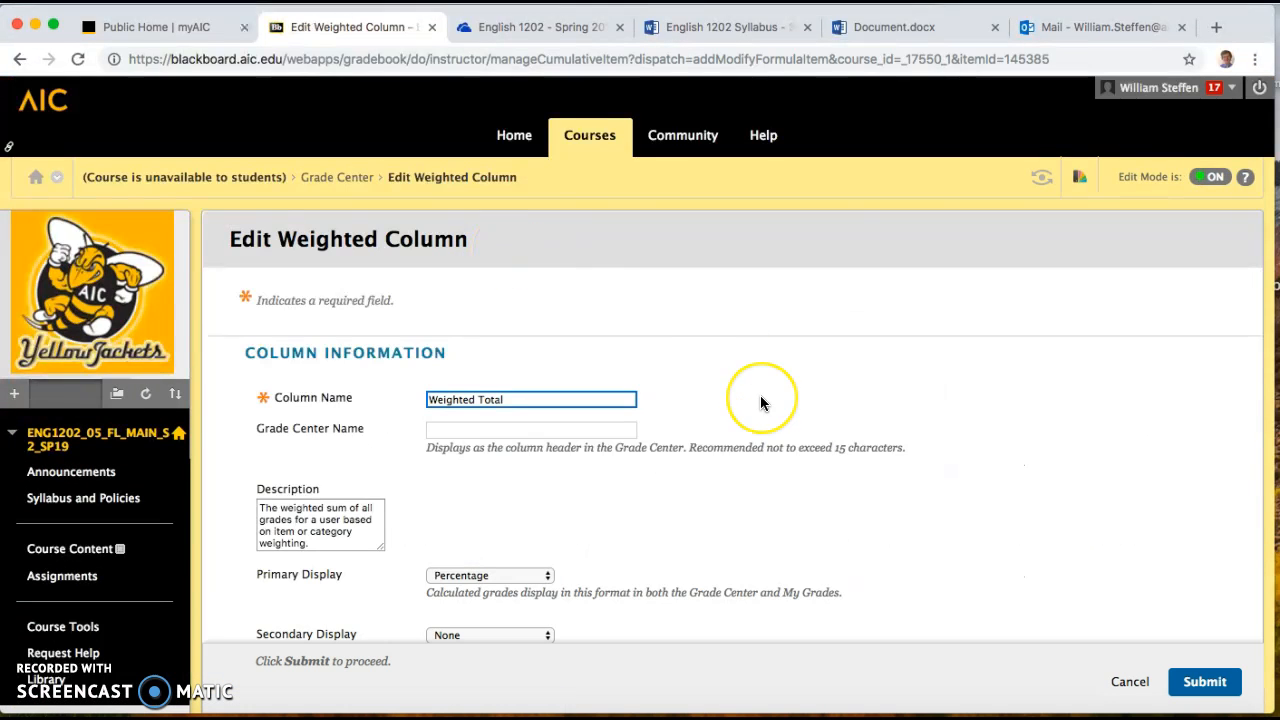
scroll(760, 395, "down", 3)
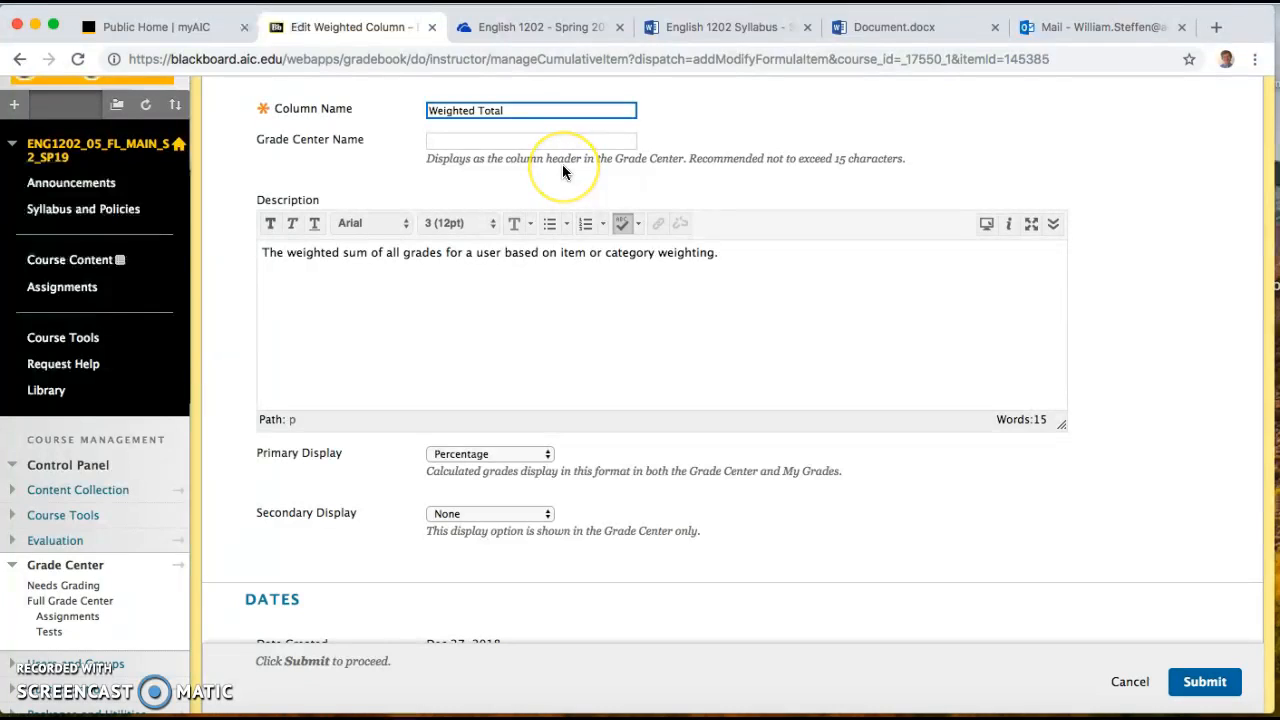
scroll(562, 172, "down", 5)
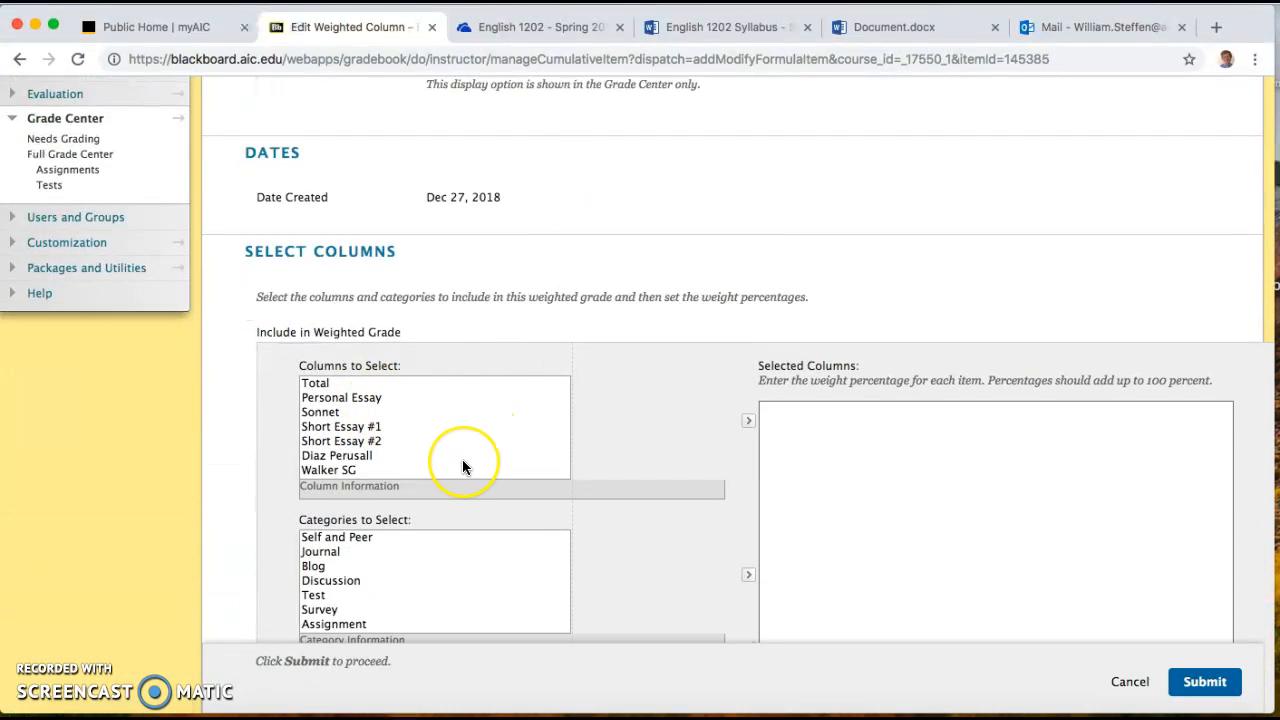
scroll(462, 460, "up", 3)
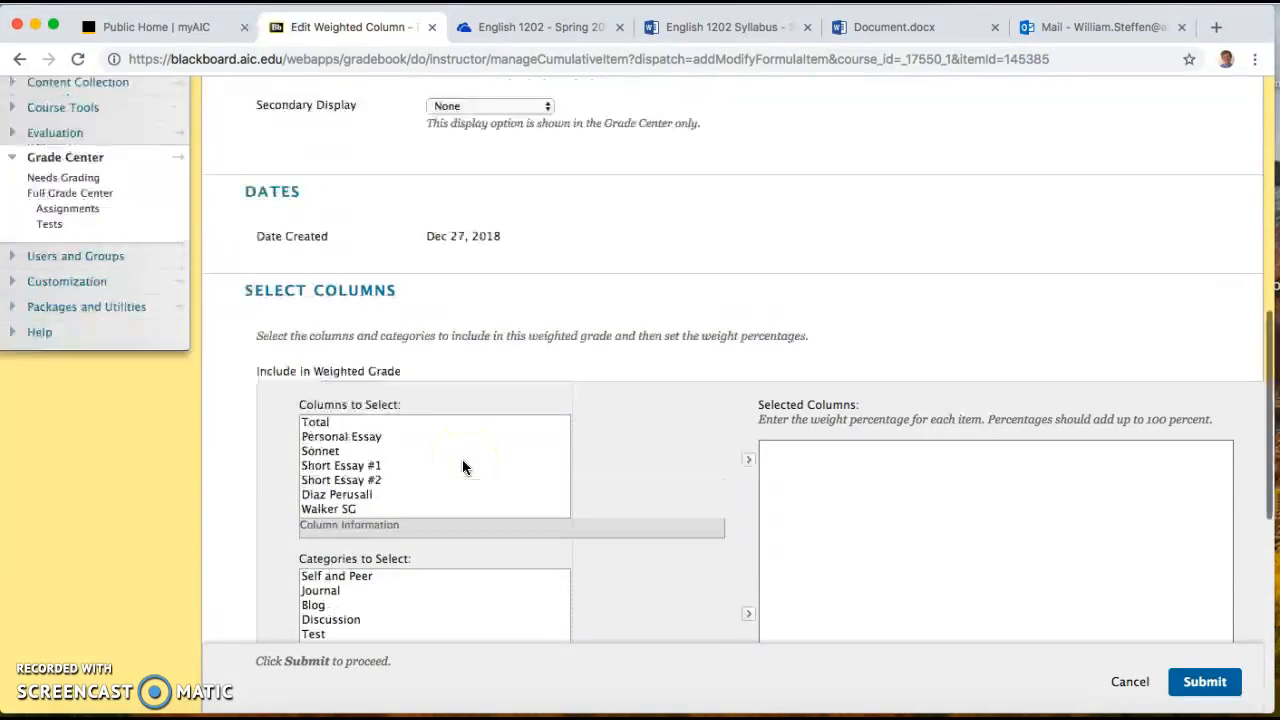
scroll(440, 490, "down", 3)
scroll(471, 489, "down", 2)
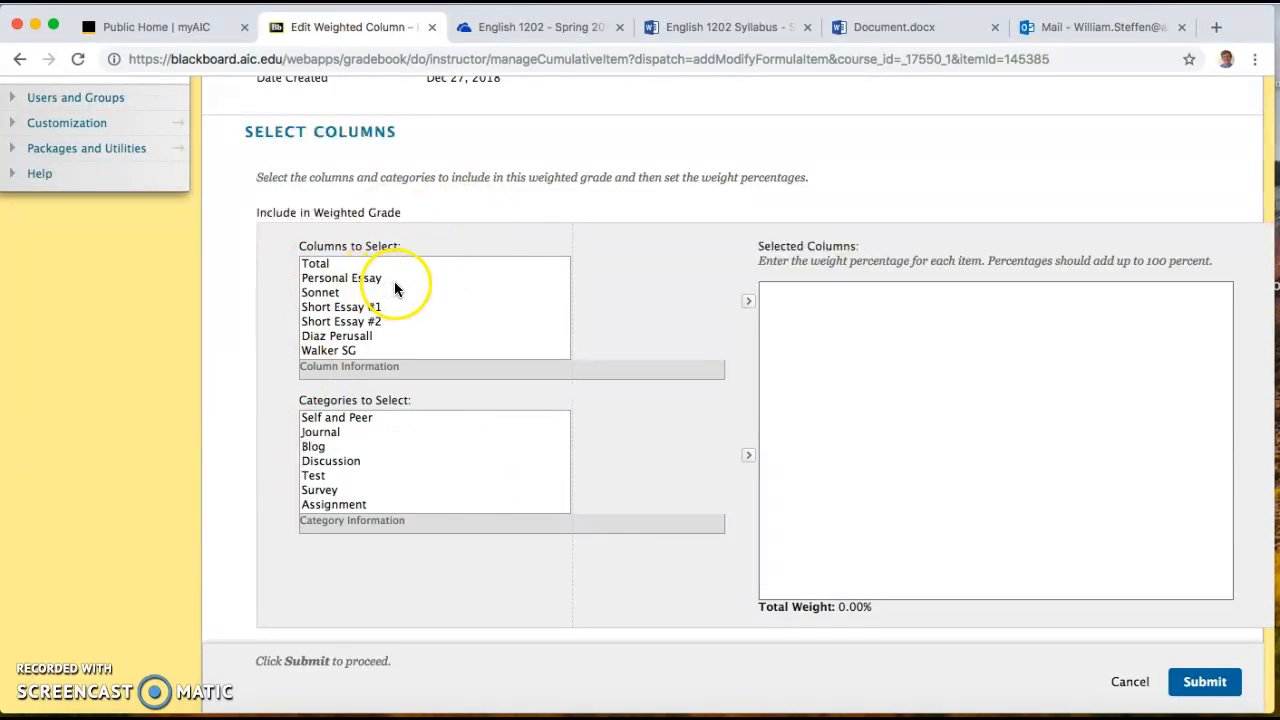
- Switch to the English 1202 Syllabus in Word Online and find the percentage breakdown under Assignments and Grades
left_click(752, 33)
scroll(735, 390, "up", 20)
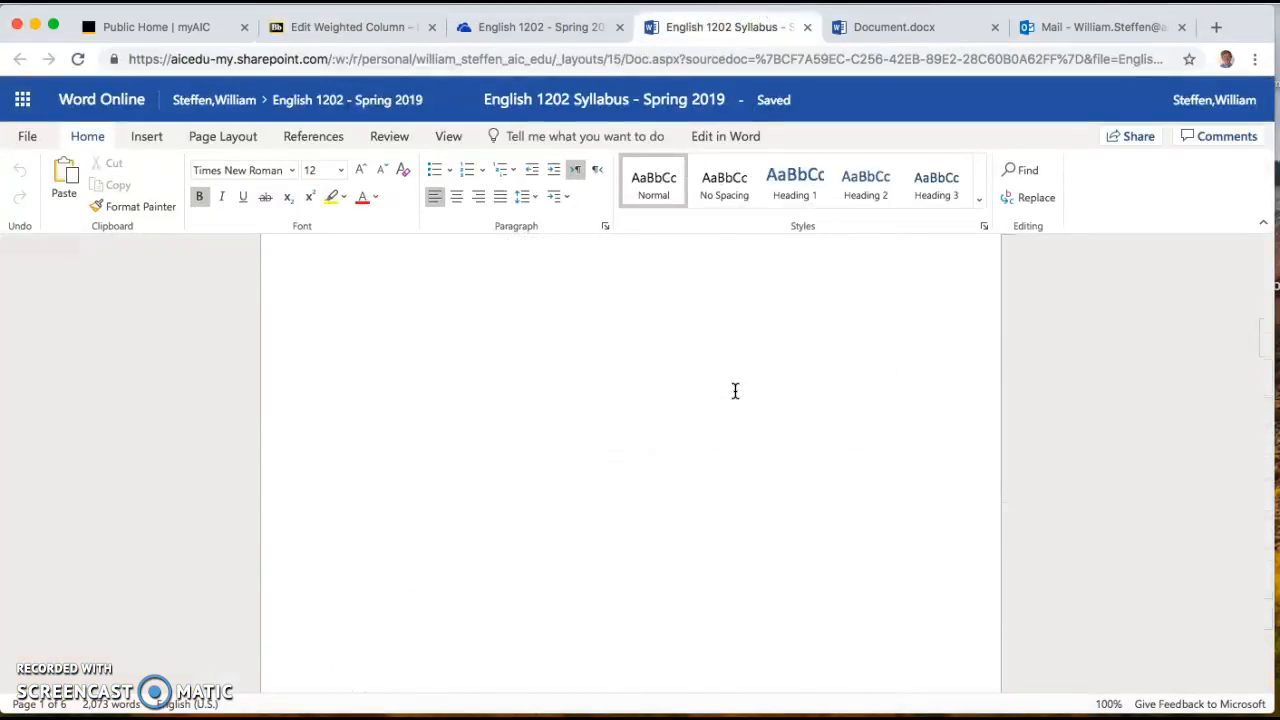
scroll(735, 390, "down", 15)
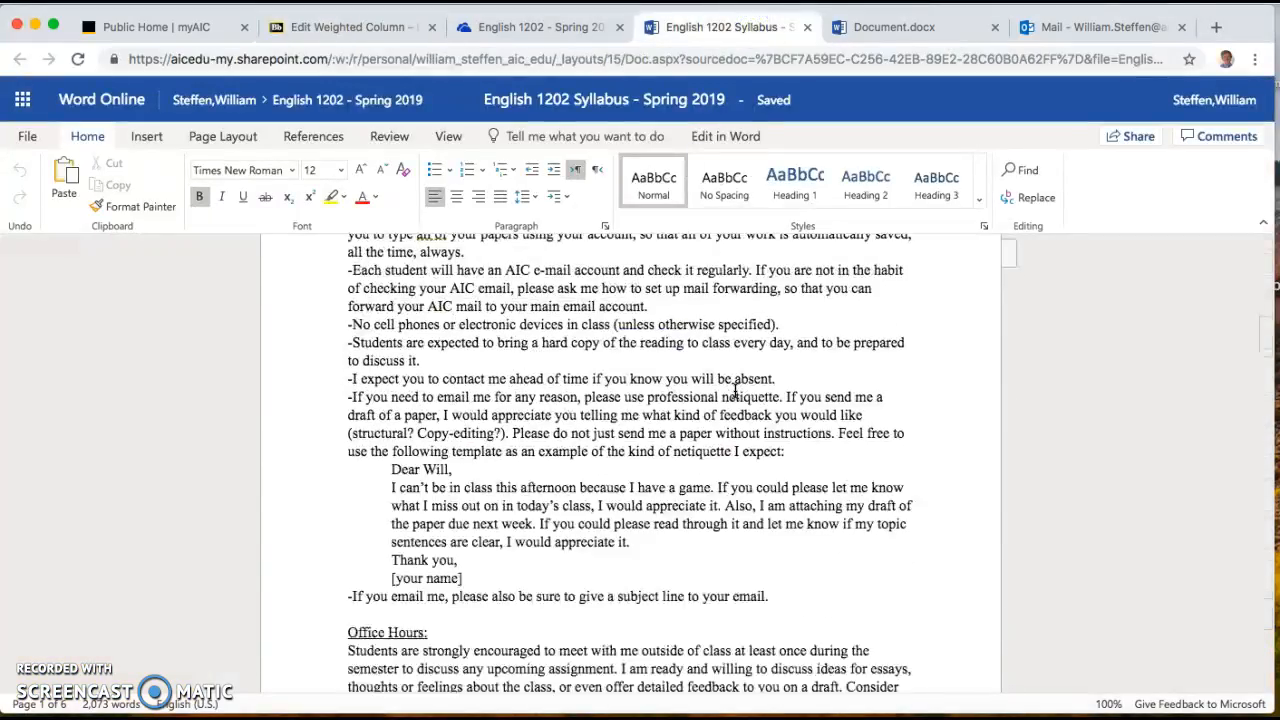
scroll(735, 390, "up", 2)
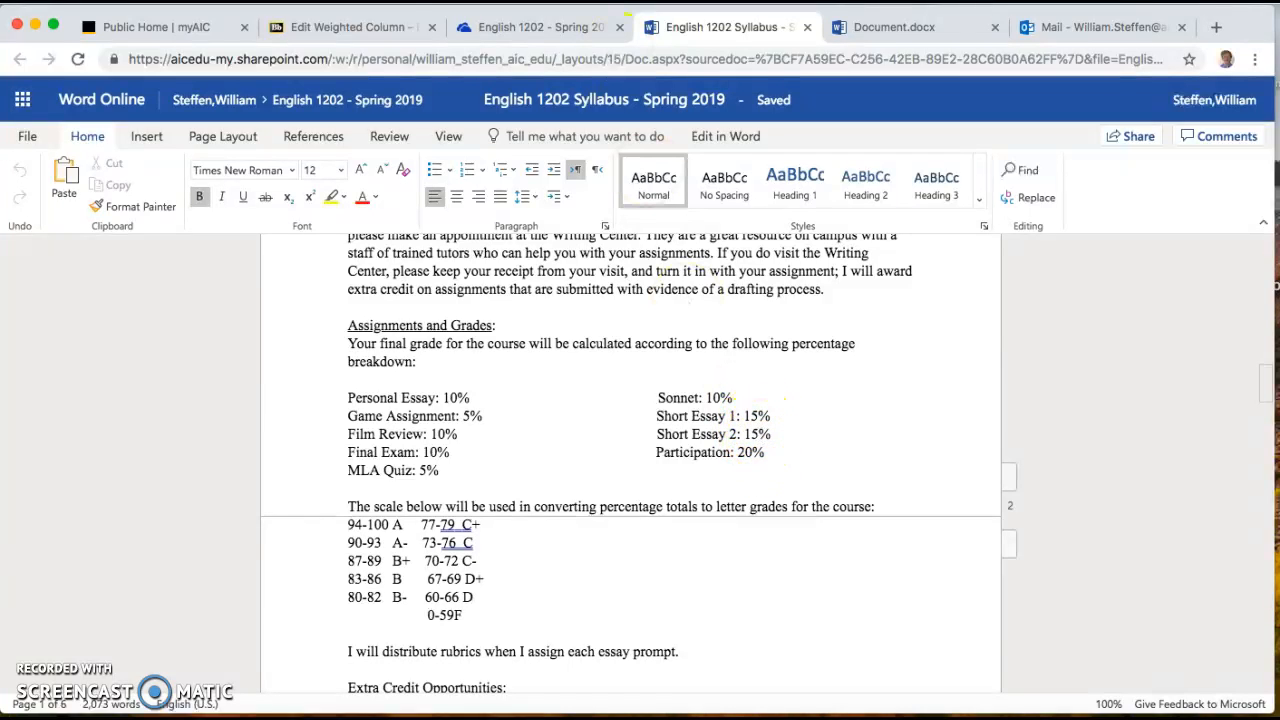
- Return to Blackboard and add Personal Essay, Sonnet, Short Essay #1 and Short Essay #2 to the weighted total's selected columns
left_click(350, 27)
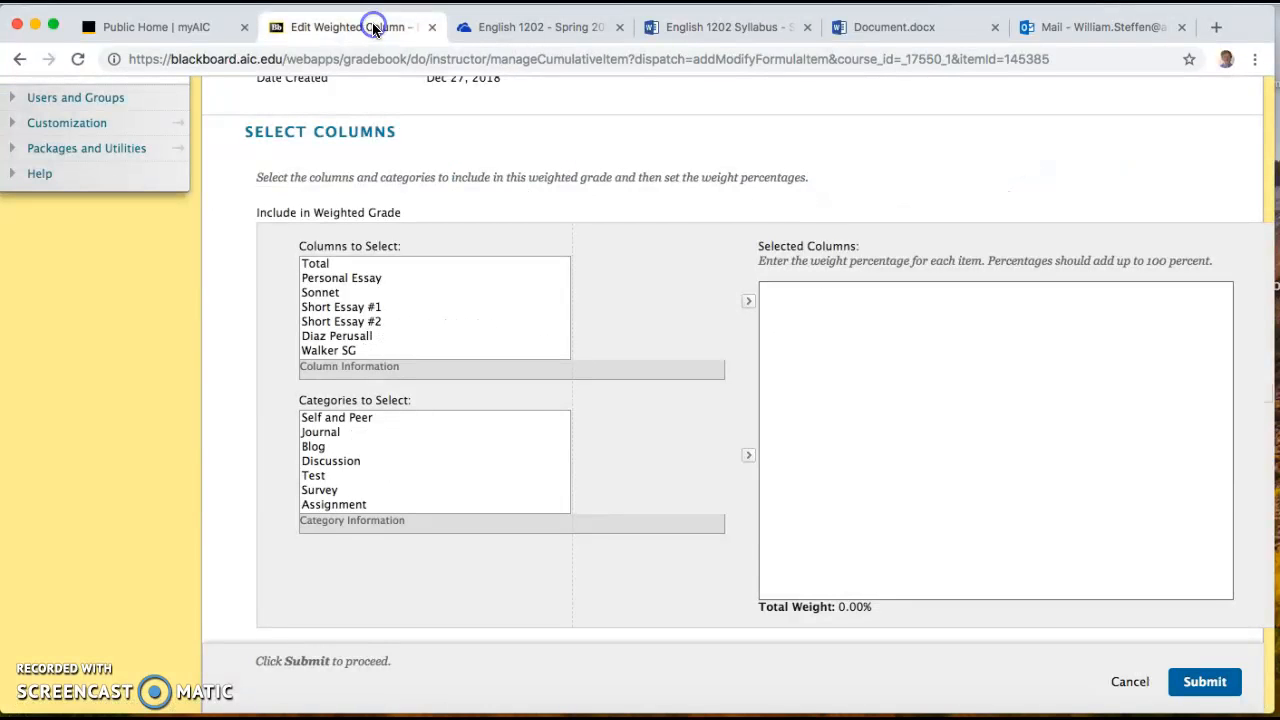
left_click(384, 280)
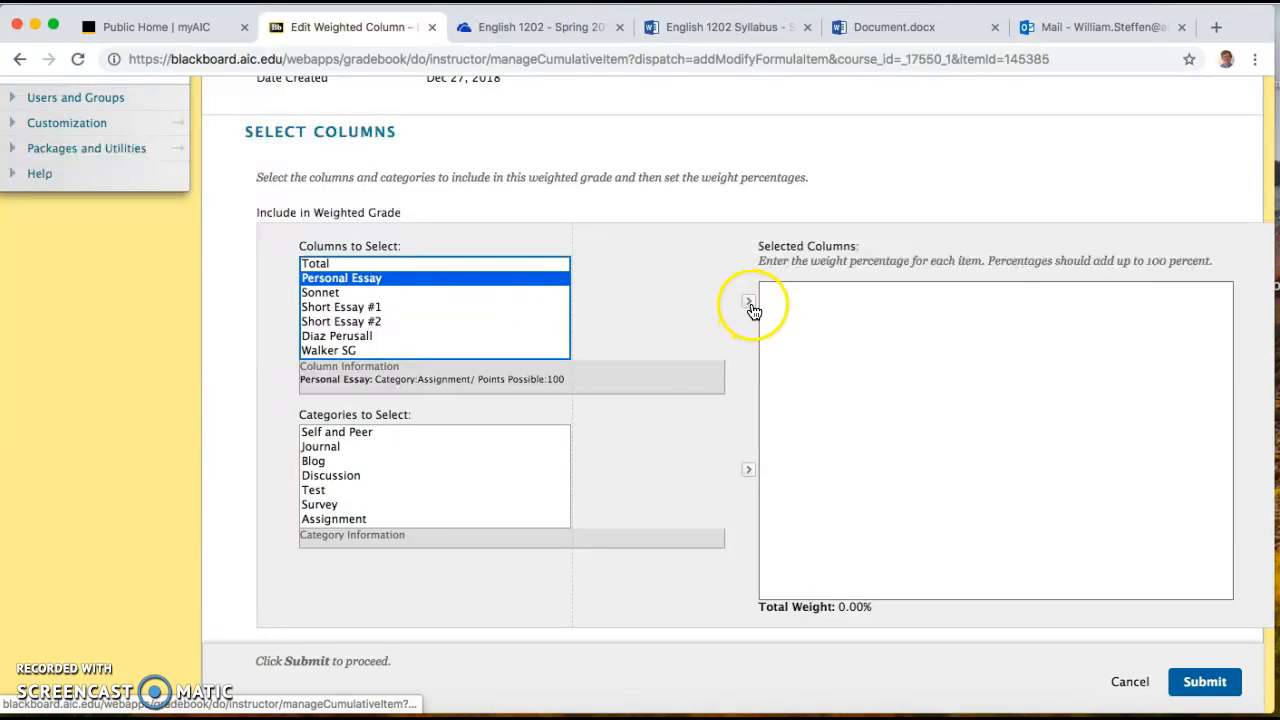
left_click(324, 293)
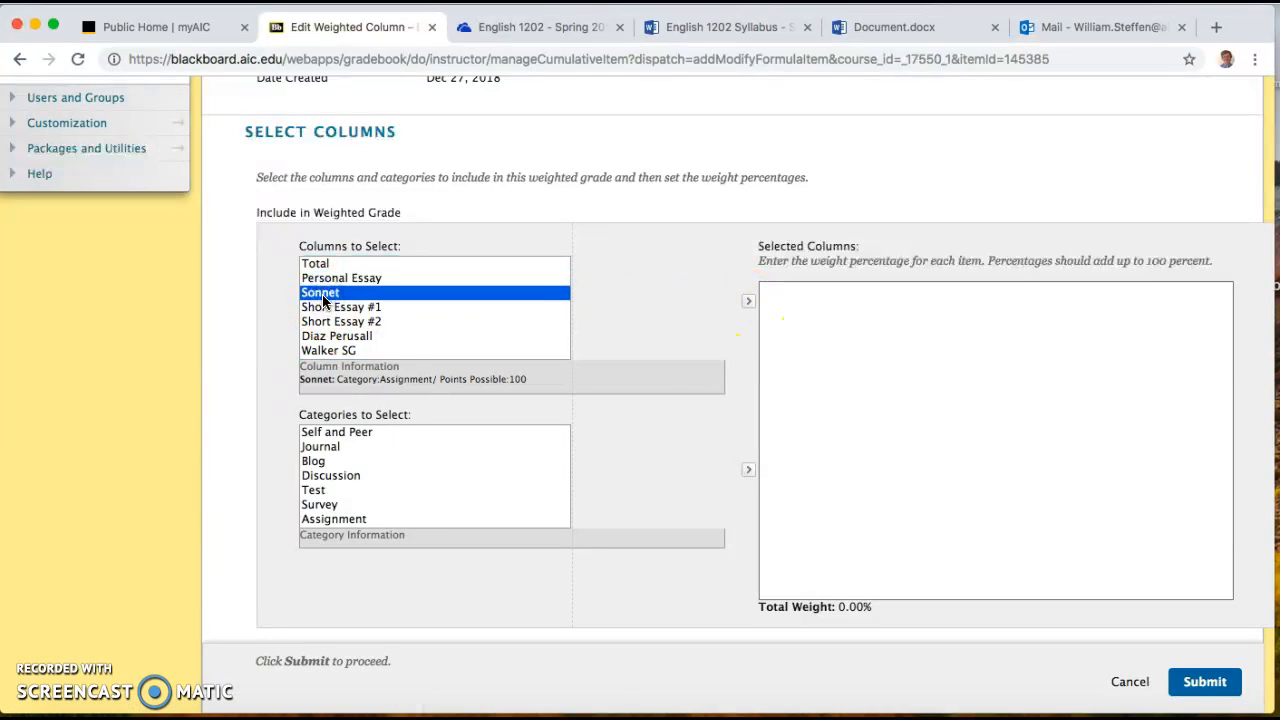
key("Up")
key("shift+Down")
key("shift+Down")
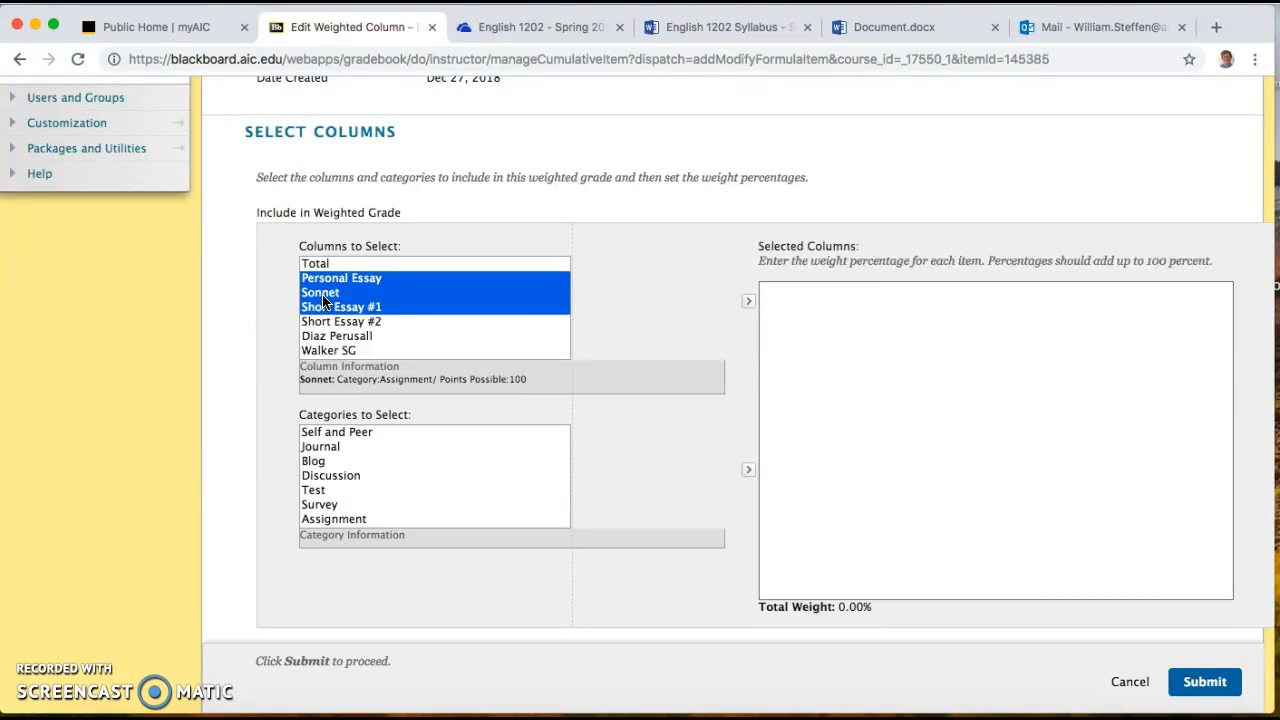
key("shift+Down")
left_click(748, 300)
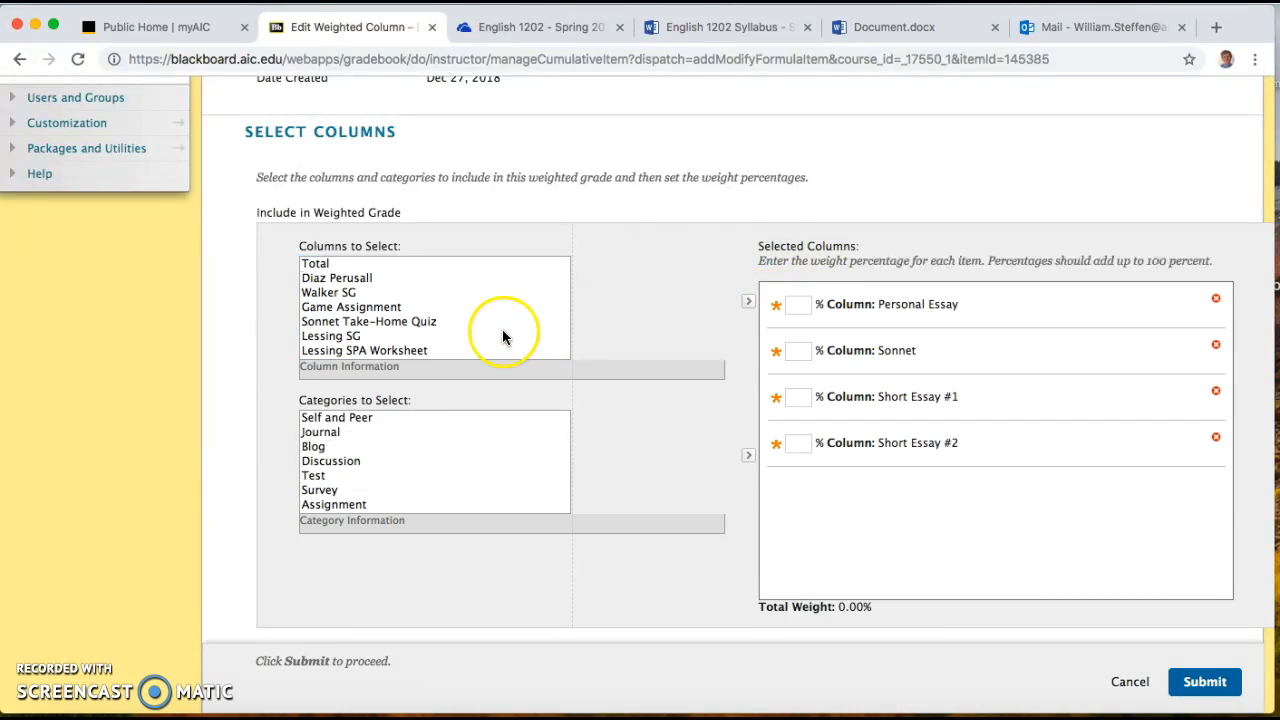
- Add the Game Assignment and MLA Style Quiz columns to the weighted total's selected columns
left_click(366, 306)
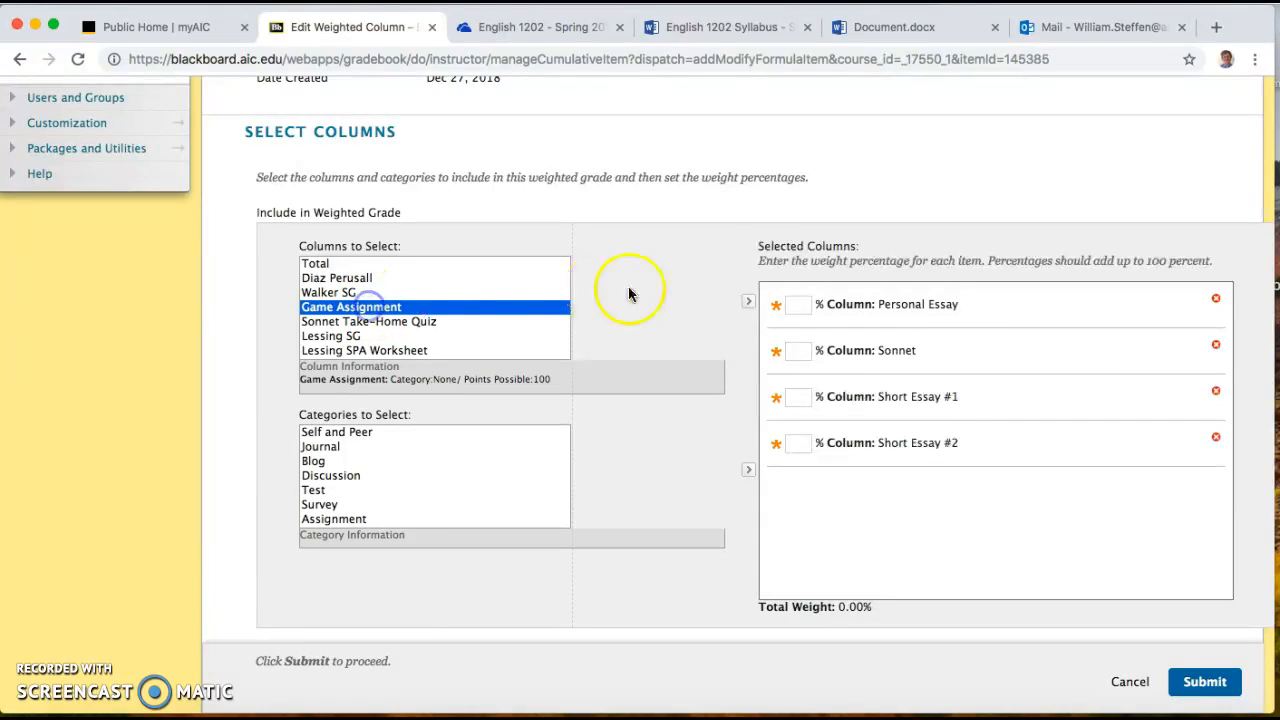
left_click(748, 301)
scroll(420, 334, "down", 3)
scroll(420, 335, "down", 1)
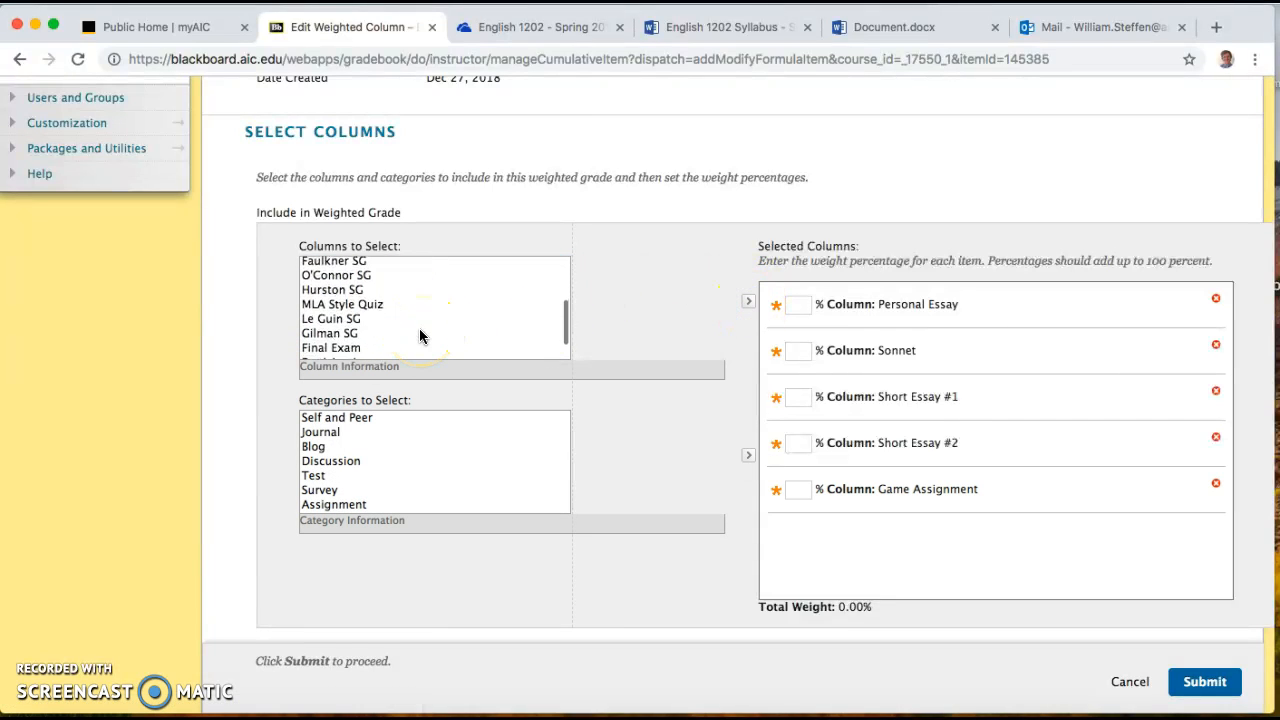
left_click(380, 304)
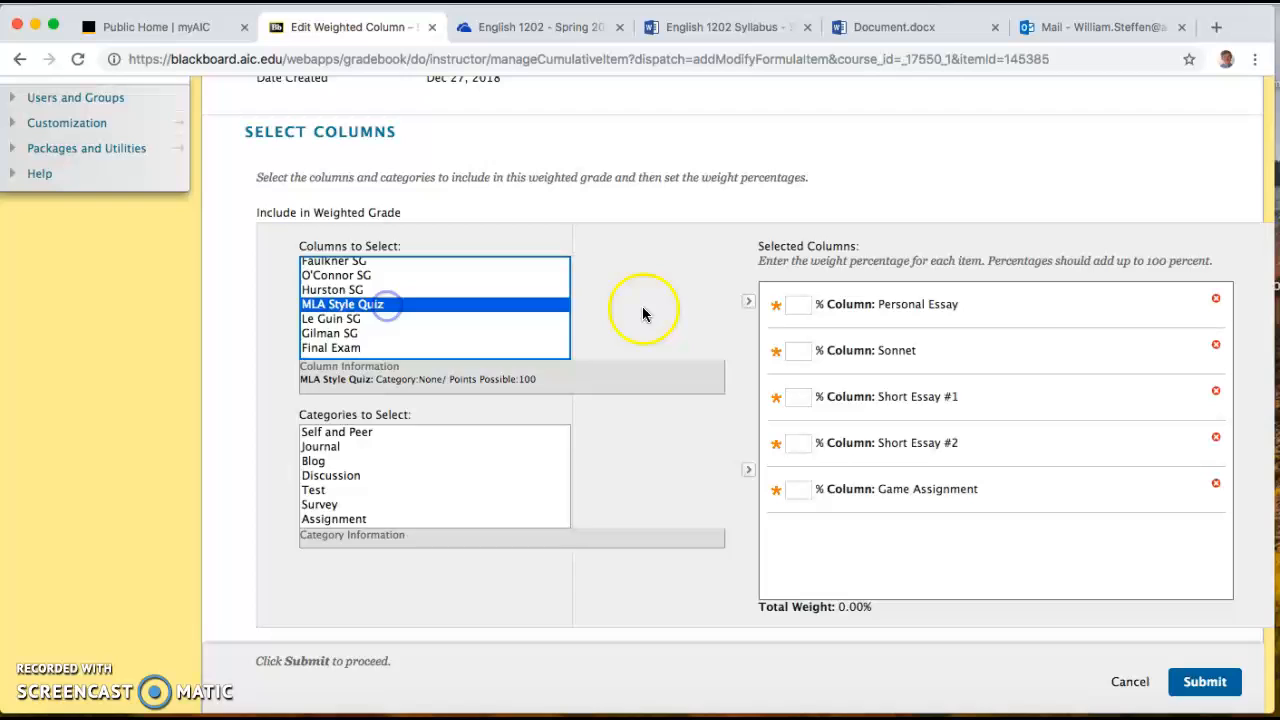
left_click(752, 304)
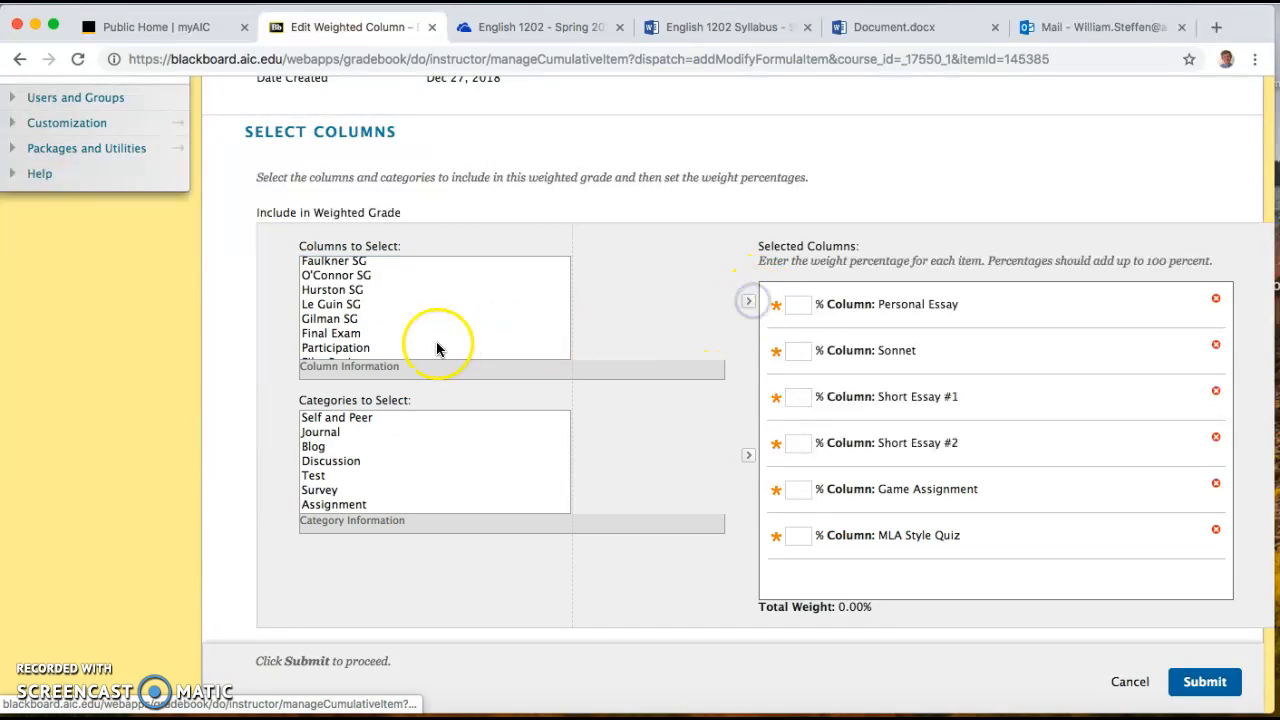
- Add the Final Exam, Participation and Film Review columns to the weighted total's selected columns
left_click(345, 335)
left_click(345, 348, "shift")
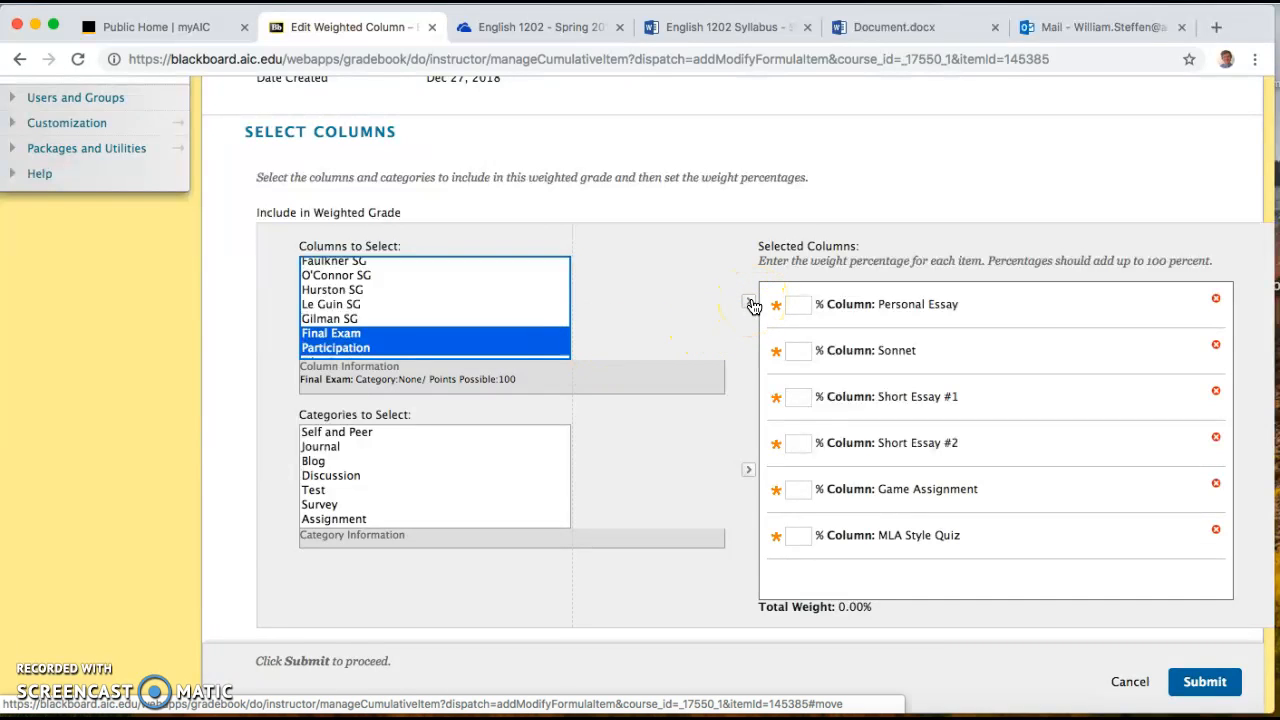
left_click(752, 305)
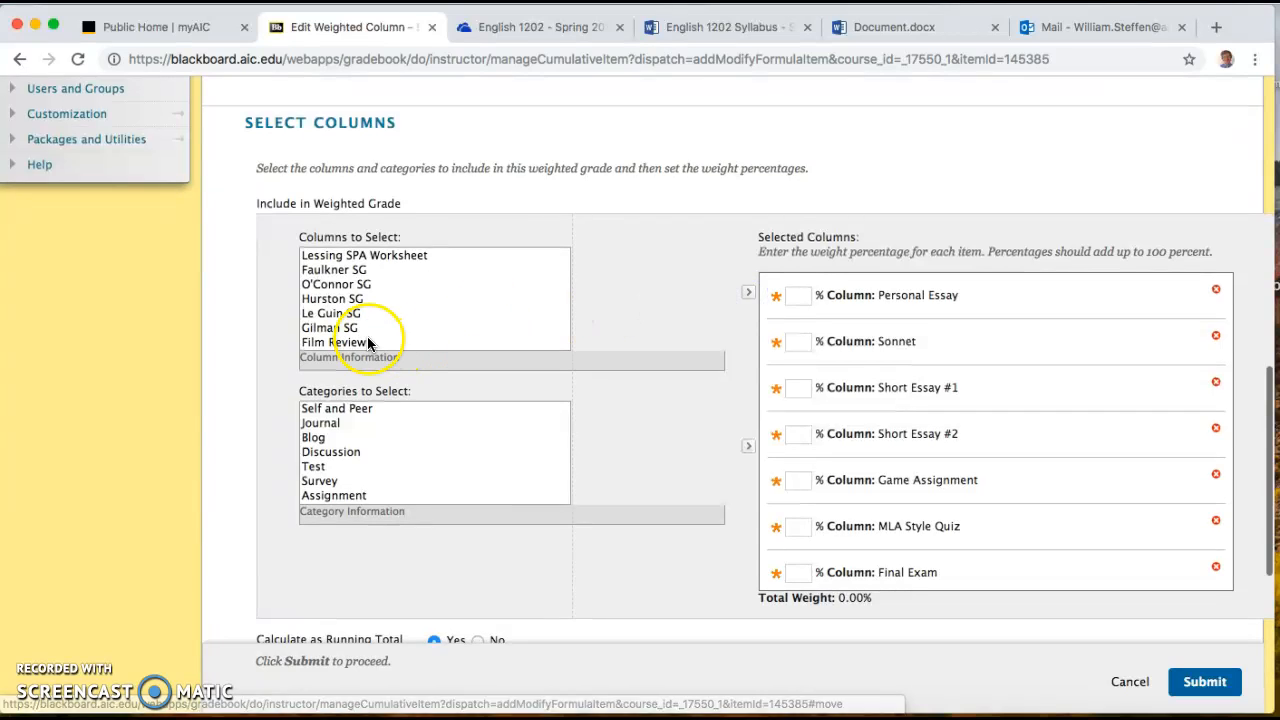
scroll(365, 322, "down", 3)
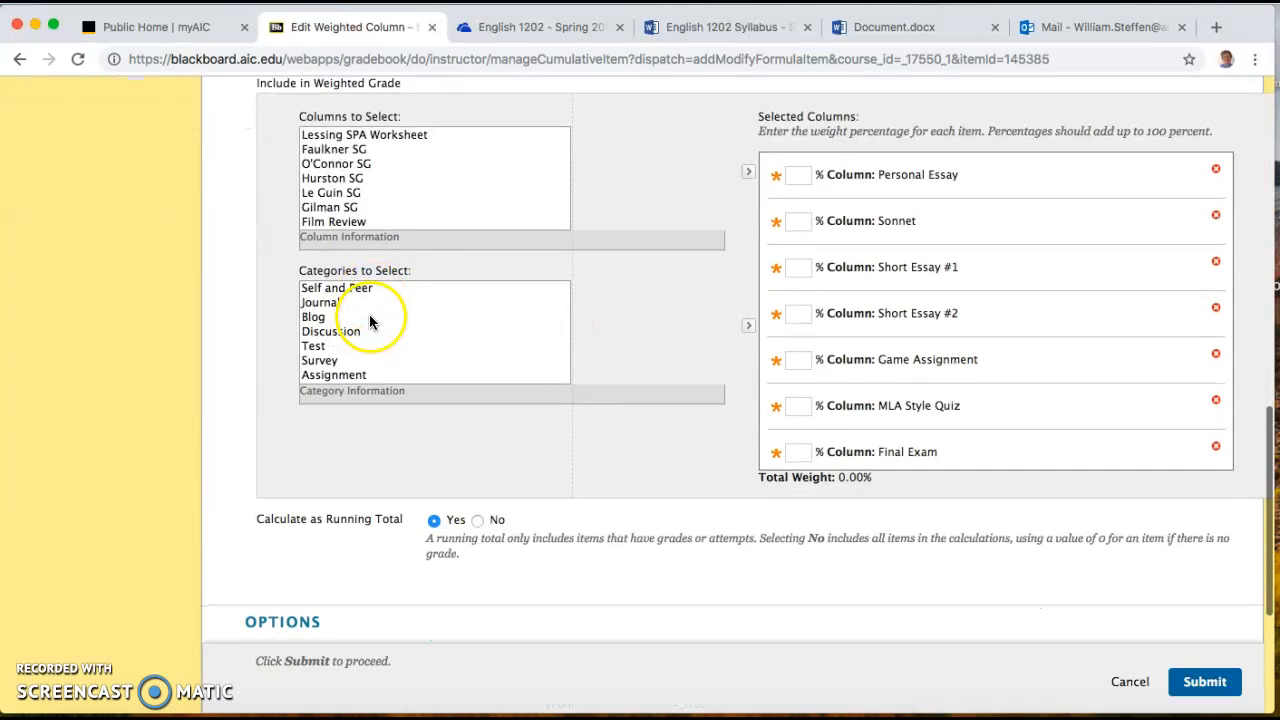
left_click(345, 221)
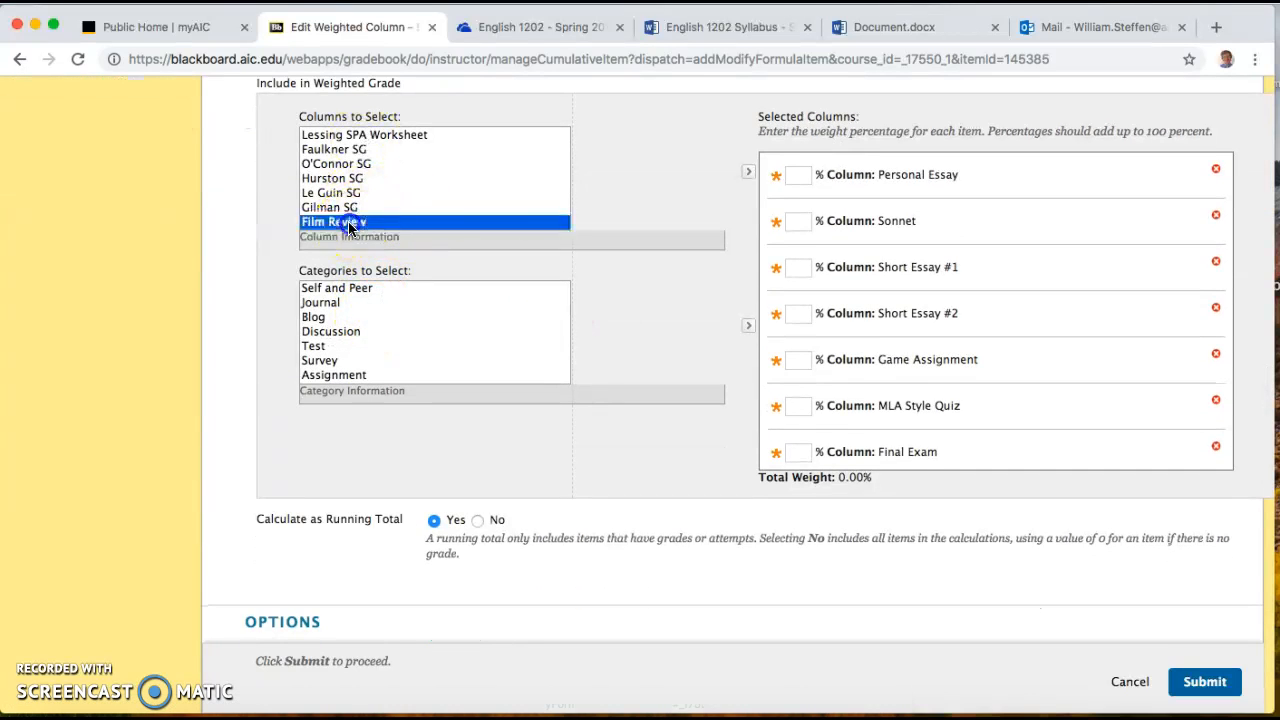
left_click(748, 172)
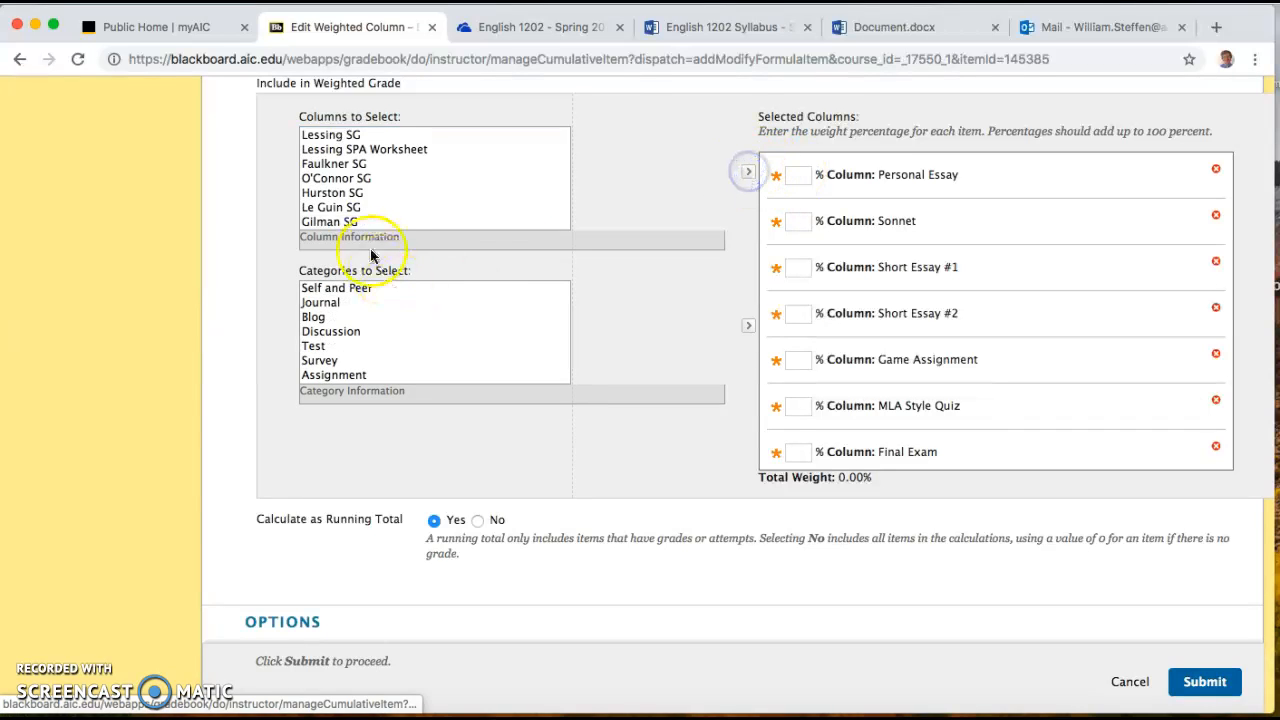
left_click(338, 135)
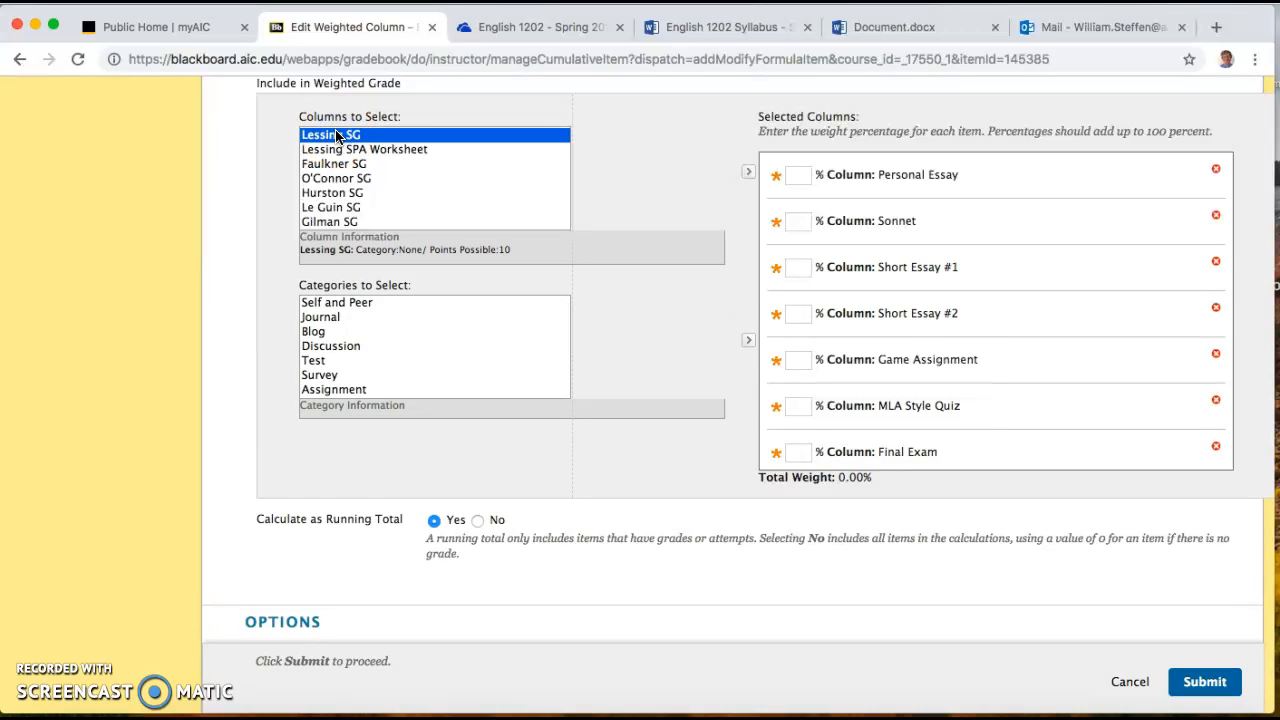
left_click(590, 176)
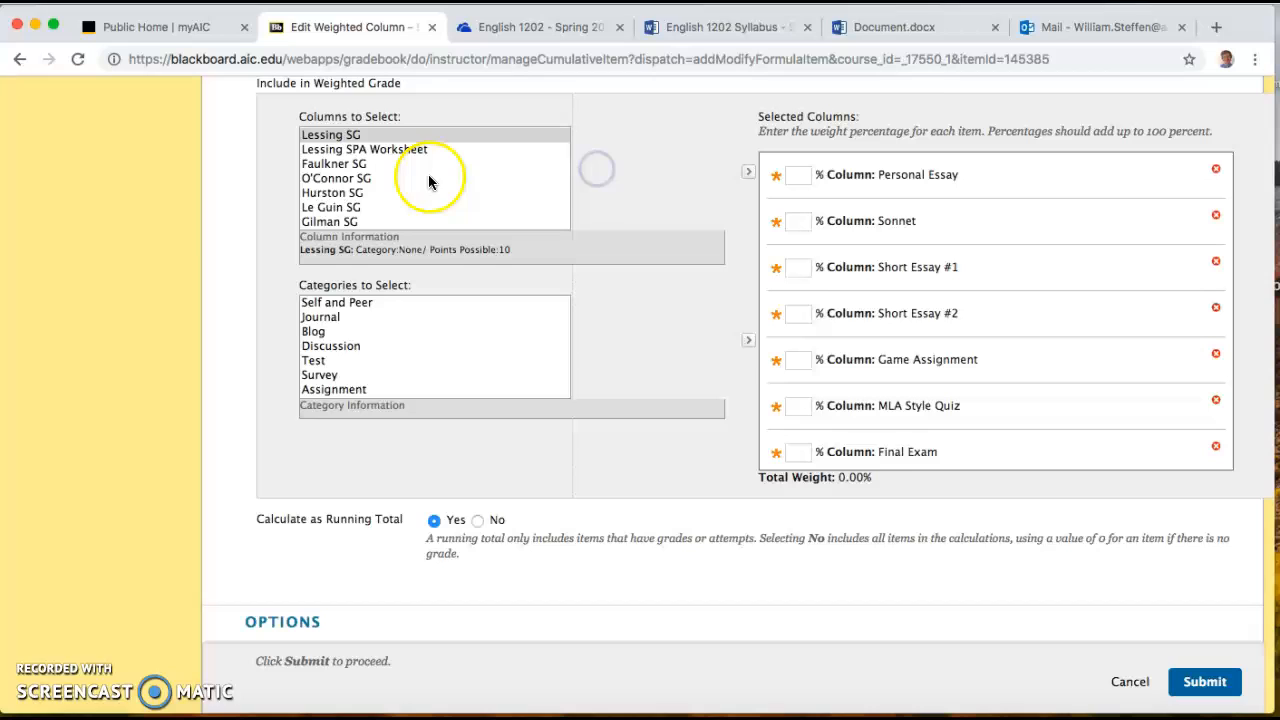
- Set the weights to 10% each for Personal Essay and Sonnet, and 15% each for Short Essay #1 and Short Essay #2
left_click(797, 172)
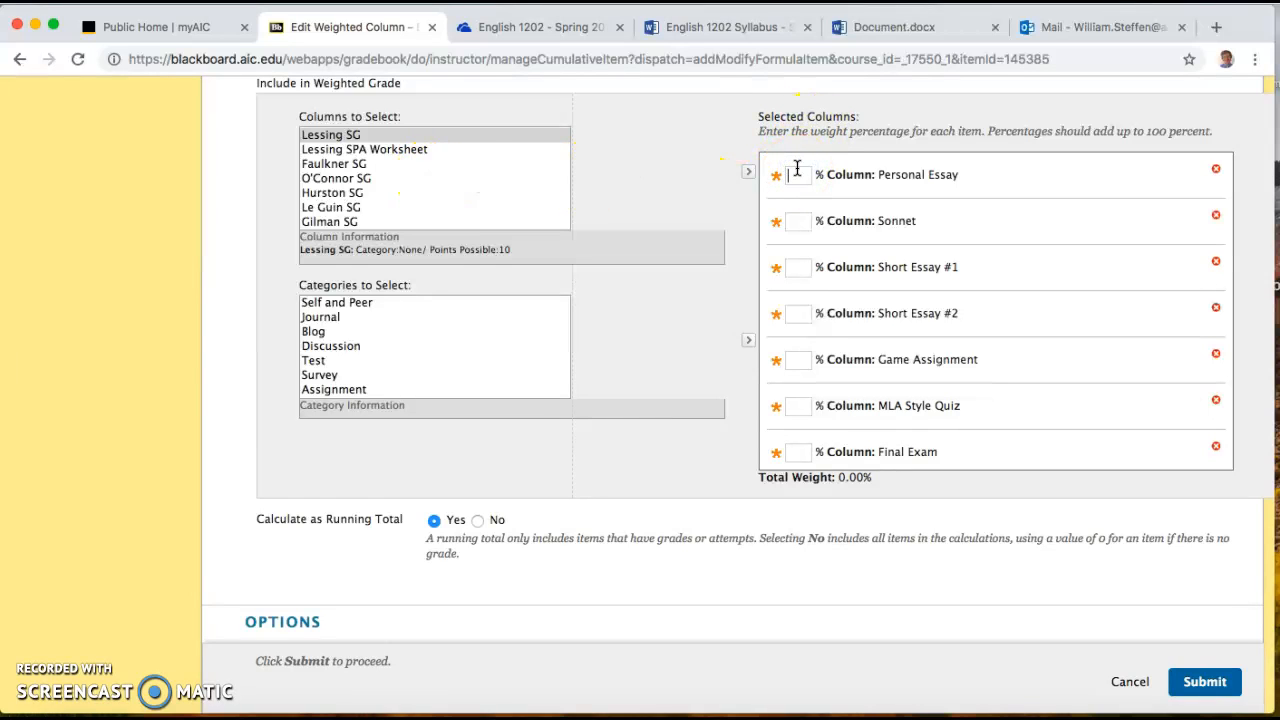
left_click(799, 221)
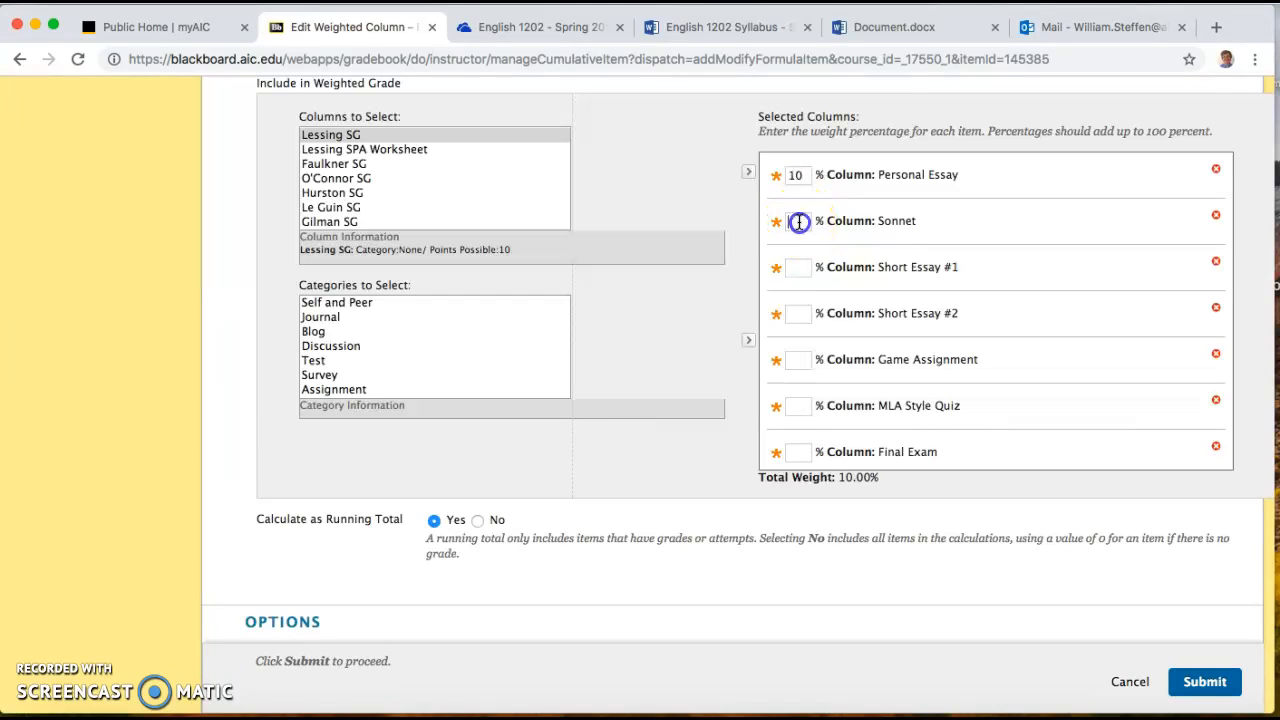
left_click(792, 267)
left_click(799, 313)
type("15")
- Set the Game Assignment and MLA Style Quiz weights to 5% each, consulting the grade breakdown in the English 1202 syllabus
left_click(789, 359)
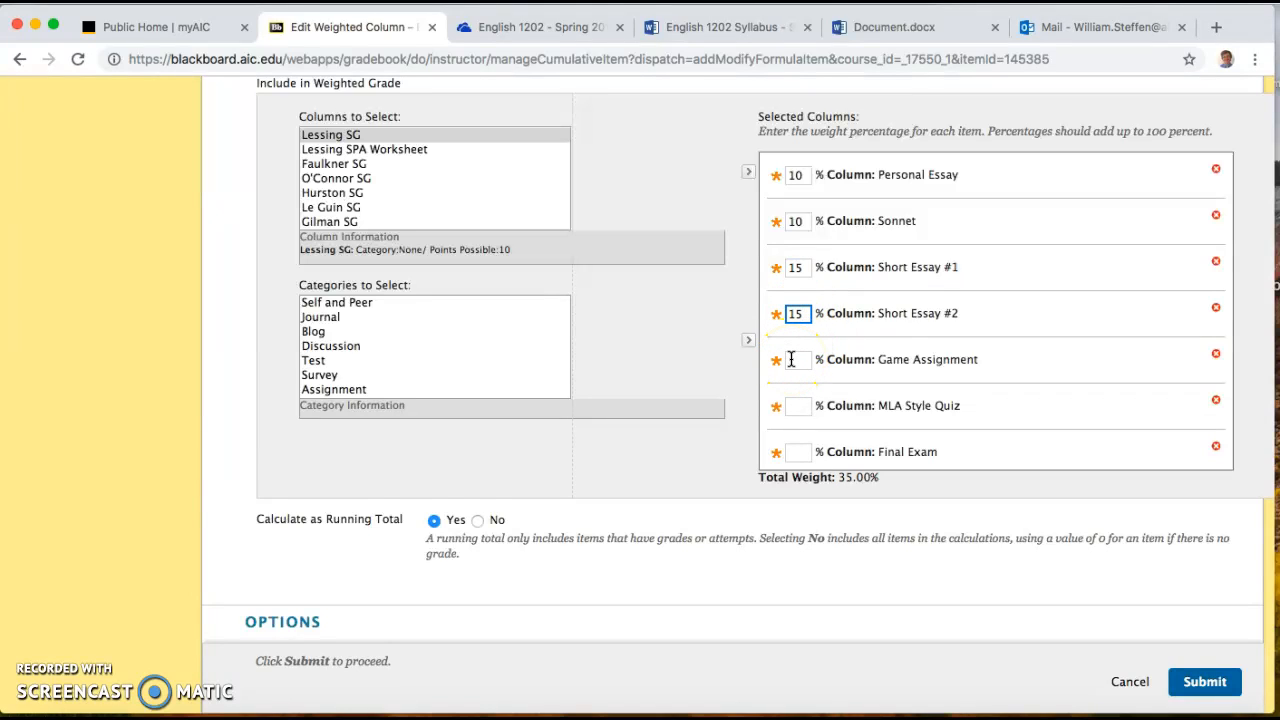
left_click(735, 27)
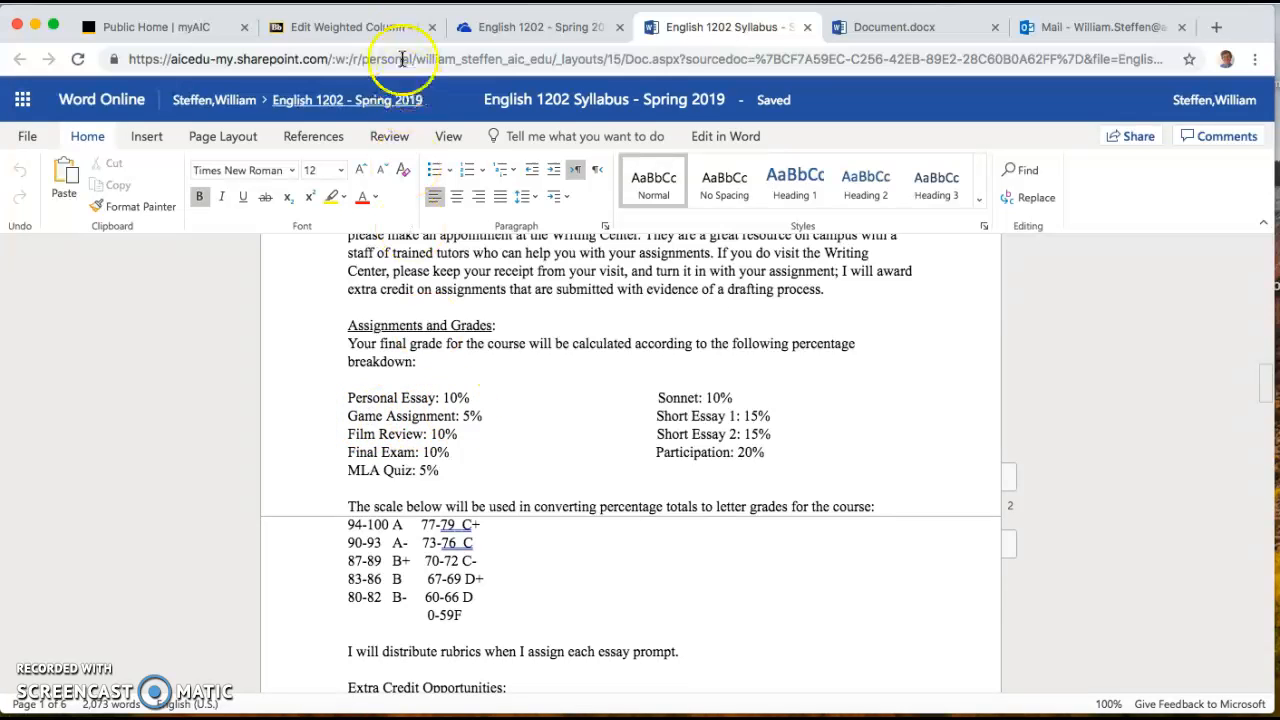
left_click(386, 27)
left_click(797, 406)
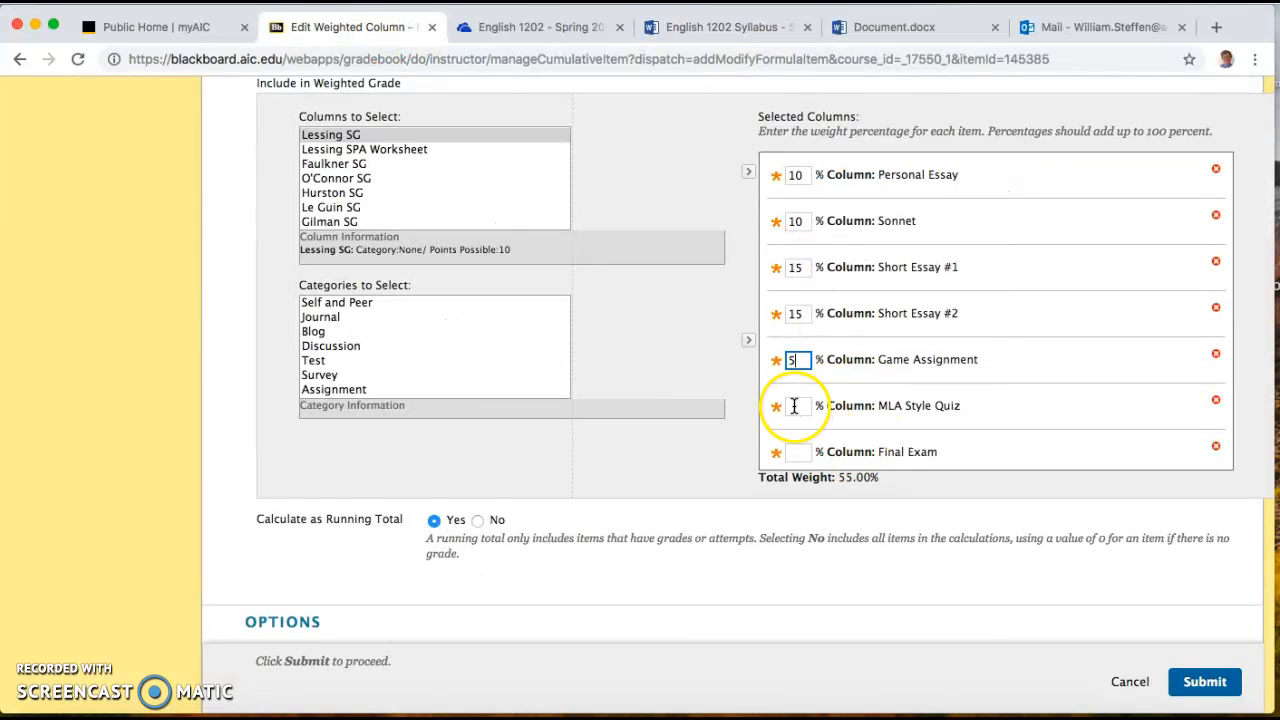
left_click(720, 30)
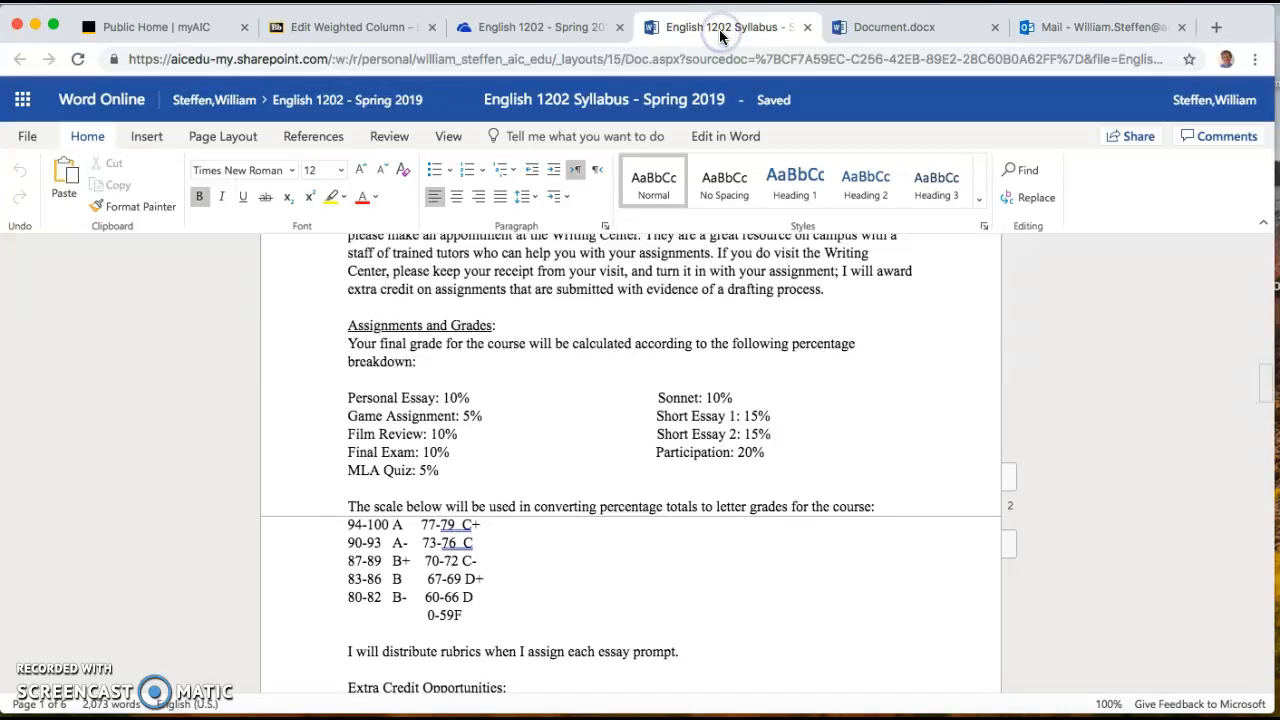
left_click(370, 28)
type("5")
- Following the syllabus breakdown, set the weights to 10% for Final Exam, 20% for Participation and 10% for Film Review
left_click(797, 452)
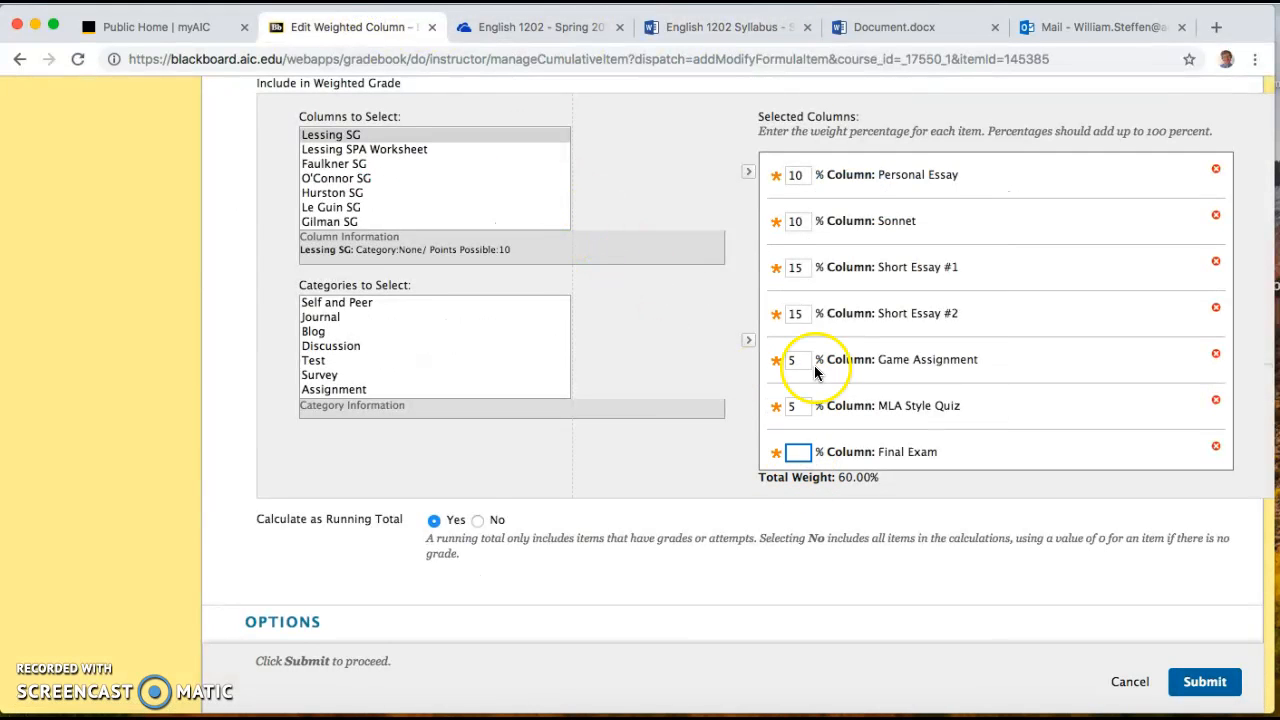
left_click(725, 28)
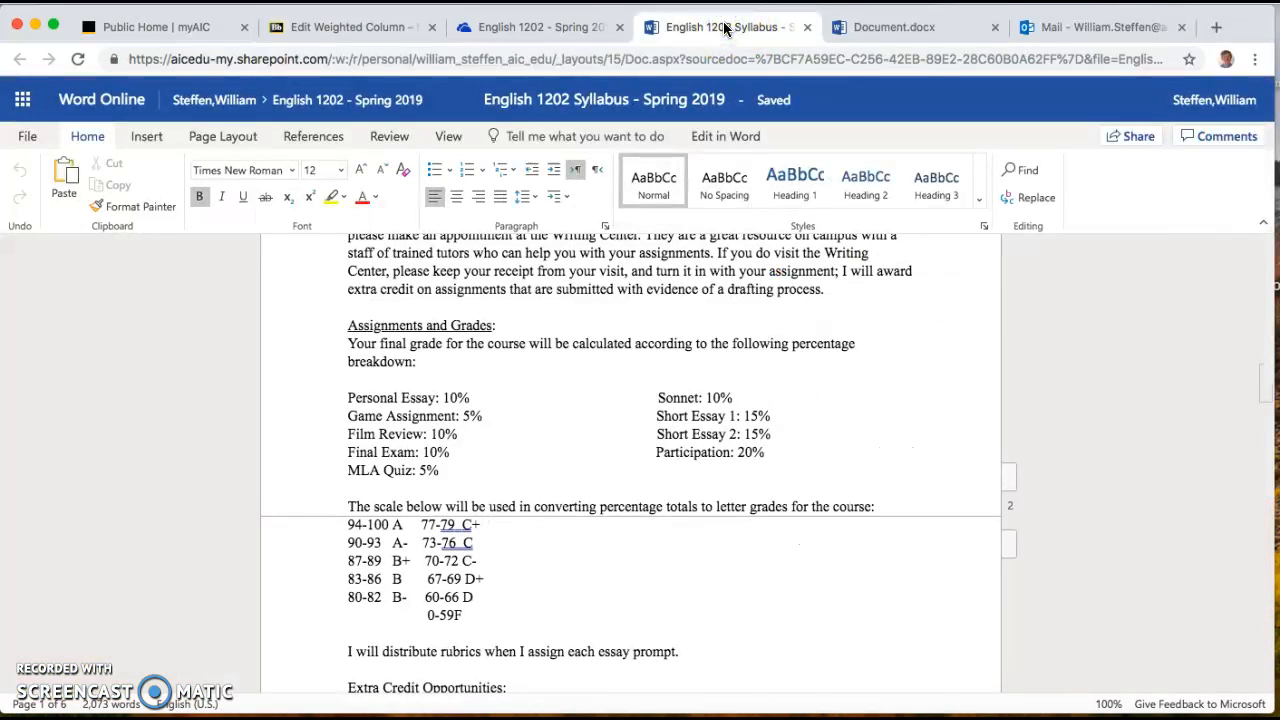
left_click(366, 27)
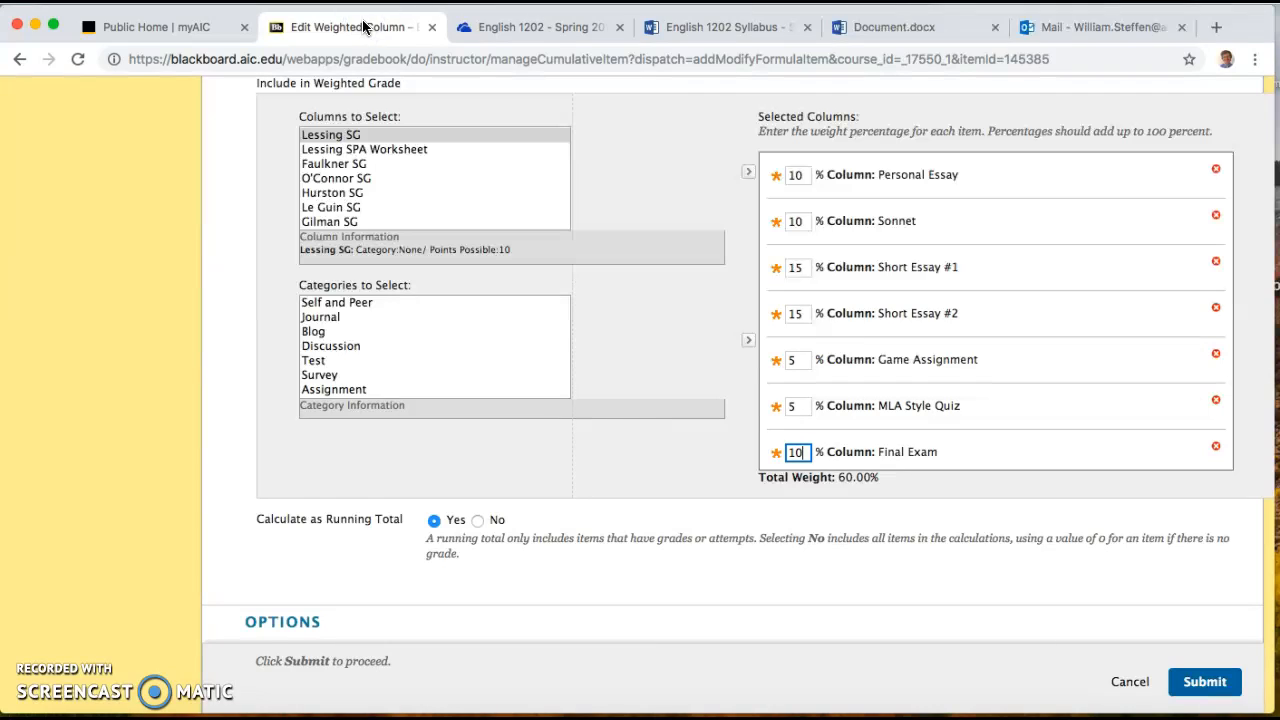
scroll(778, 362, "down", 3)
left_click(796, 385)
type("20")
left_click(800, 427)
type("10")
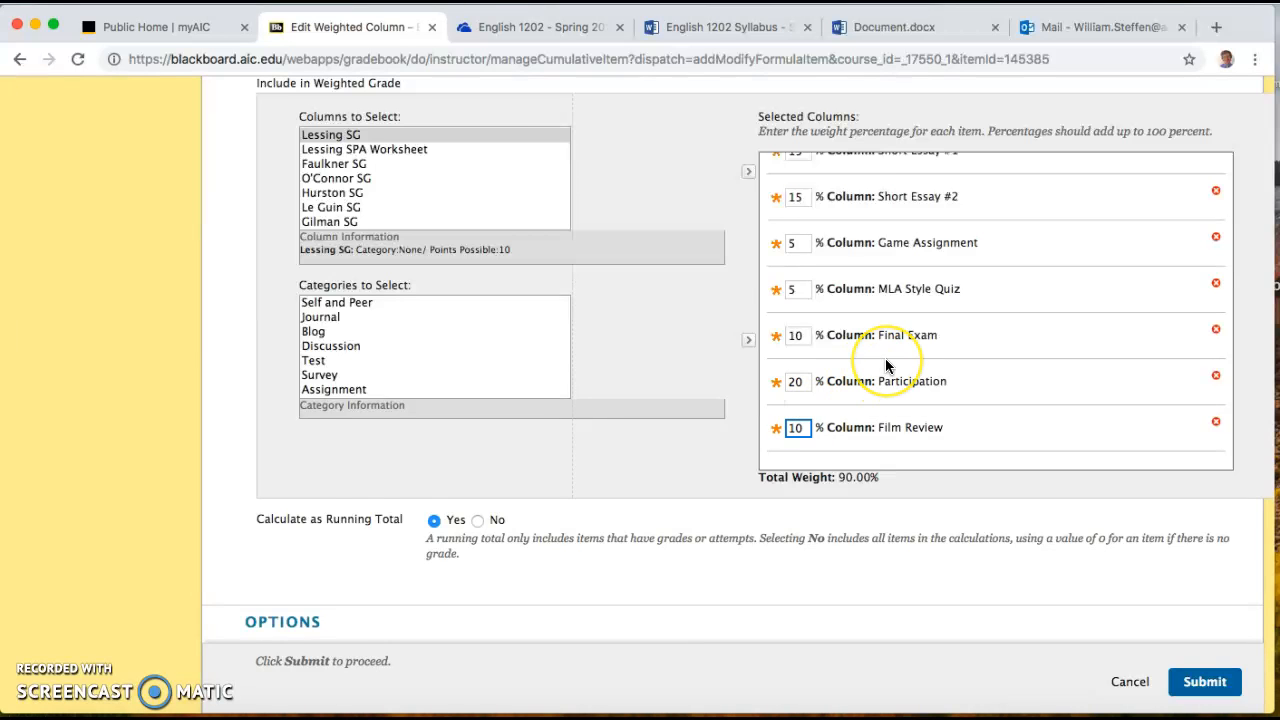
- Choose Yes for calculating the weighted column as a running total, and submit the column settings
scroll(885, 365, "down", 3)
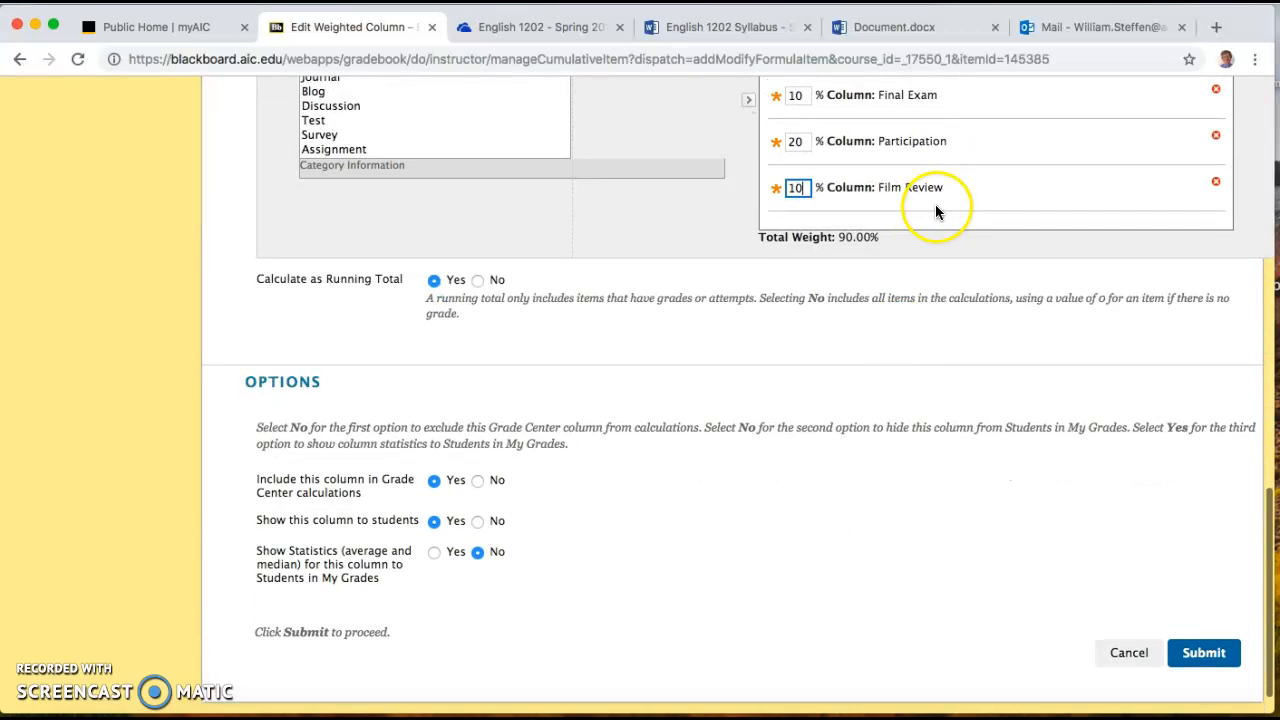
scroll(935, 204, "up", 2)
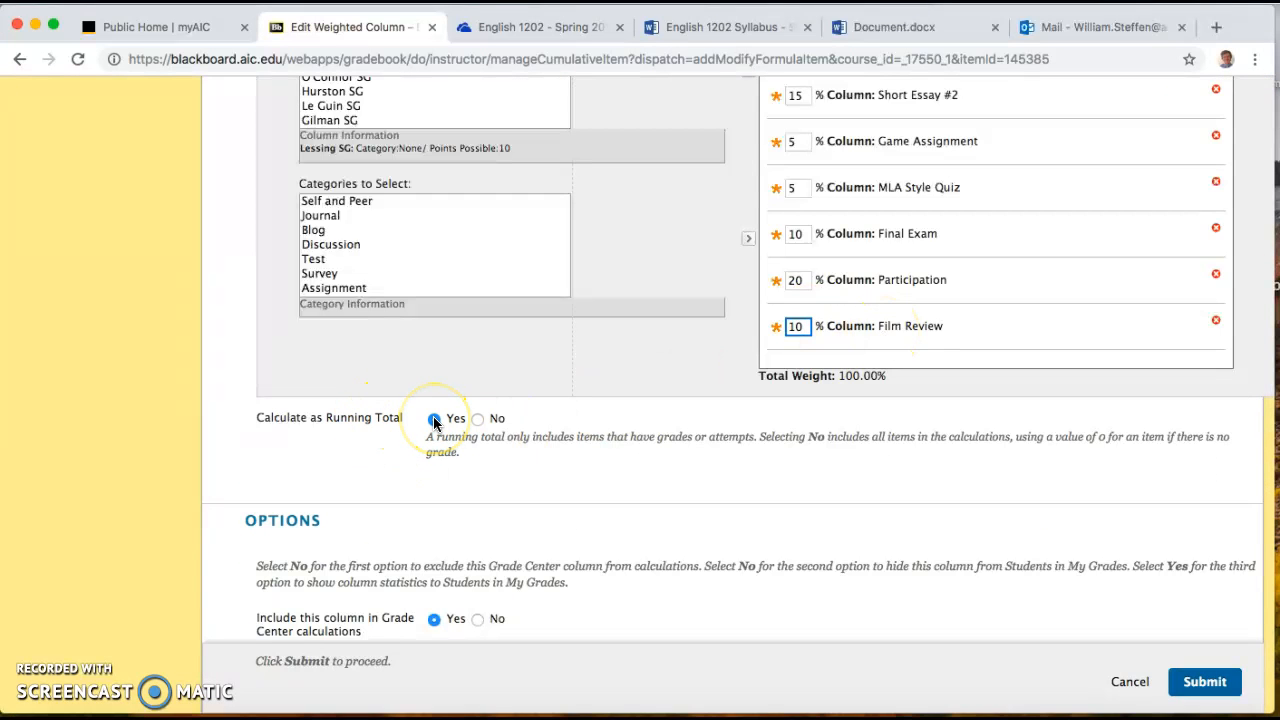
left_click(455, 422)
left_click(435, 421)
left_click(769, 497)
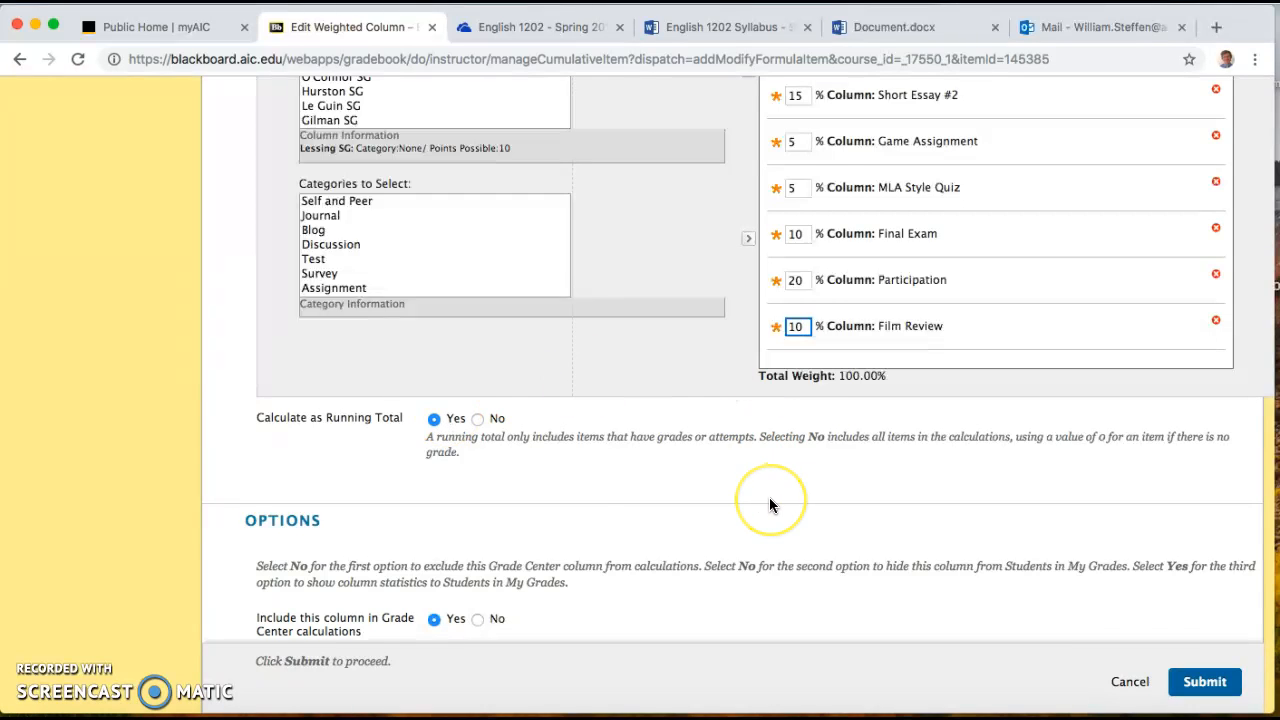
scroll(769, 497, "down", 3)
left_click(1205, 655)
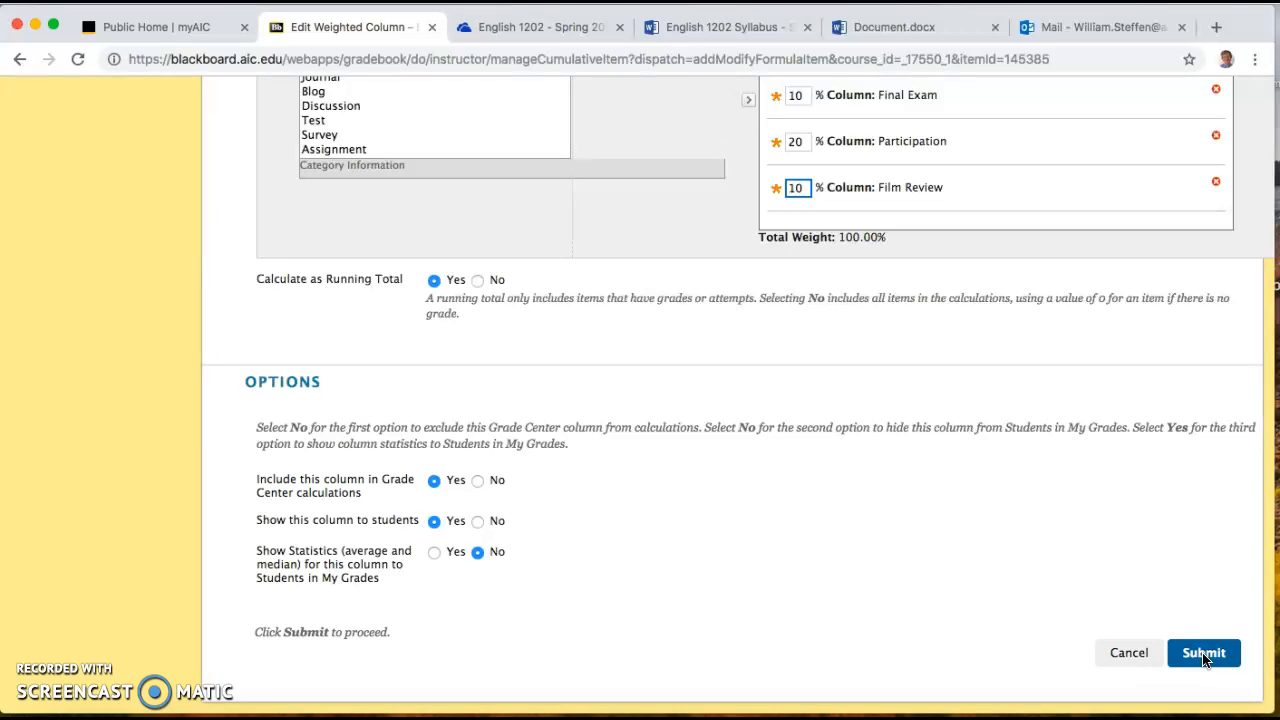
left_click(1204, 655)
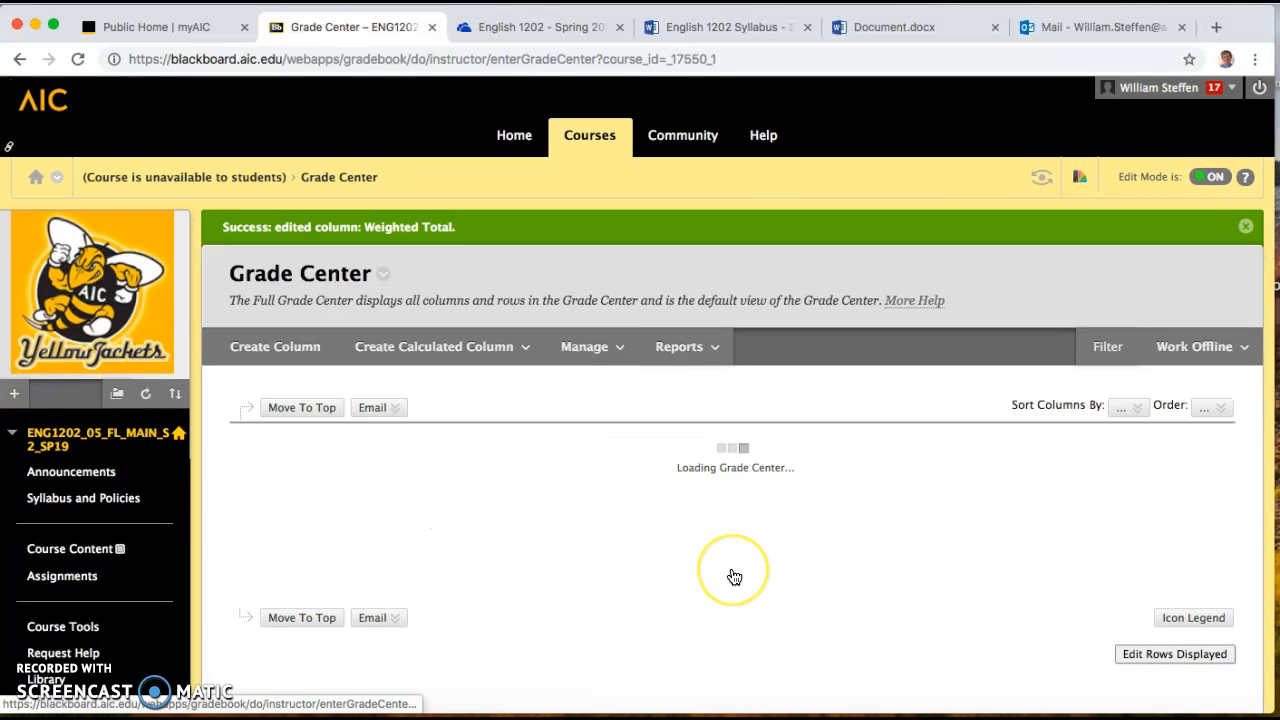
- Look over the Full Grade Center's student rows and inspect the Weighted Total cell in the first row
scroll(734, 577, "down", 10)
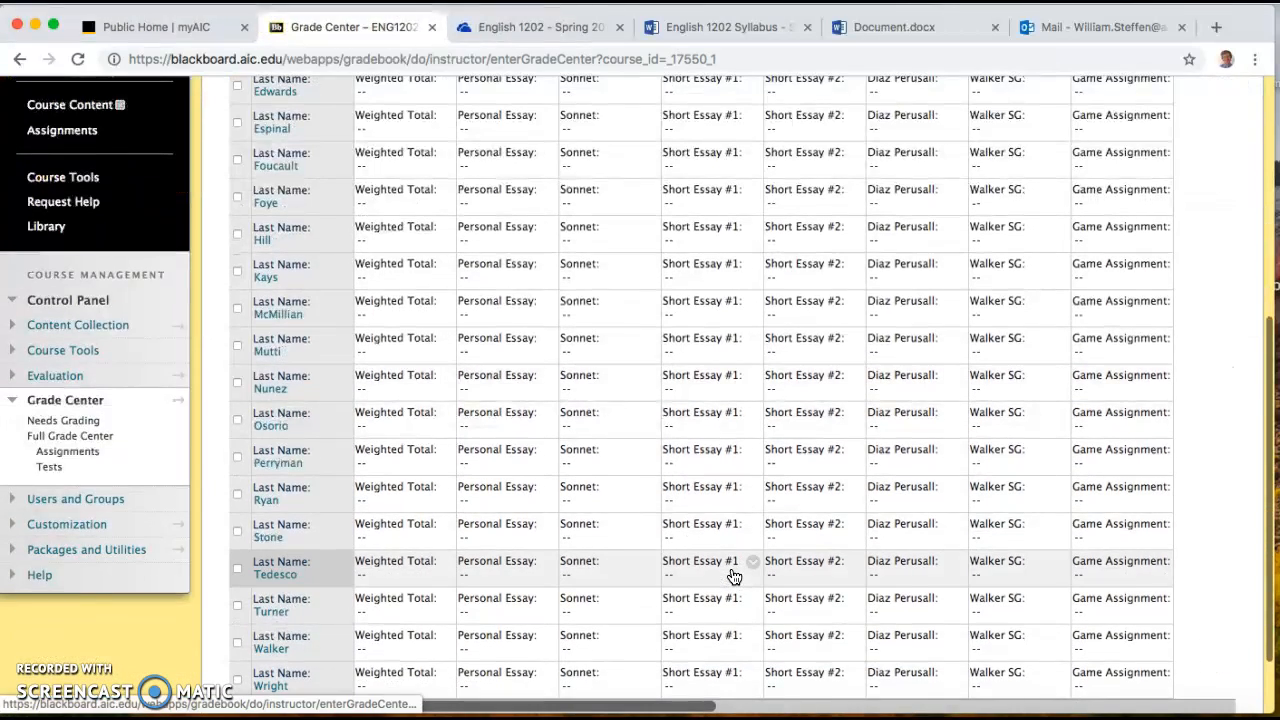
scroll(734, 577, "up", 10)
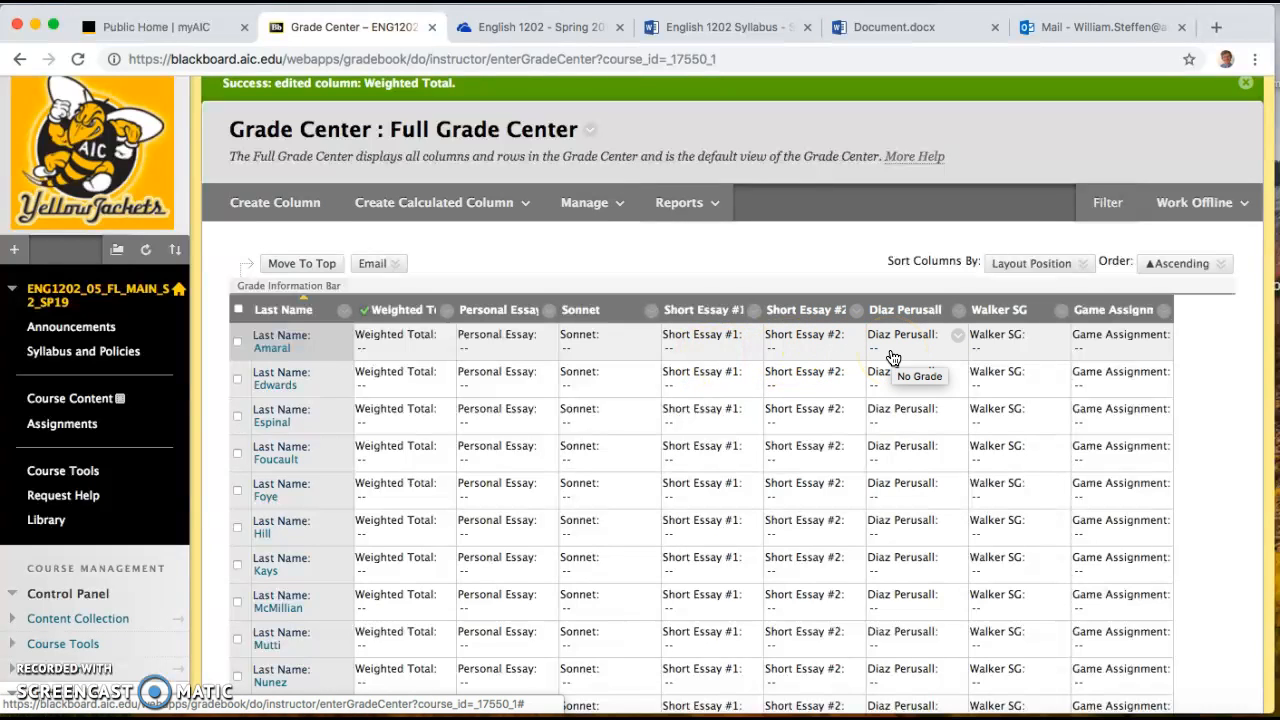
left_click(388, 357)
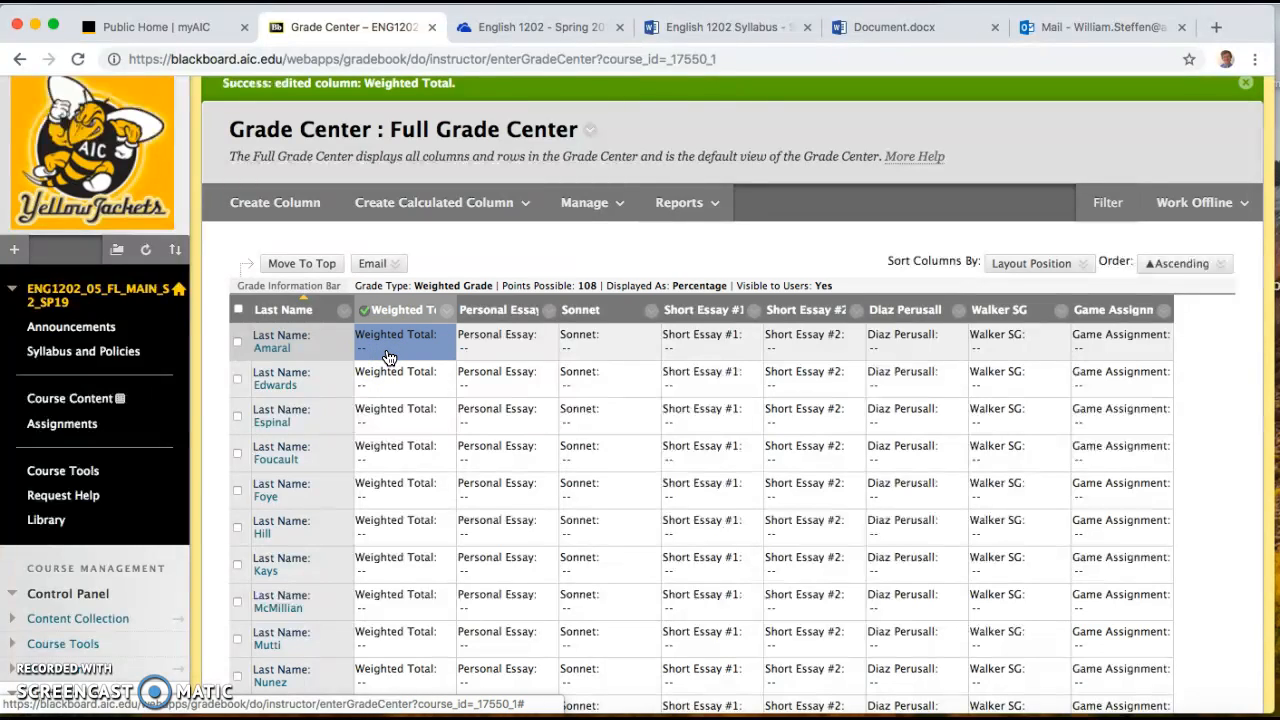
scroll(920, 466, "down", 5)
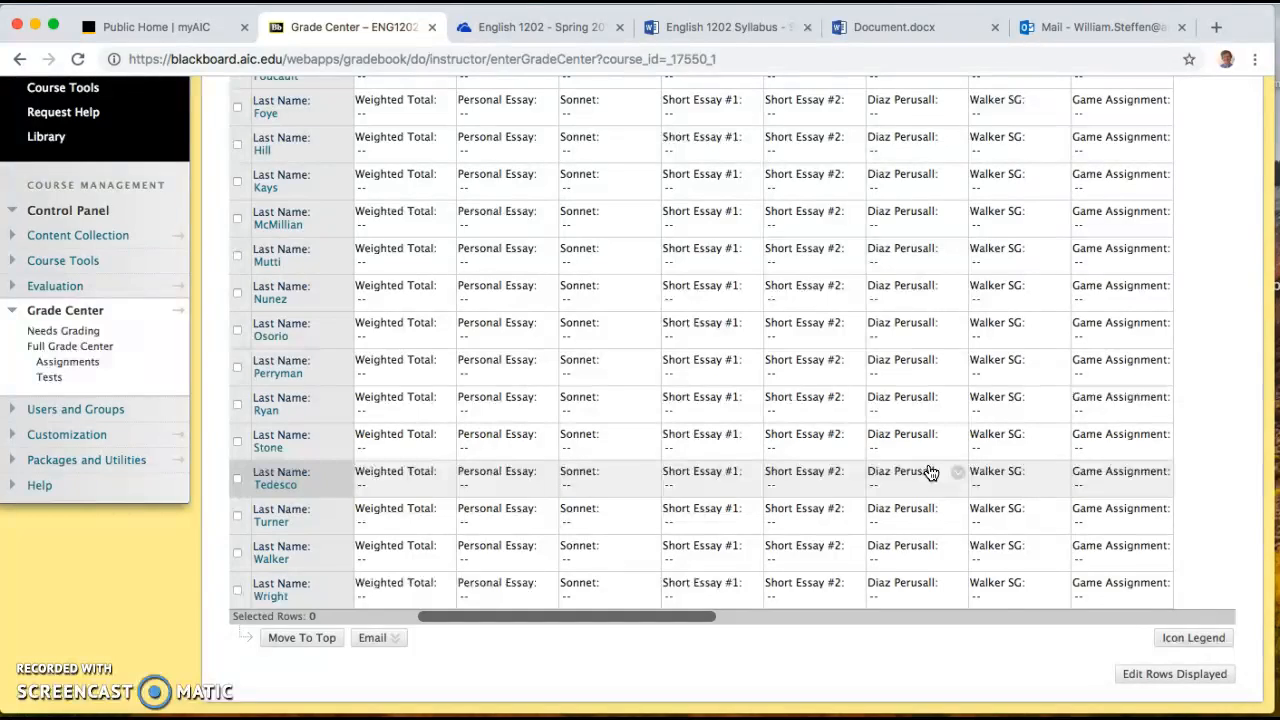
scroll(930, 472, "up", 5)
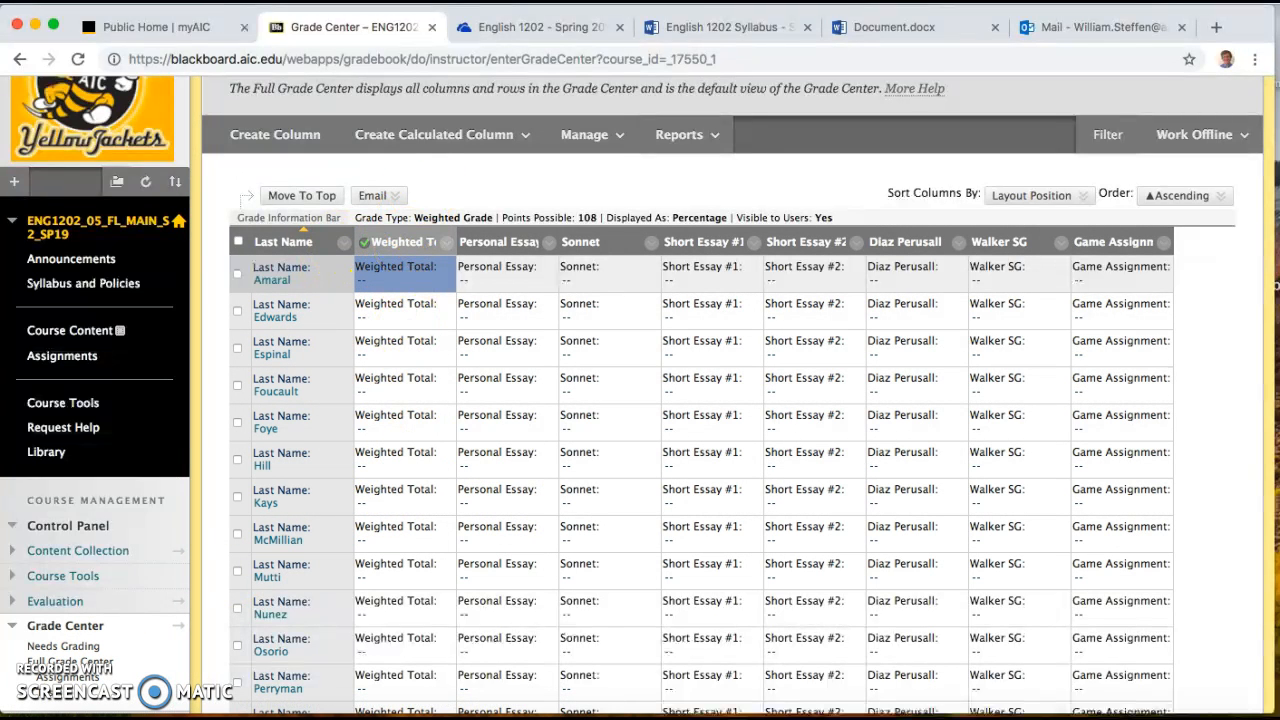
left_click(70, 664)
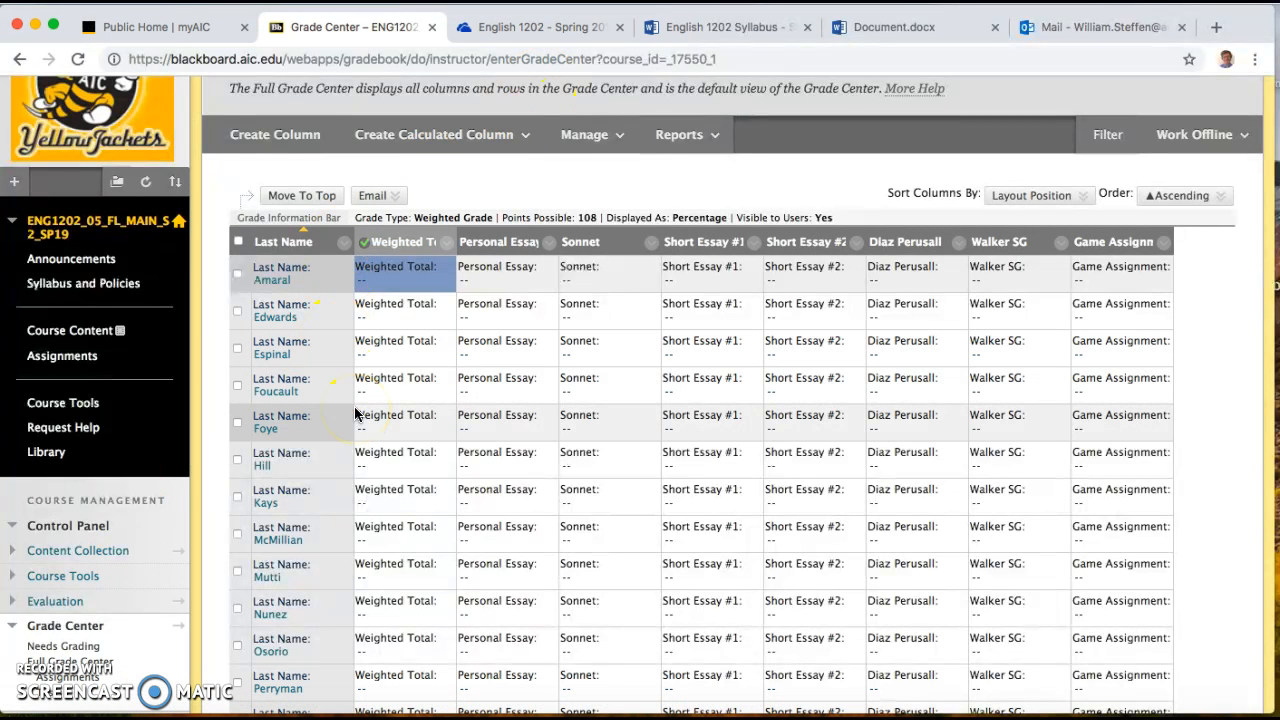